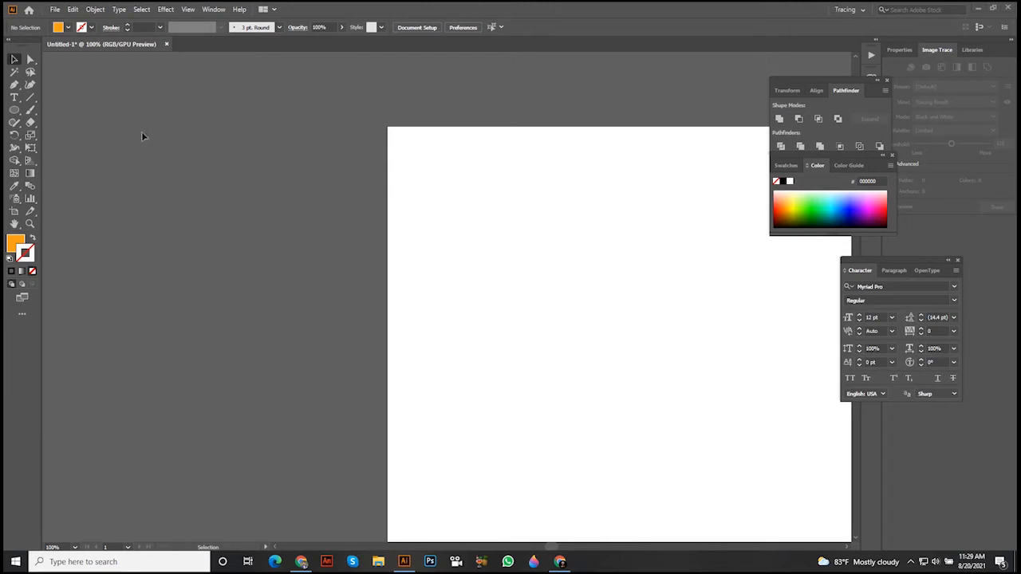
Step: Draw an orange square about 2.13 in wide on the artboard and rotate it 45° into a diamond
left_click_drag(15, 109, 49, 112)
left_click_drag(508, 220, 612, 324)
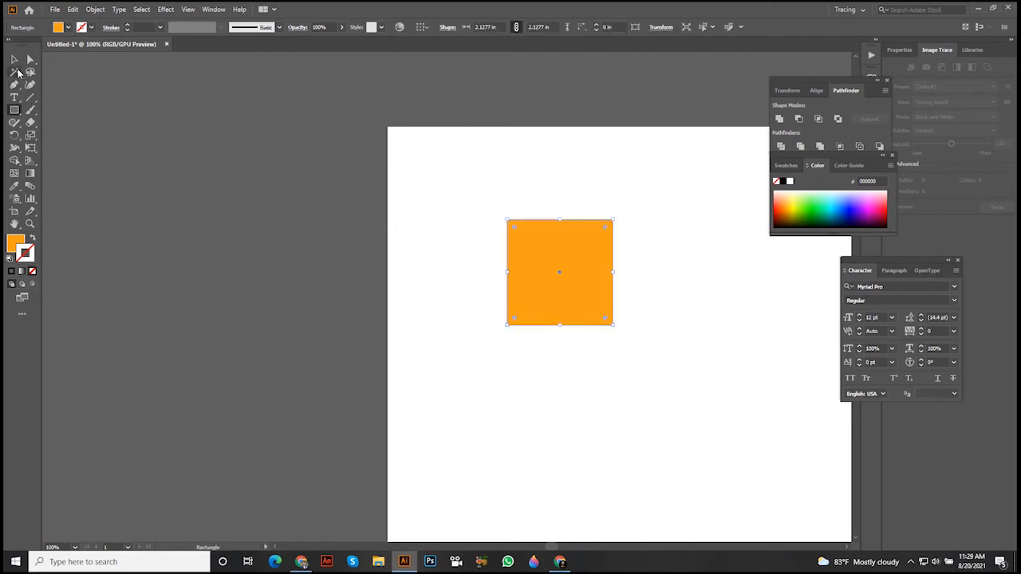
key("v")
left_click_drag(614, 327, 612, 354)
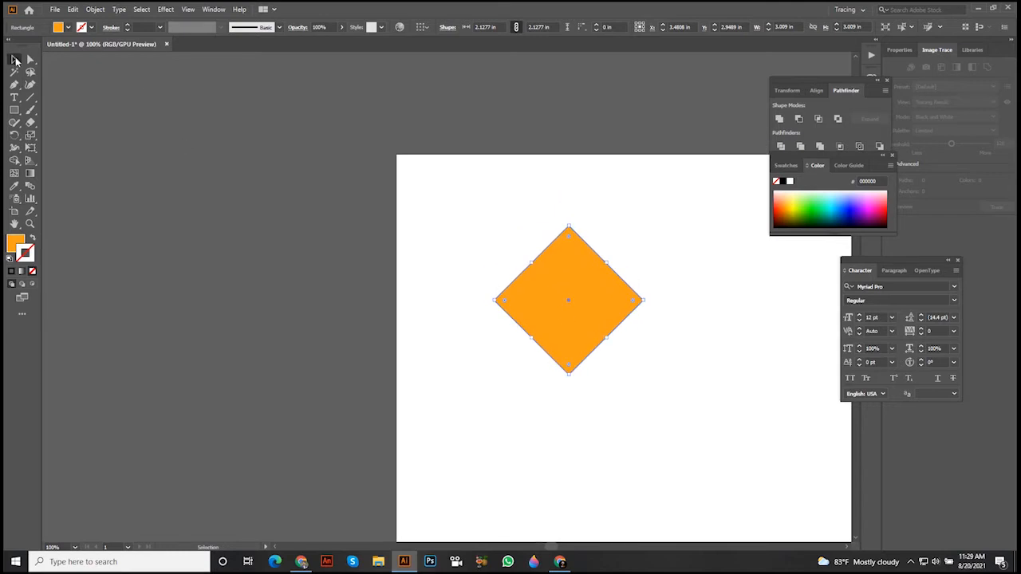
Step: Draw a circle about 2.2 in across and place it over the diamond's upper-left side
left_click(14, 110)
left_click_drag(14, 111, 58, 136)
key("ctrl+equal")
left_click_drag(402, 240, 621, 458)
left_click(14, 59)
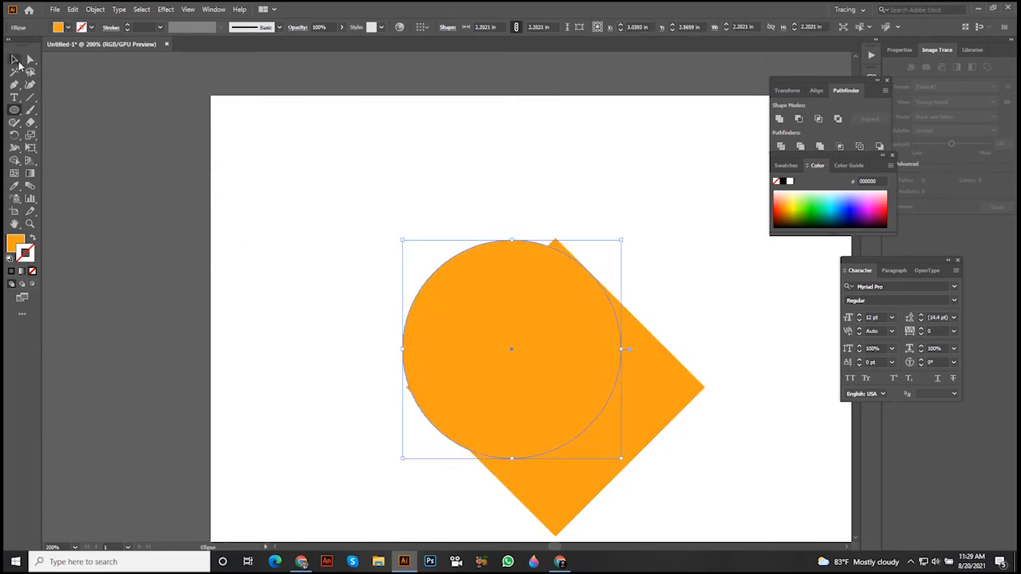
left_click_drag(506, 311, 500, 297)
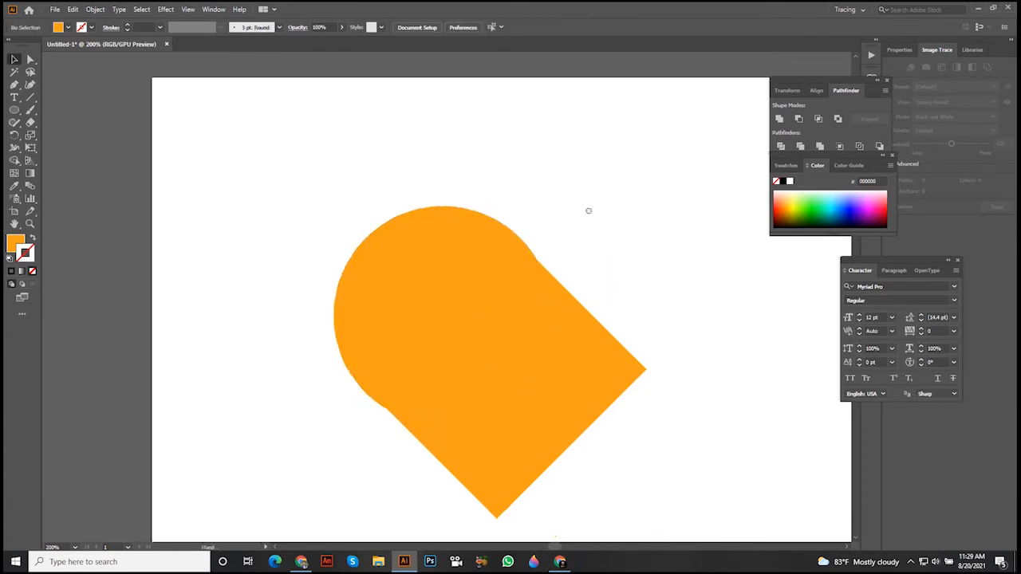
Step: Duplicate the circle and align the copy over the diamond's upper-right side to complete a heart outline
left_click_drag(457, 270, 573, 257)
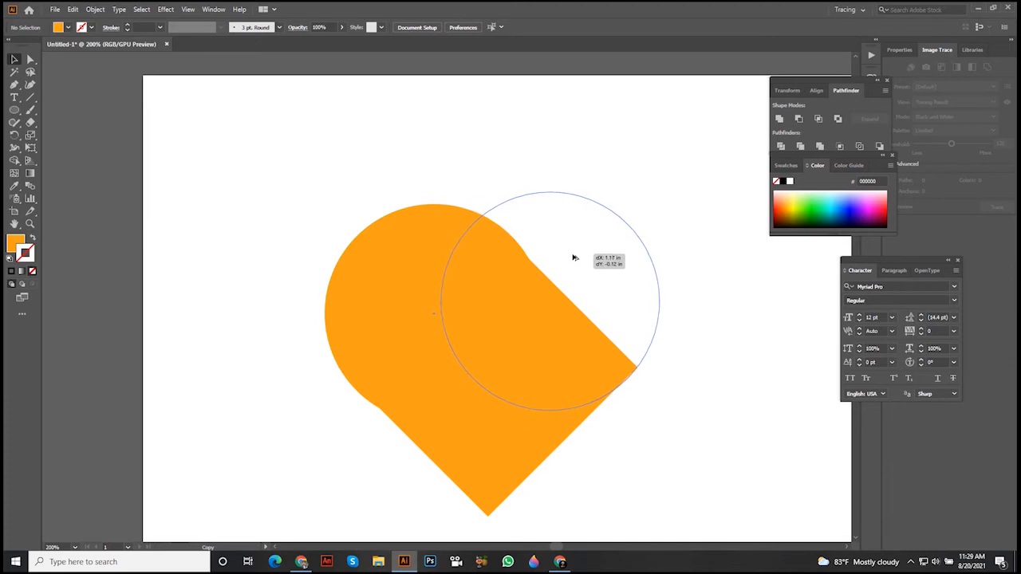
left_click_drag(574, 257, 573, 257)
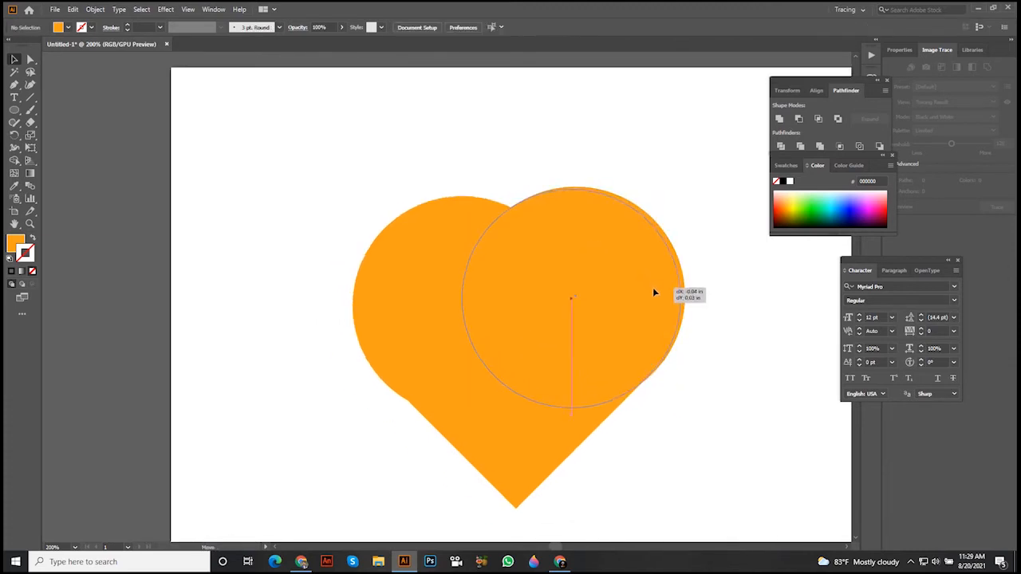
left_click(654, 292)
left_click(693, 301)
left_click_drag(654, 304, 657, 309)
left_click(737, 365)
key("space")
left_click_drag(703, 344, 548, 314)
scroll(695, 333, "down", 1)
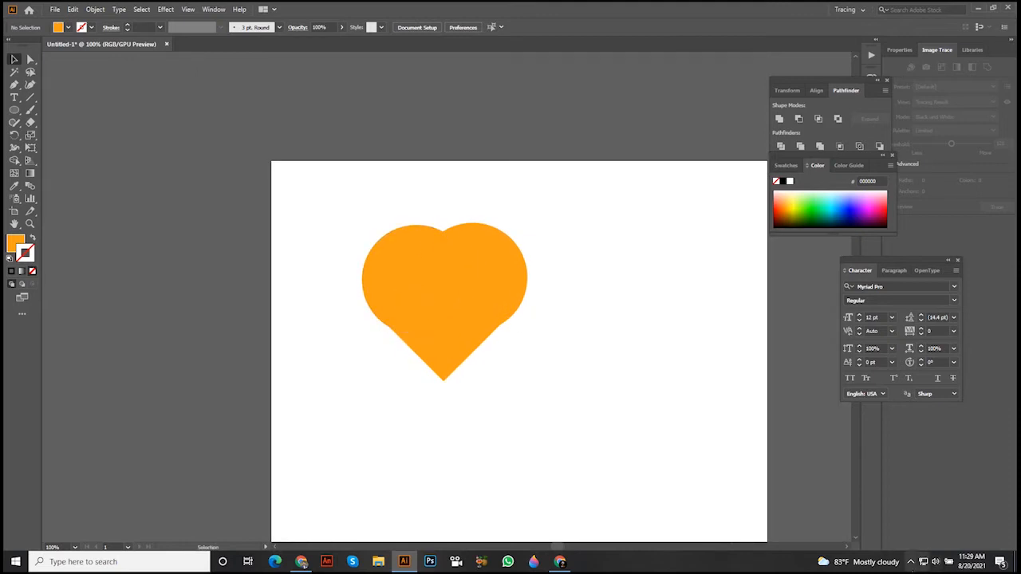
left_click(910, 563)
left_click(537, 375)
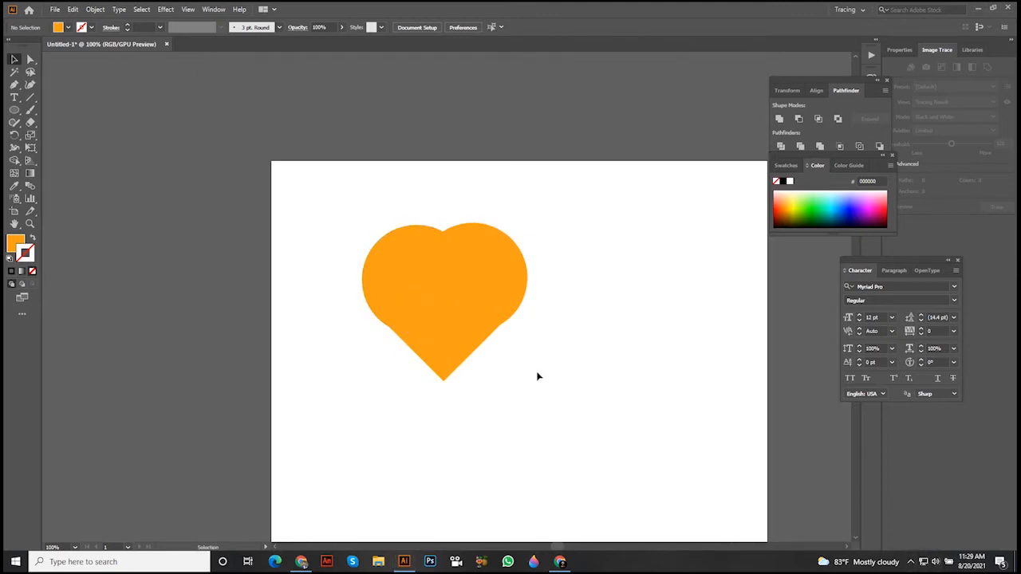
scroll(491, 321, "up", 1)
left_click_drag(491, 320, 619, 356)
left_click(617, 355)
left_click(490, 292)
left_click(529, 386)
Step: Try a green fill on the heart's right circle and undo the colour change
left_click(649, 267)
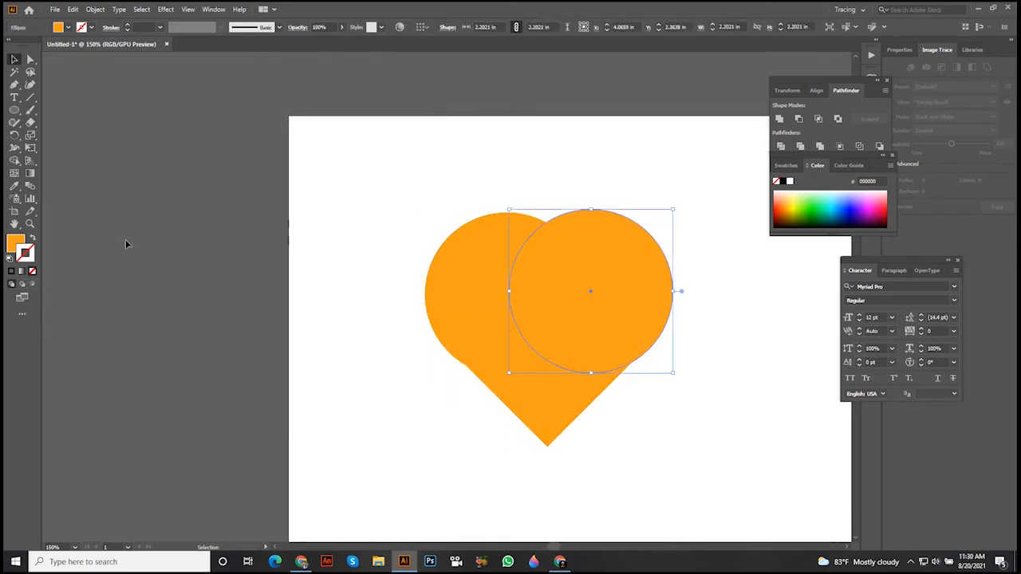
double_click(16, 244)
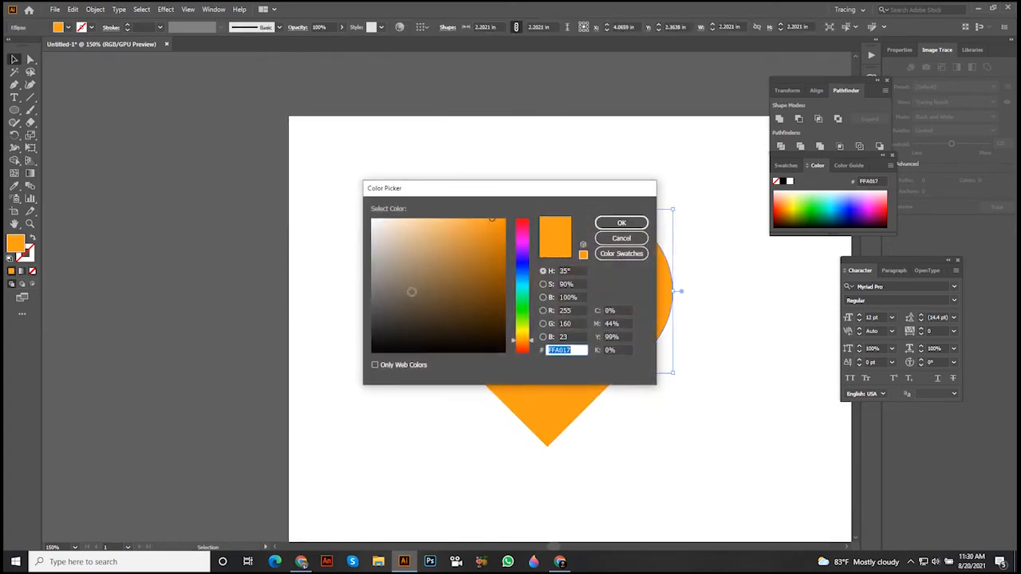
left_click(522, 301)
left_click(621, 222)
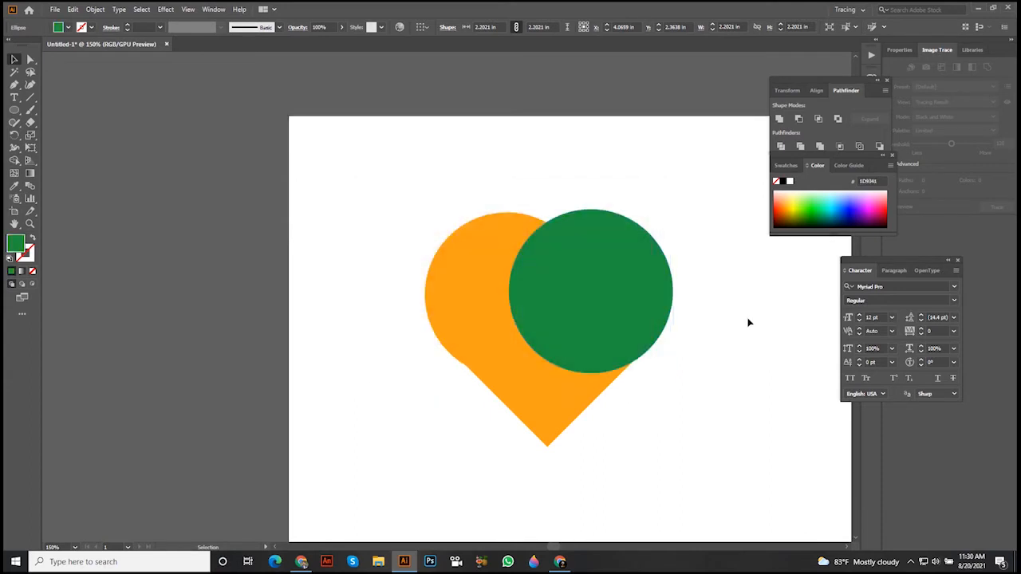
left_click(748, 322)
left_click(450, 282)
left_click(536, 407)
key("ctrl+z")
left_click(692, 368)
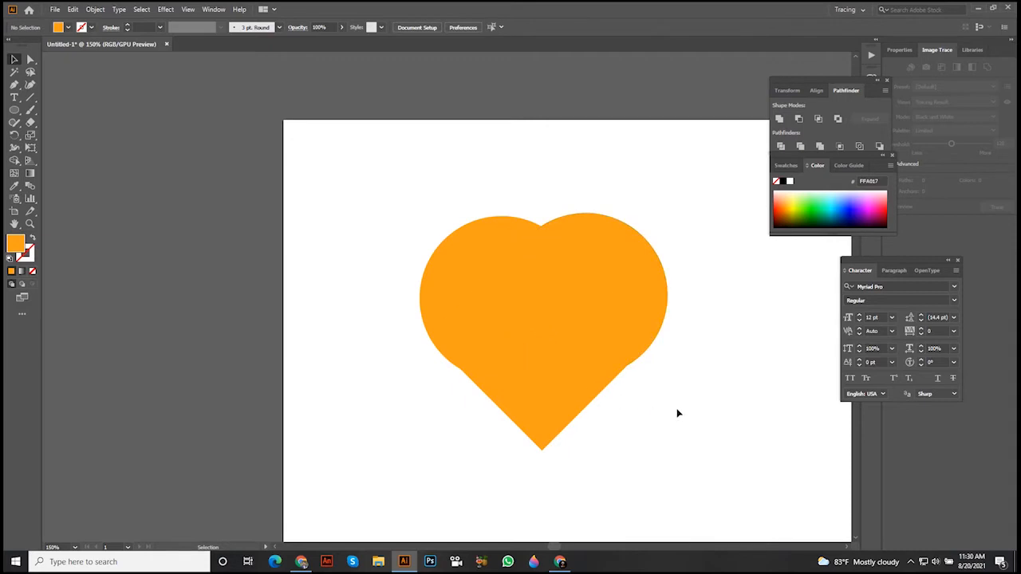
Step: Select the two circles and the diamond and group them
key("space")
left_click_drag(548, 383, 594, 401)
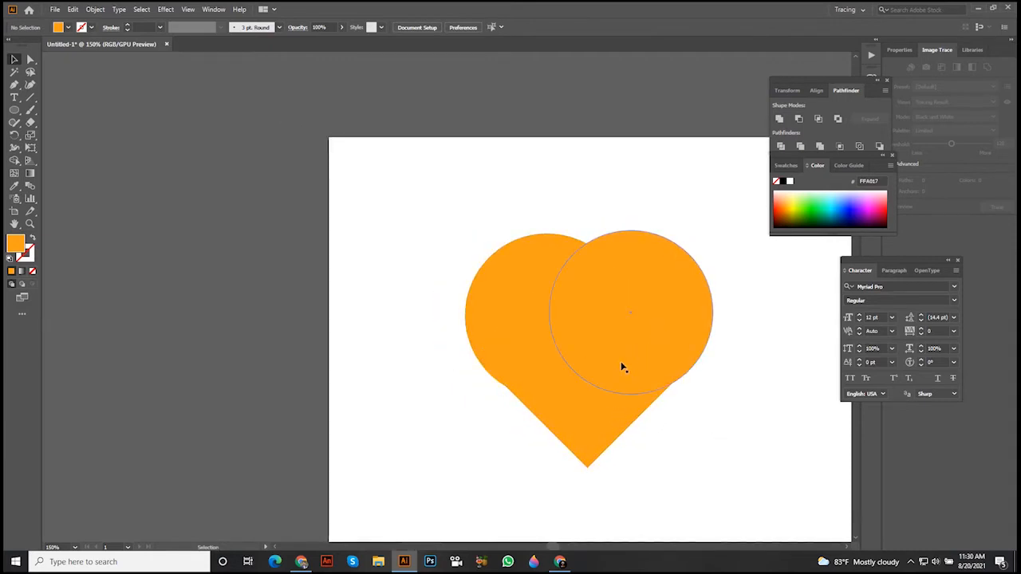
mouse_move(630, 337)
left_mouse_down()
mouse_move(186, 246)
mouse_move(632, 333)
left_mouse_up()
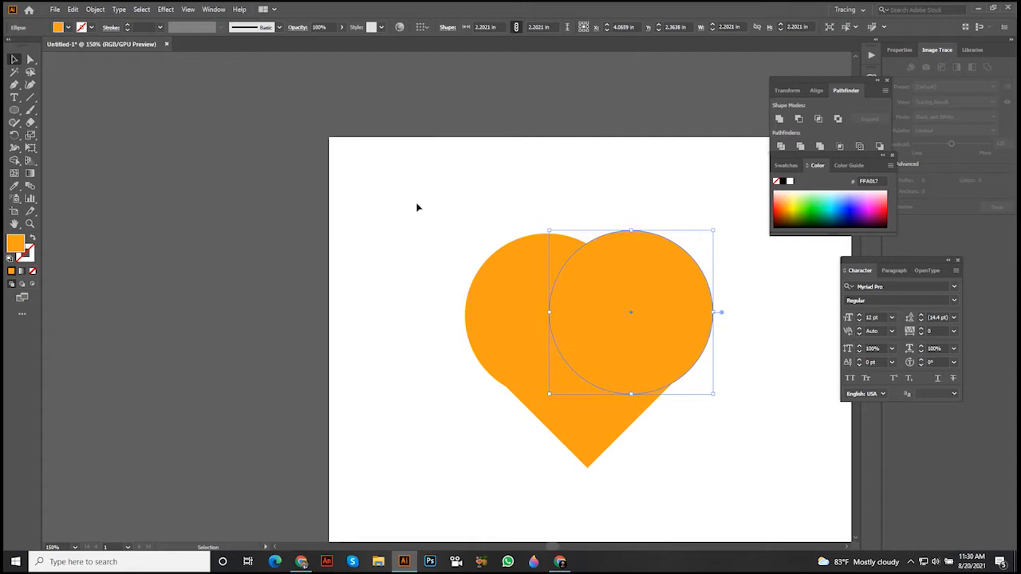
left_click(383, 178)
left_click_drag(375, 166, 790, 507)
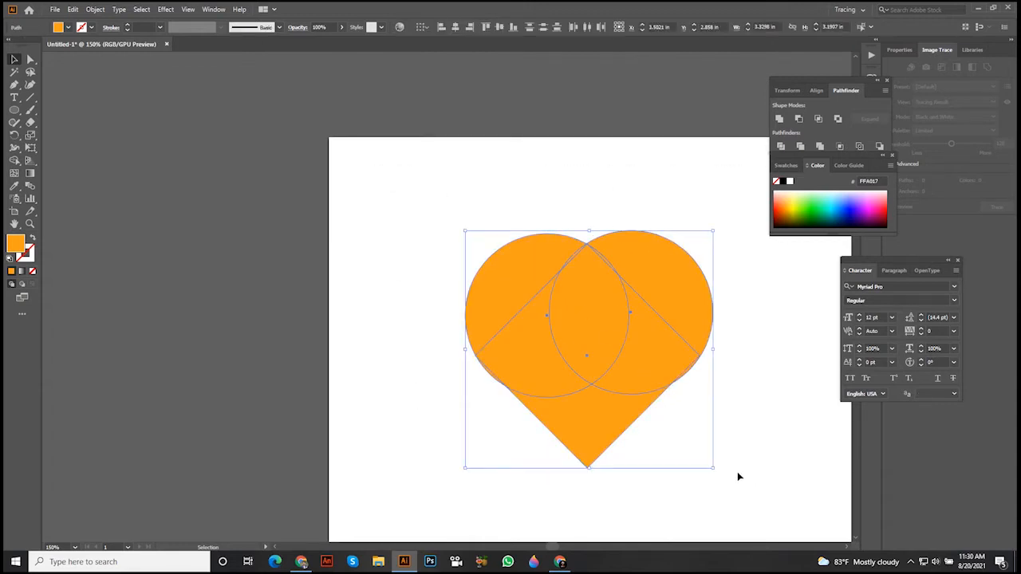
right_click(562, 286)
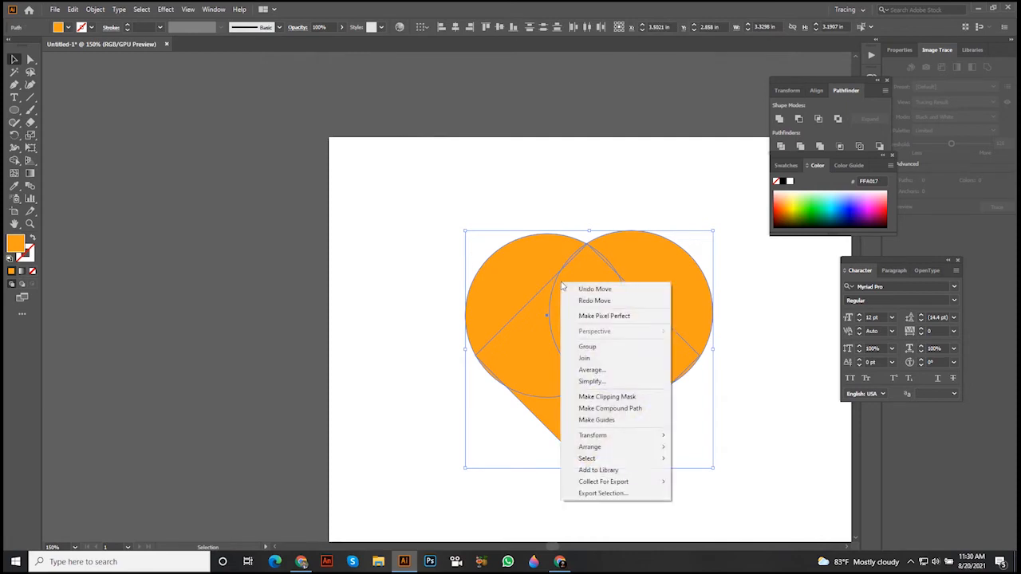
left_click(589, 347)
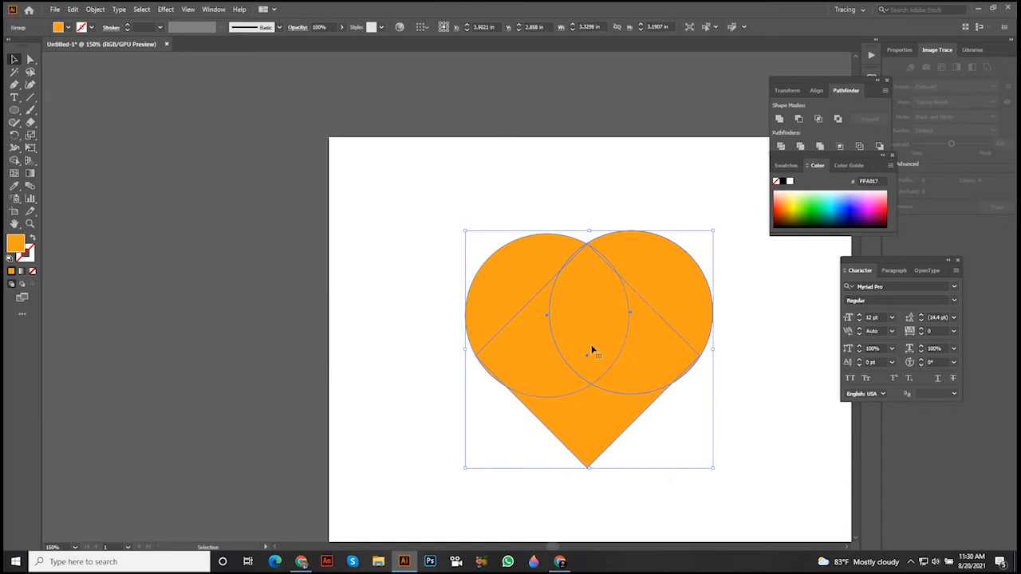
Step: Move the grouped heart off the artboard to its left and back onto the artboard as one object
left_click_drag(559, 339, 436, 324)
left_click_drag(492, 330, 289, 318)
left_click(538, 322)
left_click_drag(200, 255, 343, 277)
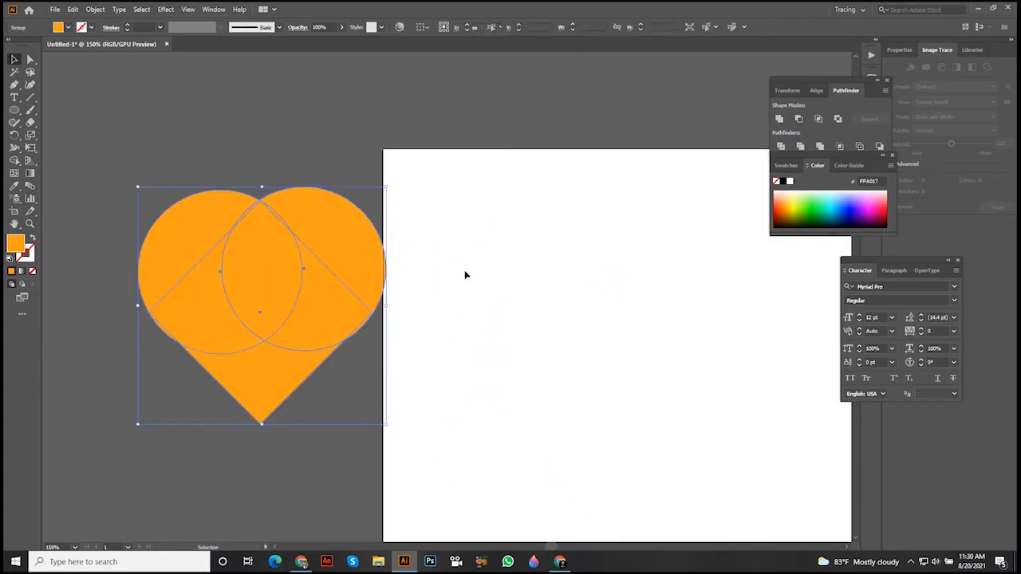
left_click_drag(289, 257, 482, 308)
left_click_drag(474, 308, 604, 351)
key("space")
left_click_drag(647, 350, 416, 262)
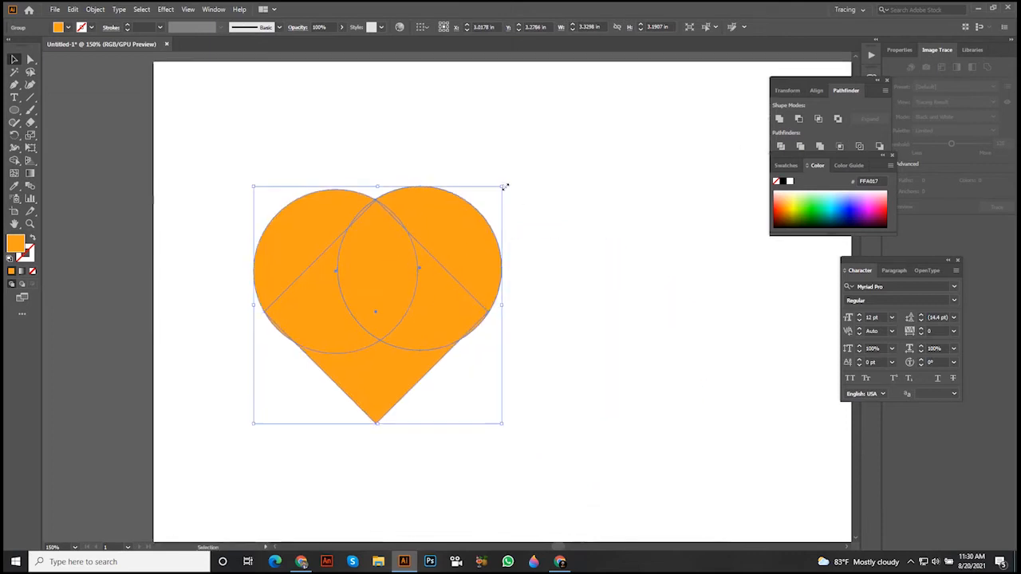
Step: Try resizing the grouped heart from its upper-right corner and undo the change
left_click_drag(504, 182, 561, 294)
key("ctrl+z")
left_click(623, 261)
scroll(573, 263, "down", 1)
left_click(572, 264)
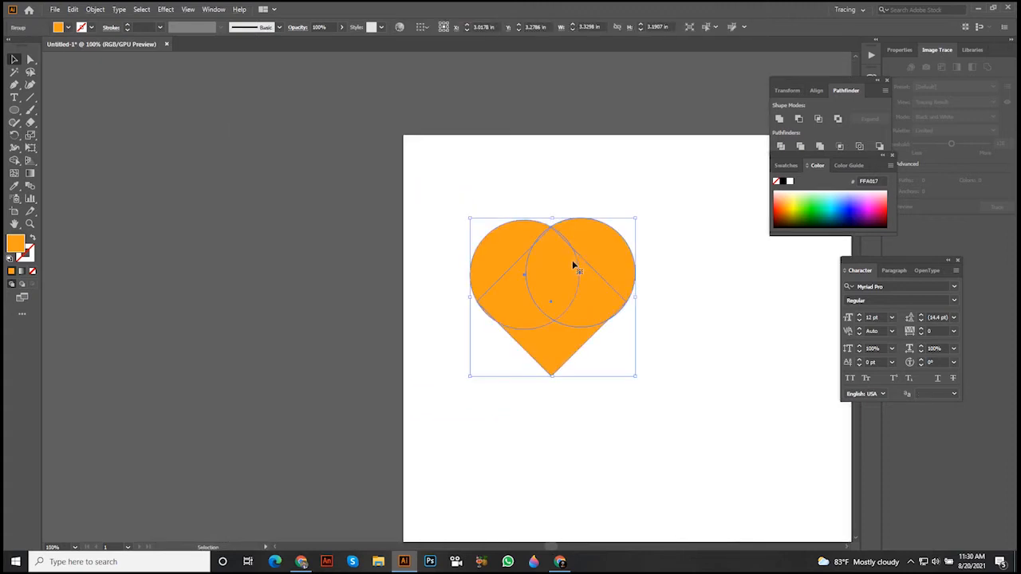
left_click(703, 212)
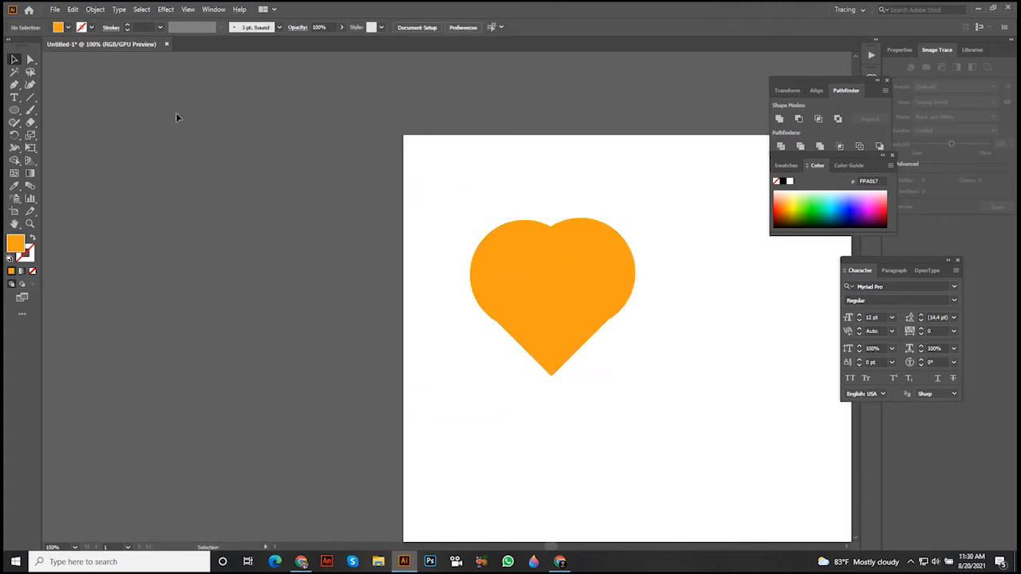
Step: Move the heart group slightly upward on the artboard
left_click_drag(623, 308, 619, 288)
left_click(669, 309)
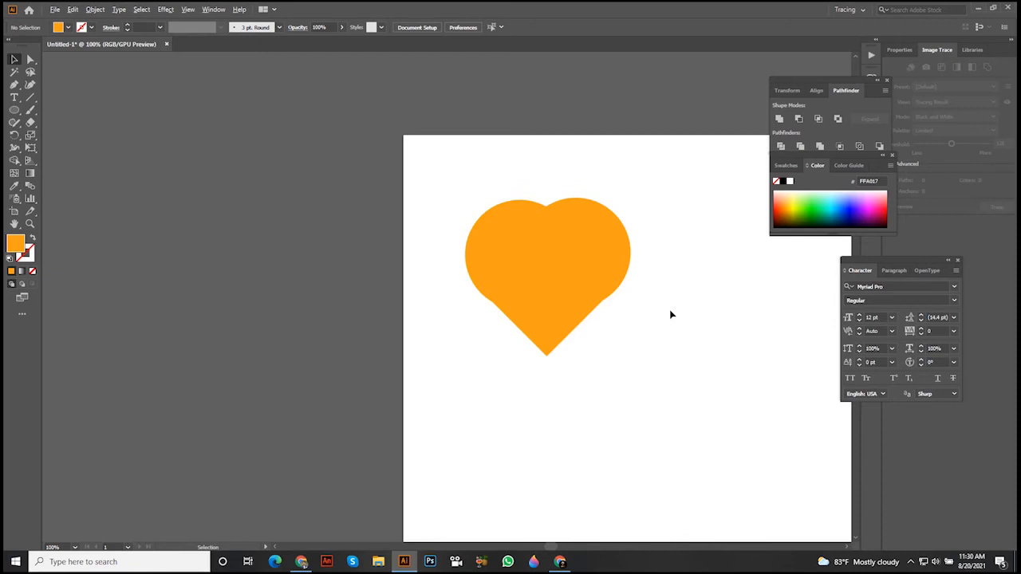
scroll(669, 310, "up", 1)
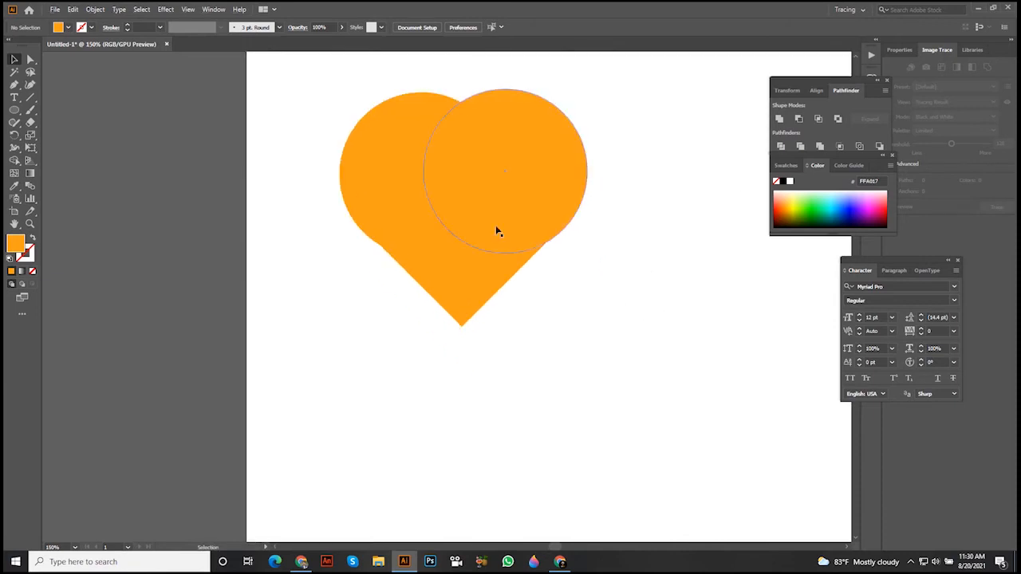
left_click(431, 169)
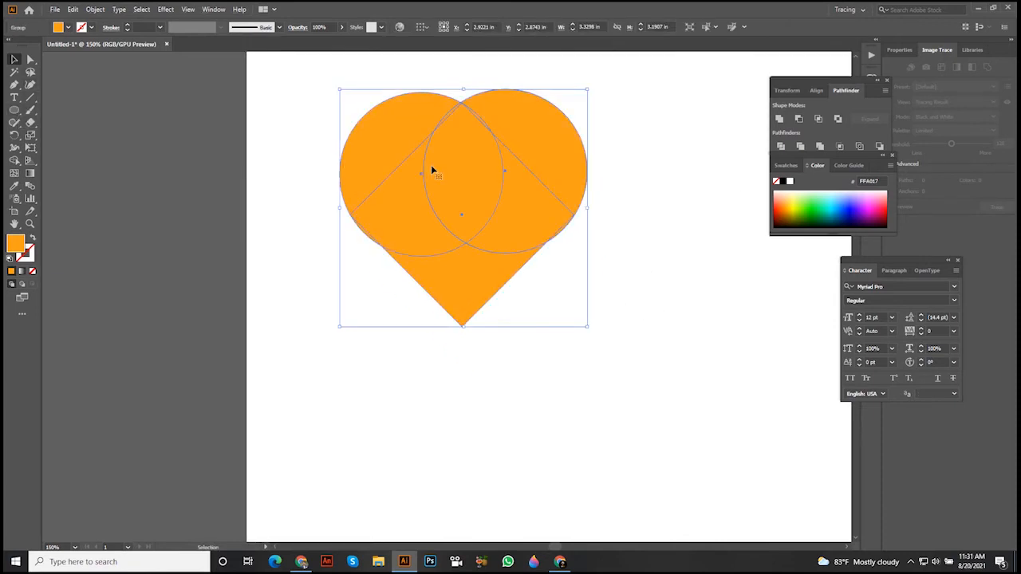
left_click(221, 139)
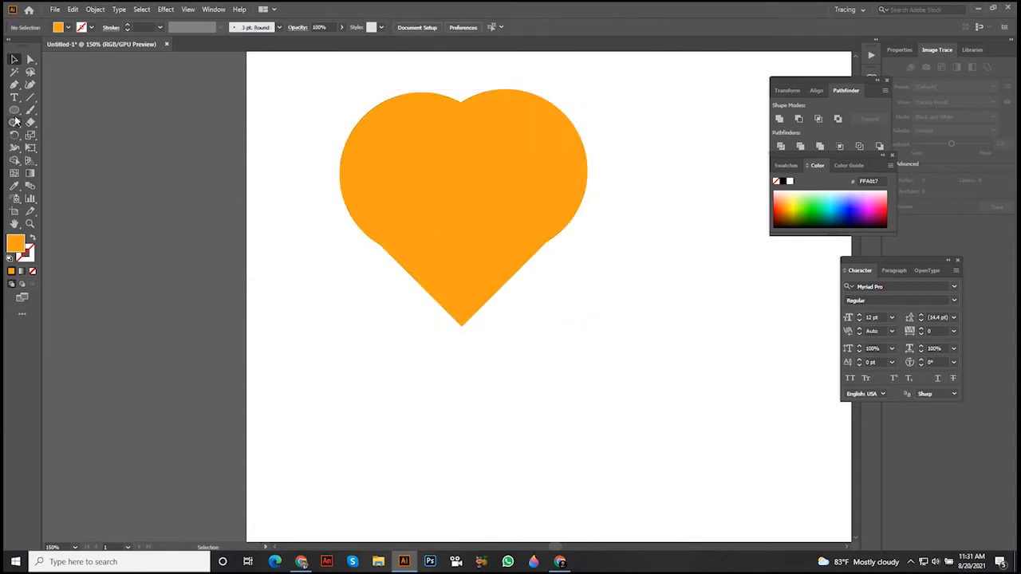
Step: Draw a small orange circle about 1.04 in across below the heart
left_click(14, 110)
scroll(319, 327, "down", 2)
left_click_drag(358, 313, 418, 371)
key("ctrl+z")
left_click_drag(347, 303, 424, 364)
left_click(14, 59)
left_click(189, 150)
Step: Duplicate the small circle twice to make a horizontal row of three circles below the heart
scroll(431, 309, "up", 1)
left_click_drag(405, 317, 383, 265)
left_click_drag(346, 298, 473, 298)
left_click_drag(545, 303, 502, 292)
left_click_drag(439, 287, 588, 285)
left_click(690, 287)
left_click_drag(656, 295, 615, 301)
scroll(634, 308, "down", 1)
left_click_drag(683, 292, 458, 316)
left_click_drag(667, 317, 615, 325)
left_click(595, 358)
left_click(474, 319)
left_click(623, 315)
Step: Group the three small circles and move the group slightly down and to the right
left_click_drag(623, 300, 225, 395)
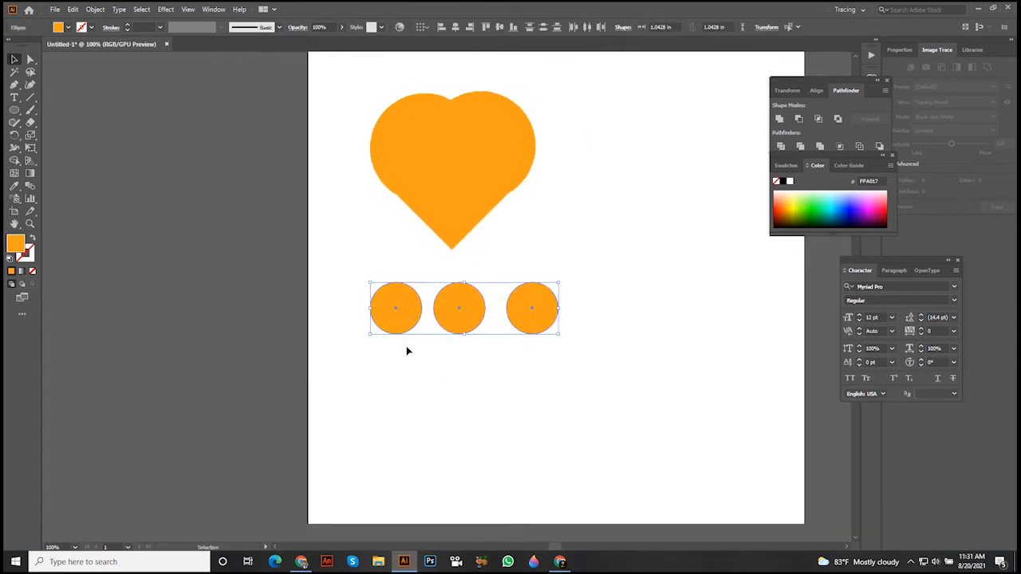
right_click(427, 303)
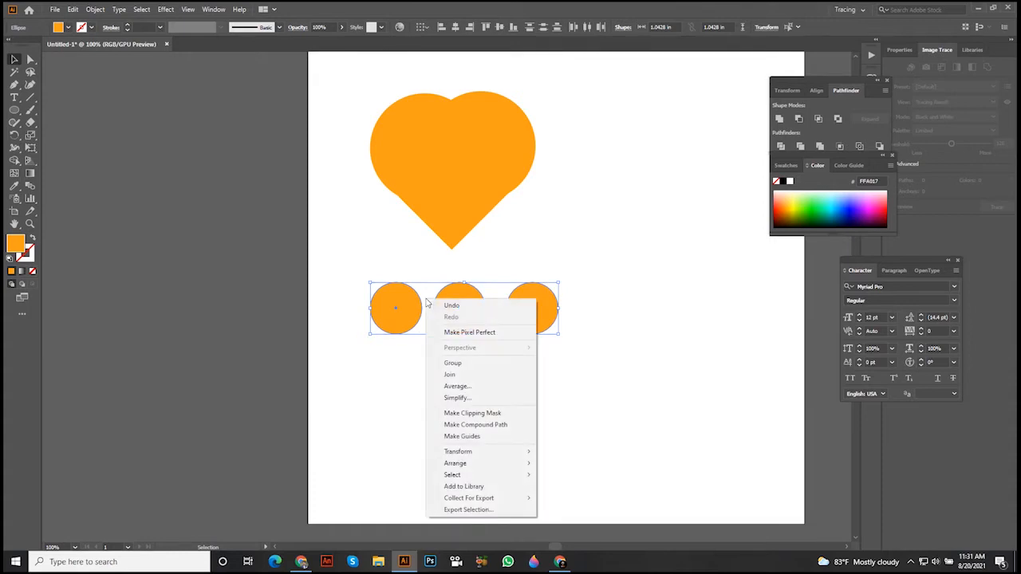
left_click(470, 363)
left_click_drag(475, 319, 488, 345)
Step: Ungroup the three small circles
right_click(507, 323)
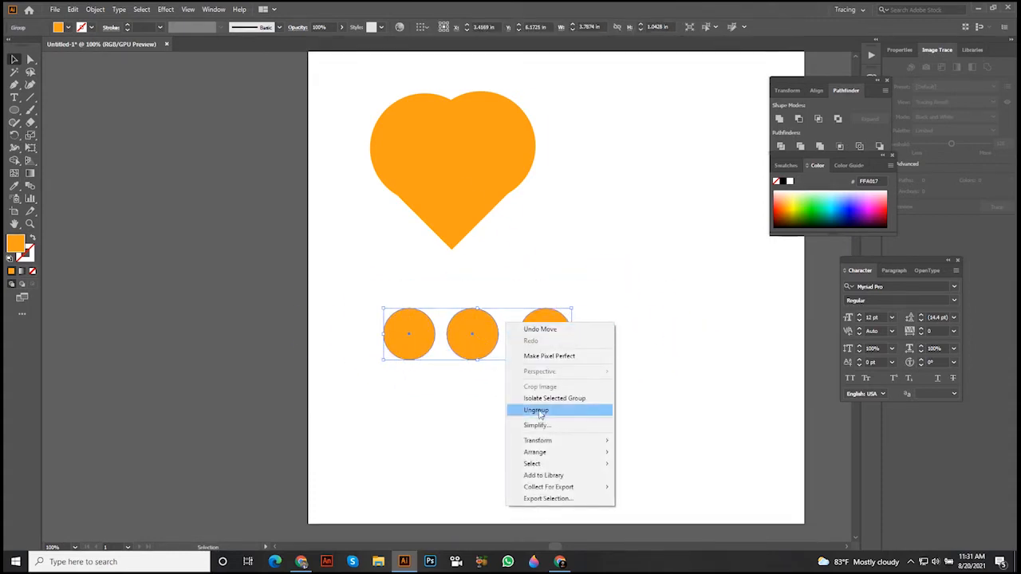
left_click(536, 410)
left_click(643, 428)
Step: Select all three small circles and move them to the right of the heart
left_click_drag(297, 276, 580, 359)
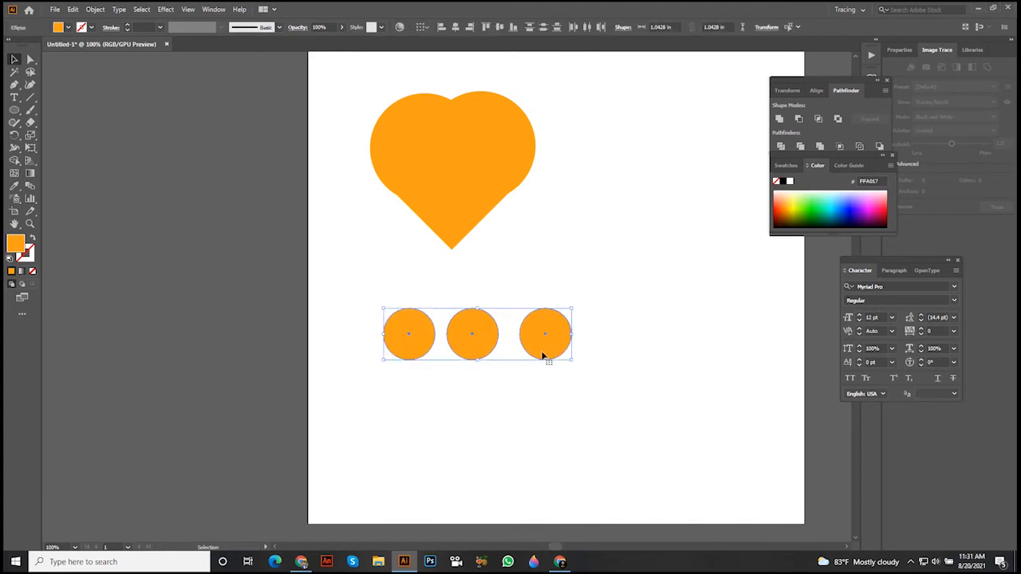
left_click_drag(547, 325, 622, 272)
key("space")
left_click_drag(629, 268, 660, 218)
key("space")
left_click_drag(633, 284, 661, 219)
left_click(362, 238)
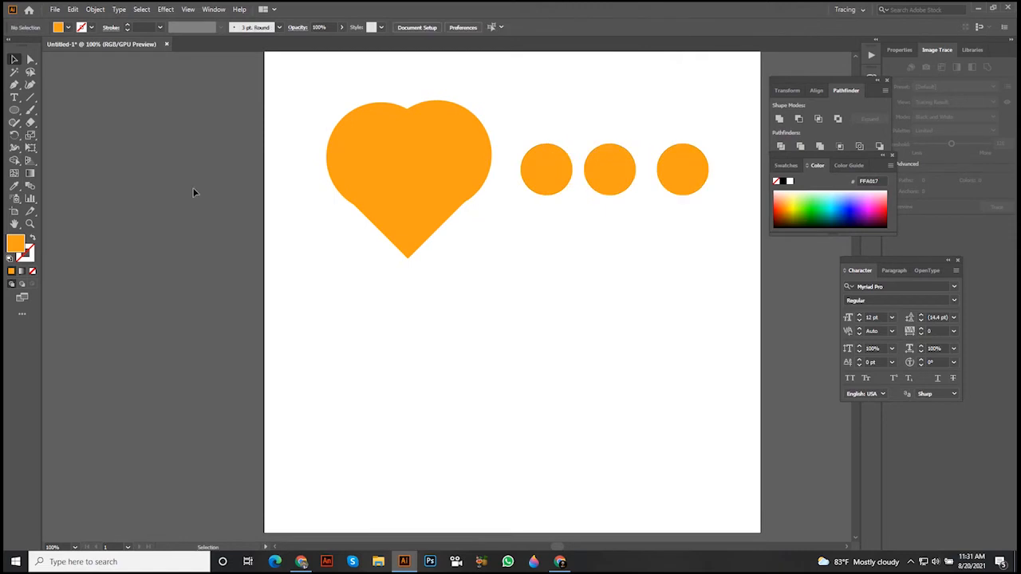
Step: Draw two orange squares side by side below the heart, the right one about 1.98 in wide
left_click(11, 112)
left_click(11, 113)
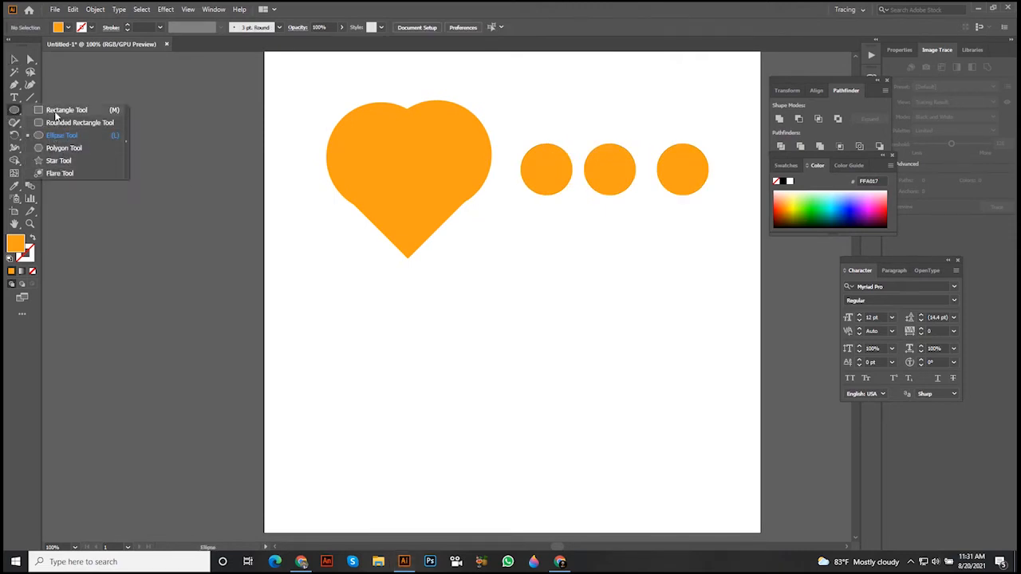
left_click(60, 110)
key("space")
mouse_move(316, 335)
left_mouse_down()
mouse_move(272, 247)
mouse_move(363, 308)
mouse_move(510, 350)
left_mouse_up()
key("space")
key("space")
mouse_move(603, 293)
left_mouse_down()
mouse_move(526, 309)
mouse_move(620, 404)
mouse_move(586, 369)
mouse_move(594, 377)
left_mouse_up()
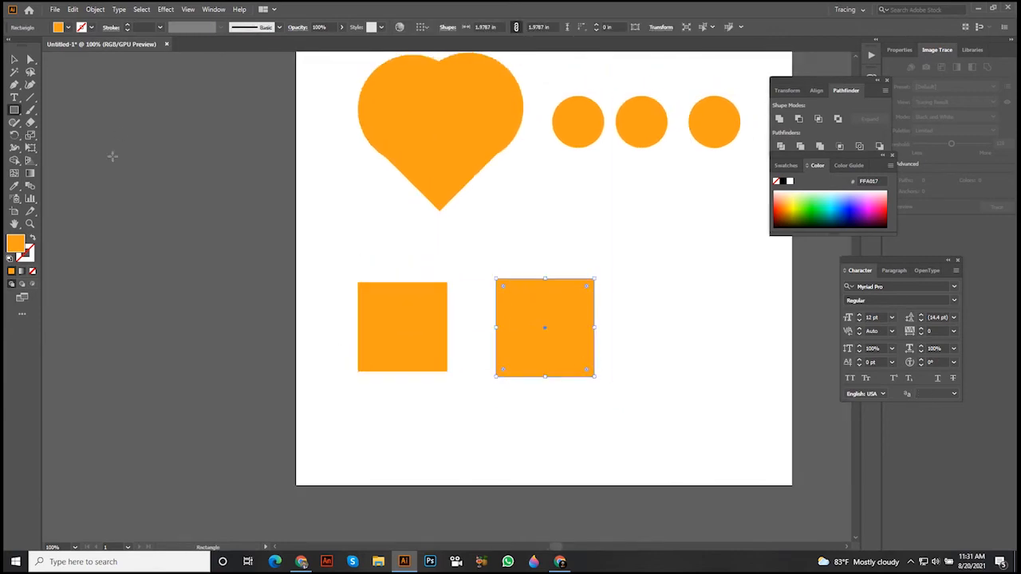
Step: Enlarge the right square to about 2.45 in wide and position it beside the smaller square
key("v")
scroll(513, 308, "up", 1)
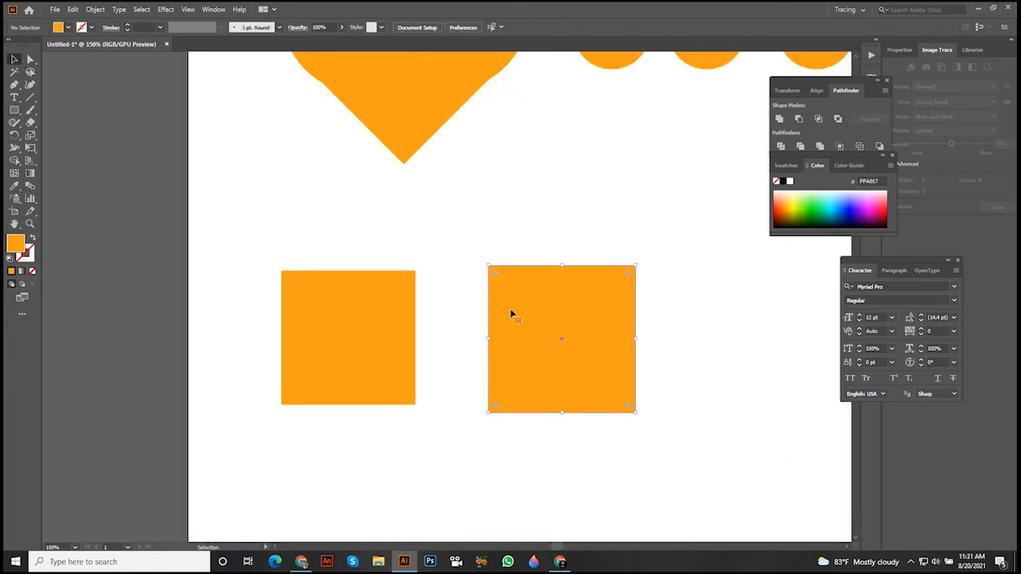
left_click_drag(559, 267, 563, 230)
left_click_drag(521, 291, 502, 287)
left_click_drag(523, 324, 599, 338)
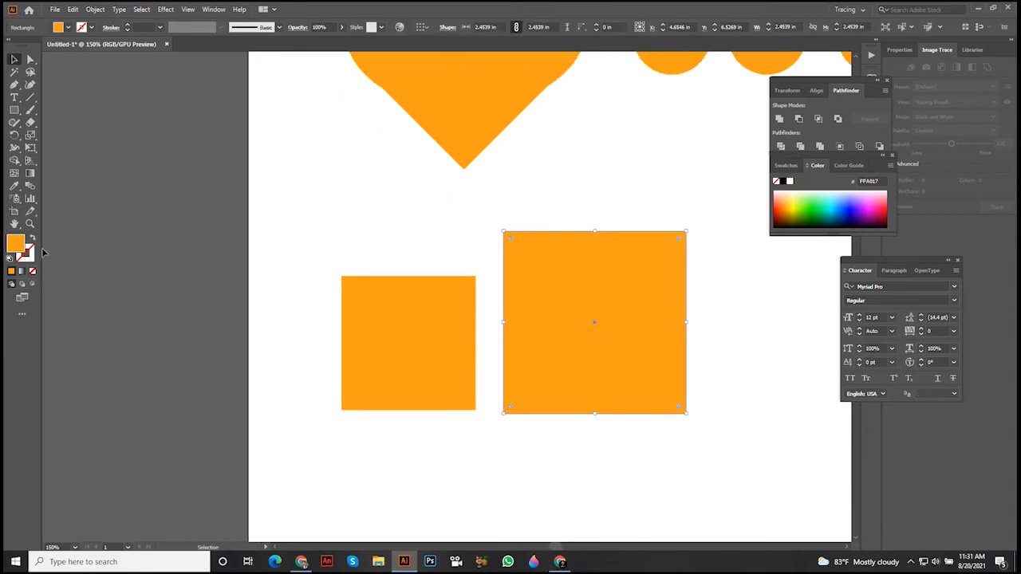
Step: Fill the larger right square with dark blue (021093)
double_click(15, 241)
left_click(522, 268)
left_click(504, 274)
left_click(621, 224)
left_click_drag(751, 285, 683, 312)
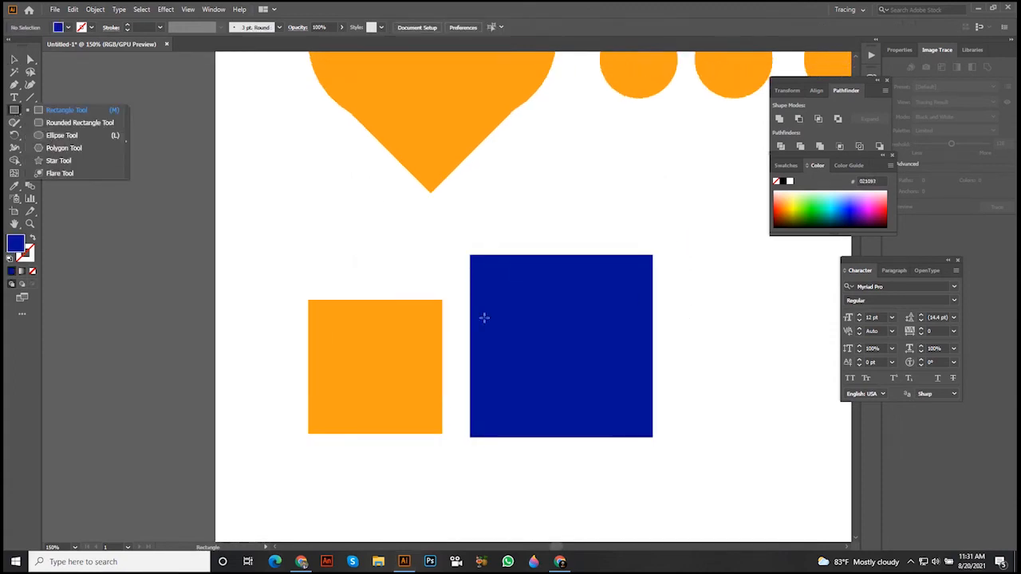
Step: Move the orange square to the right so its right part lies behind the blue square
key("v")
scroll(481, 340, "up", 1)
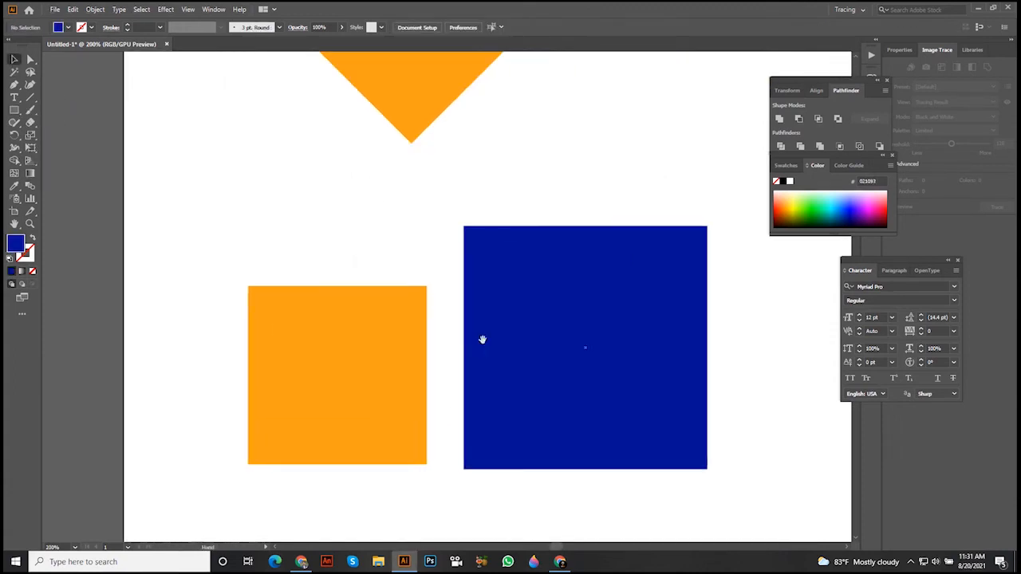
left_click(420, 359)
scroll(536, 374, "up", 1)
left_click_drag(564, 358, 451, 358)
left_click(336, 267)
left_click_drag(335, 264, 374, 265)
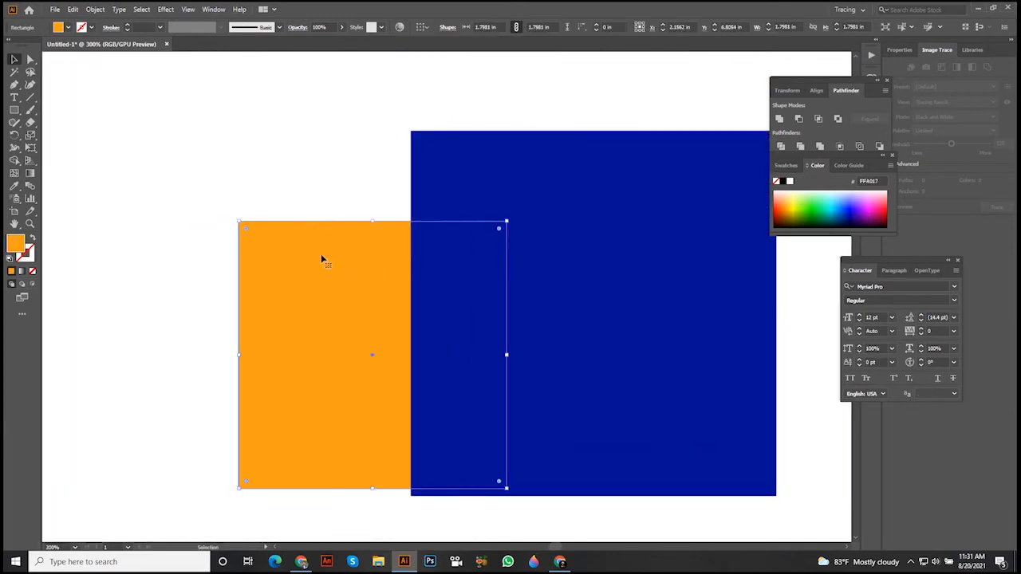
left_click(289, 209)
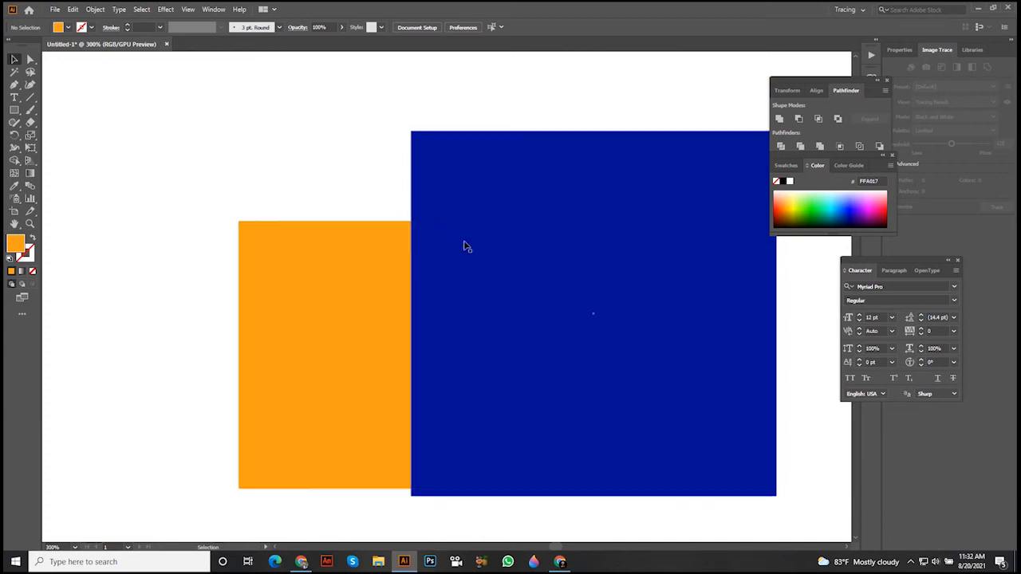
Step: Shift the orange square slightly further under the blue square and deselect it
key("space")
left_click_drag(264, 205, 363, 211)
left_click_drag(404, 252, 351, 251)
key("space")
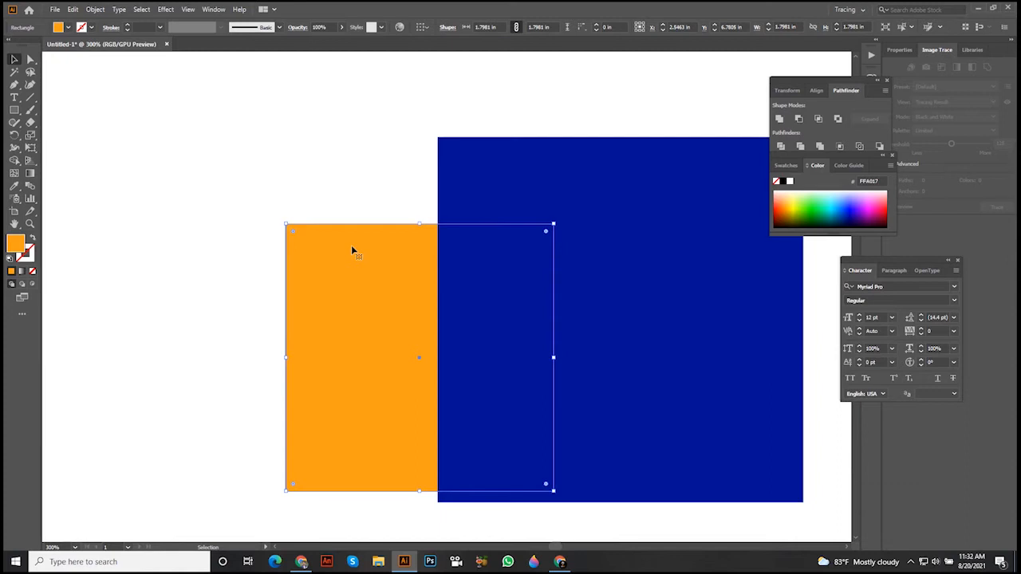
left_click(266, 187)
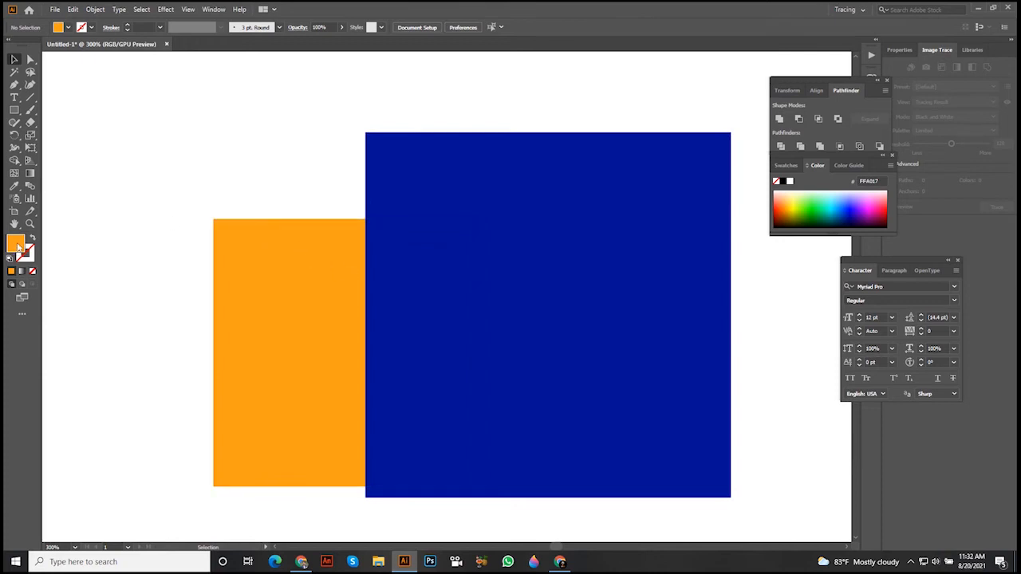
Step: Bring the orange square to the front and place it over the middle of the blue square
left_click(226, 262)
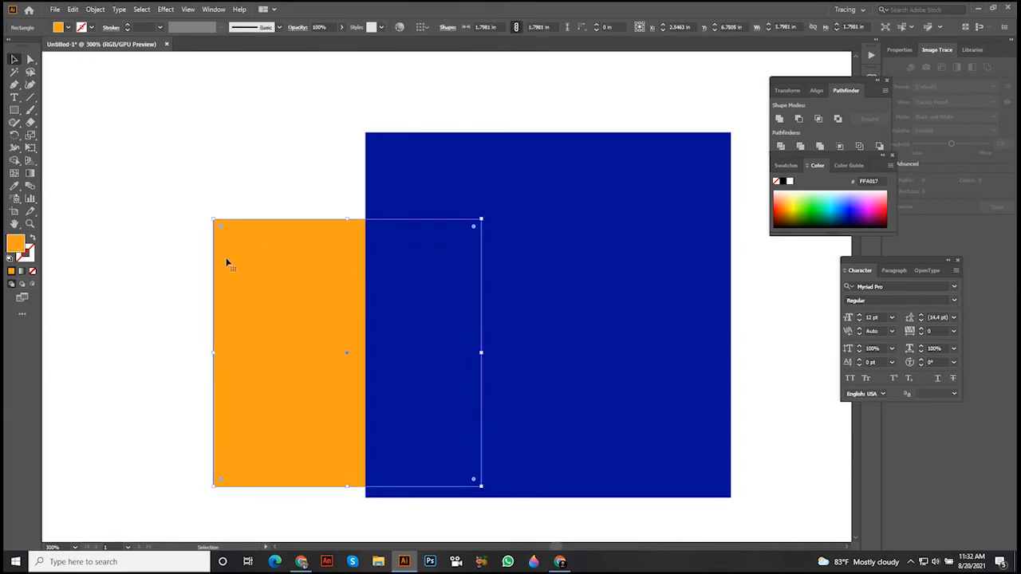
right_click(226, 263)
mouse_move(263, 435)
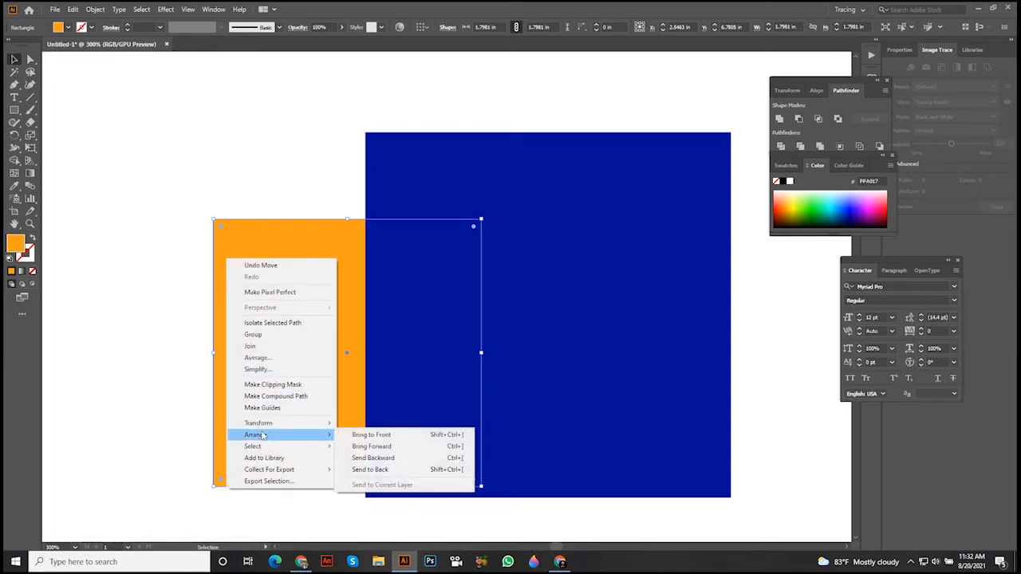
left_click(150, 296)
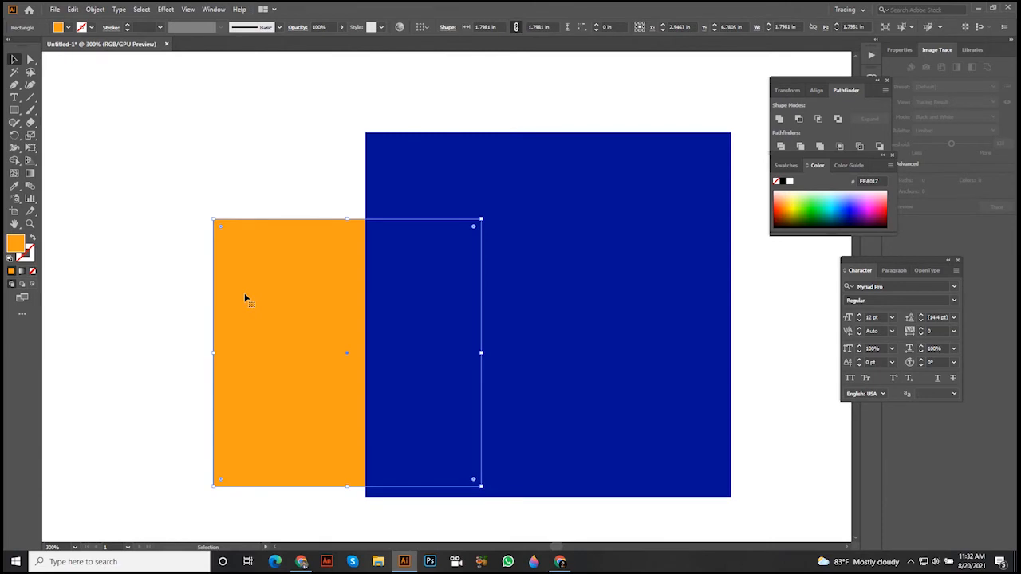
right_click(245, 297)
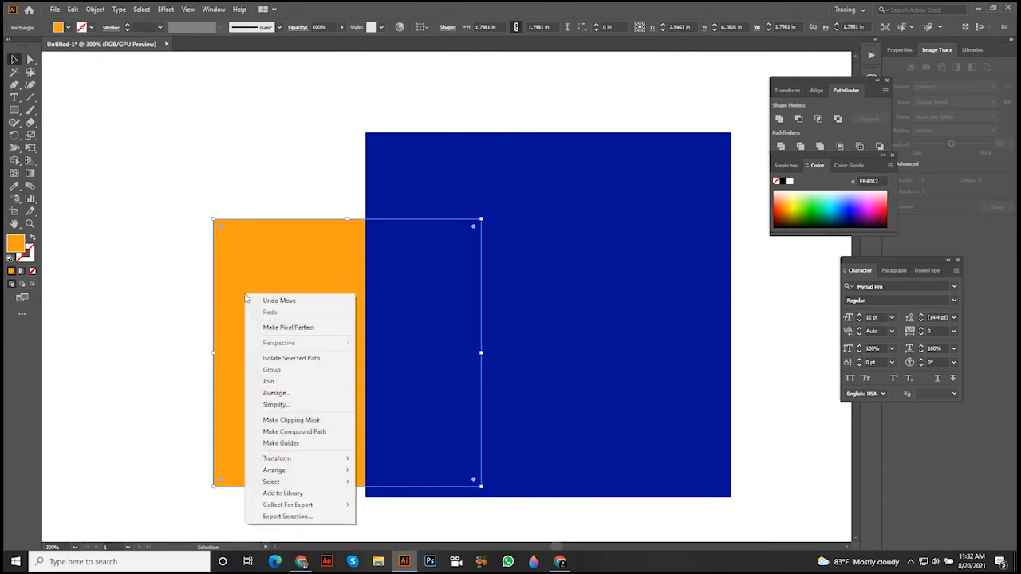
mouse_move(343, 470)
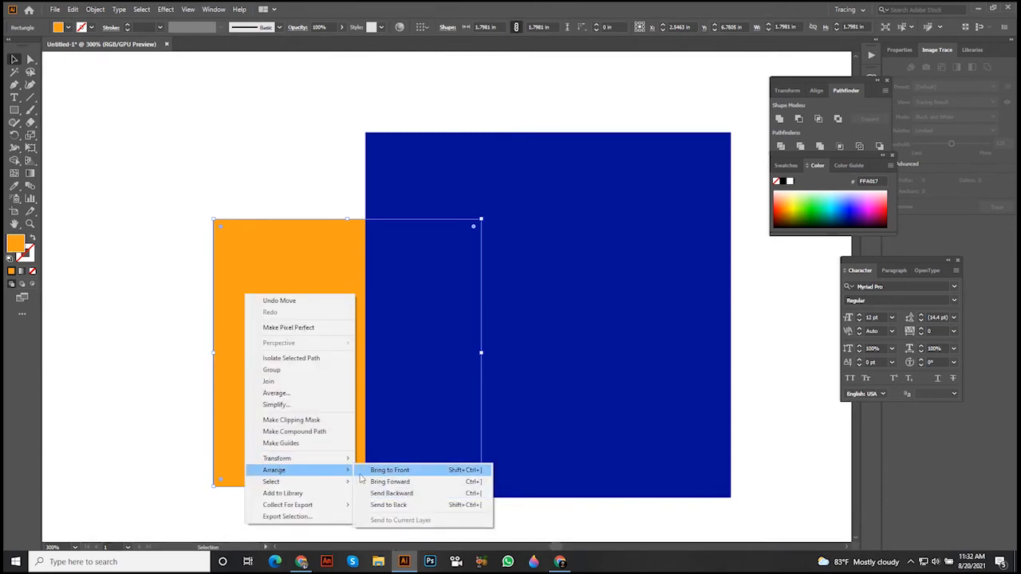
left_click(390, 471)
left_click_drag(365, 456, 522, 371)
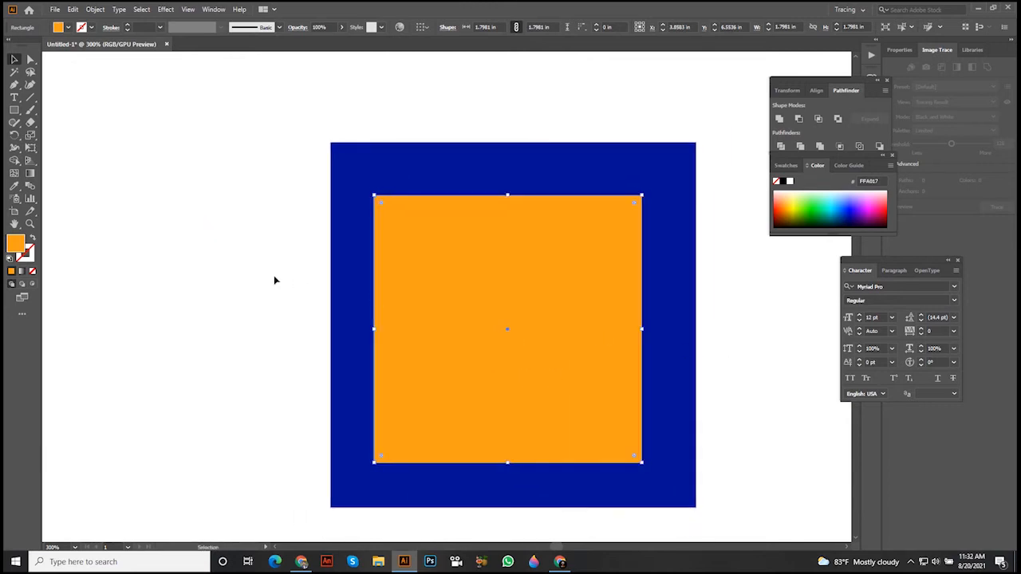
Step: Move the orange square back to the left so it overlaps only the blue square's left part
left_click(14, 185)
left_click(211, 178)
left_click(15, 60)
left_click(315, 179)
key("ctrl+z")
left_click_drag(499, 258, 397, 272)
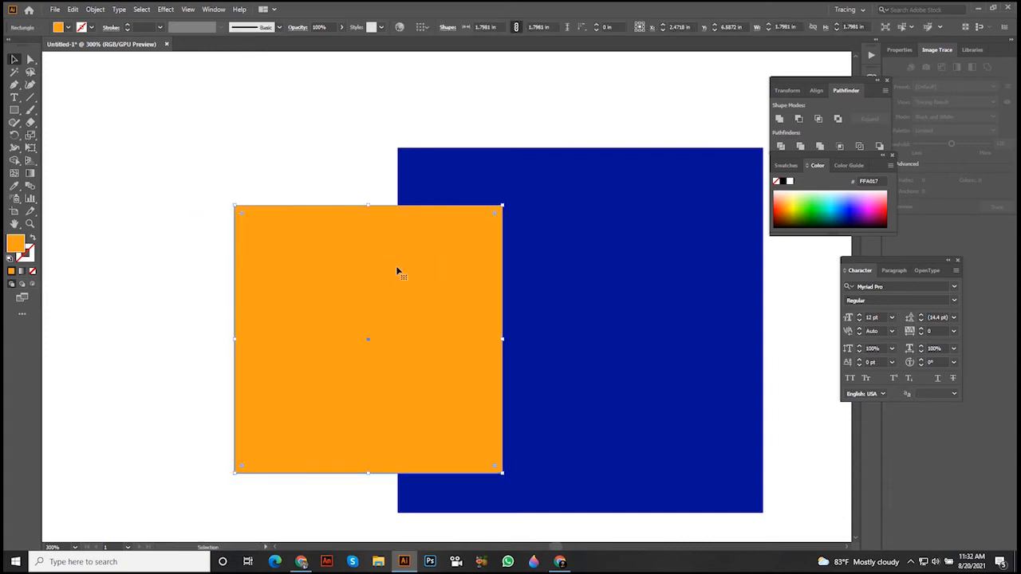
Step: Try sending the orange square behind the blue one with Send to Back and undo it
right_click(398, 272)
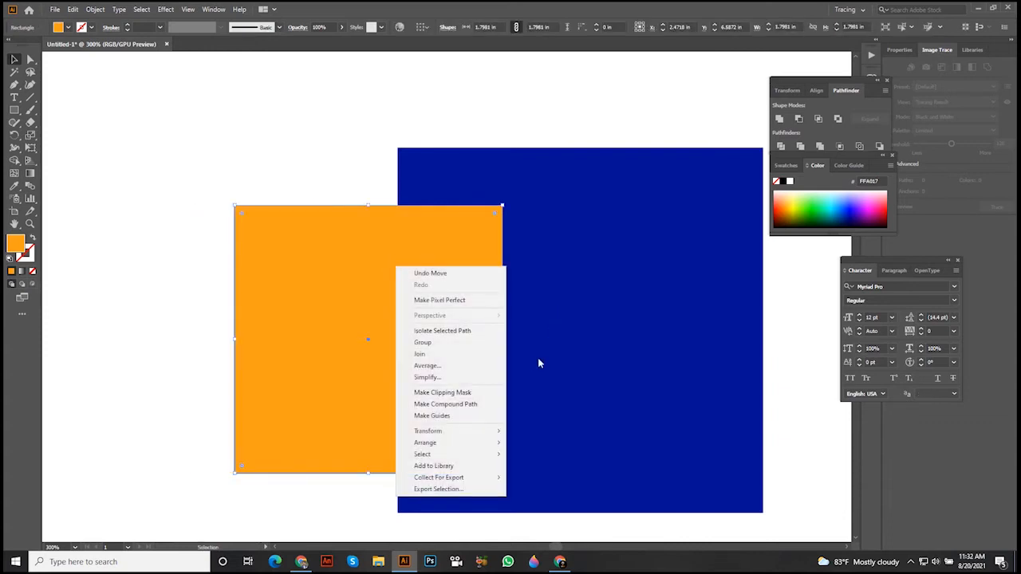
mouse_move(449, 448)
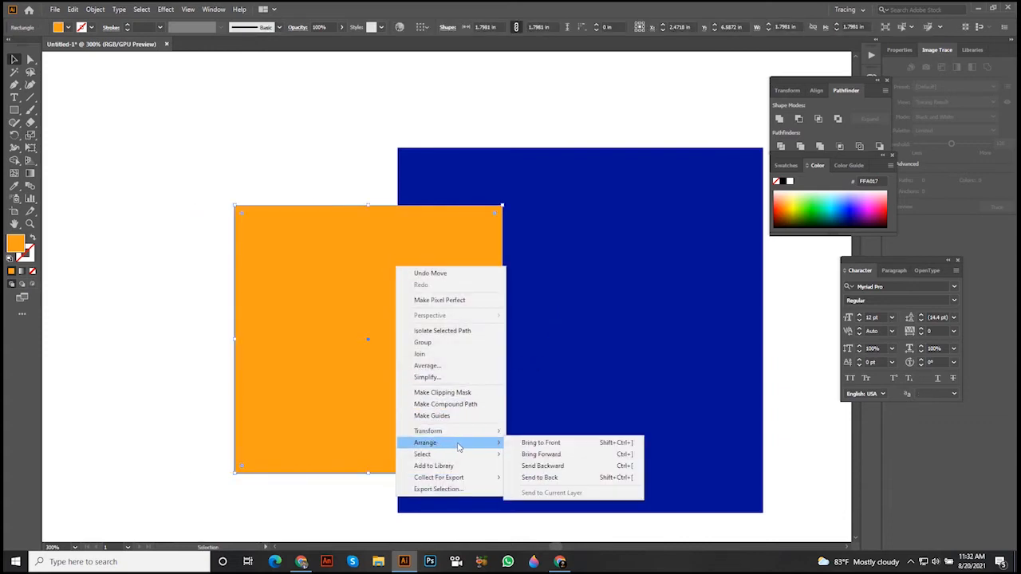
left_click(542, 476)
key("ctrl+z")
left_click(305, 185)
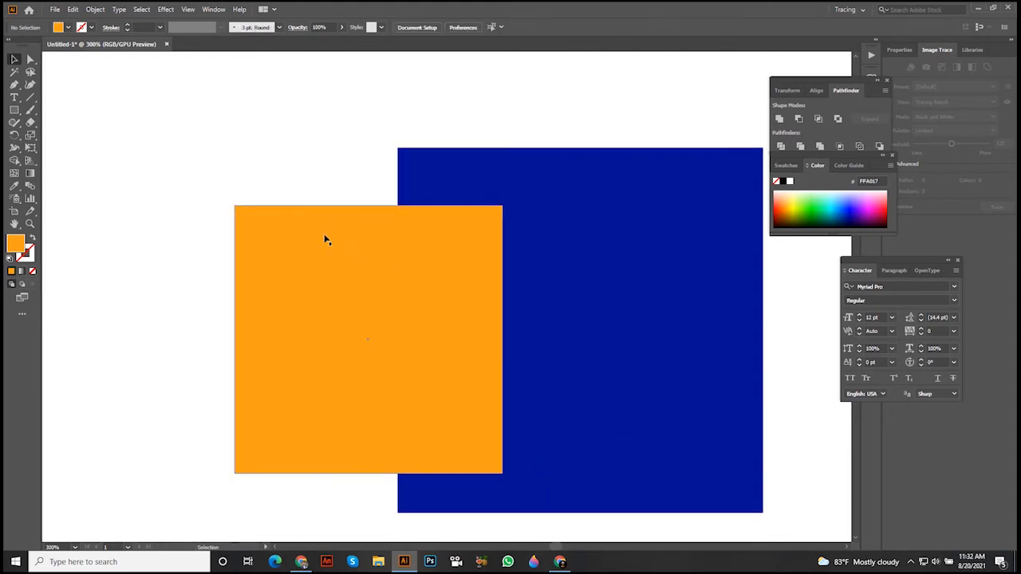
Step: Send the orange square to the back of the stacking order and deselect it
left_click(325, 245)
right_click(326, 245)
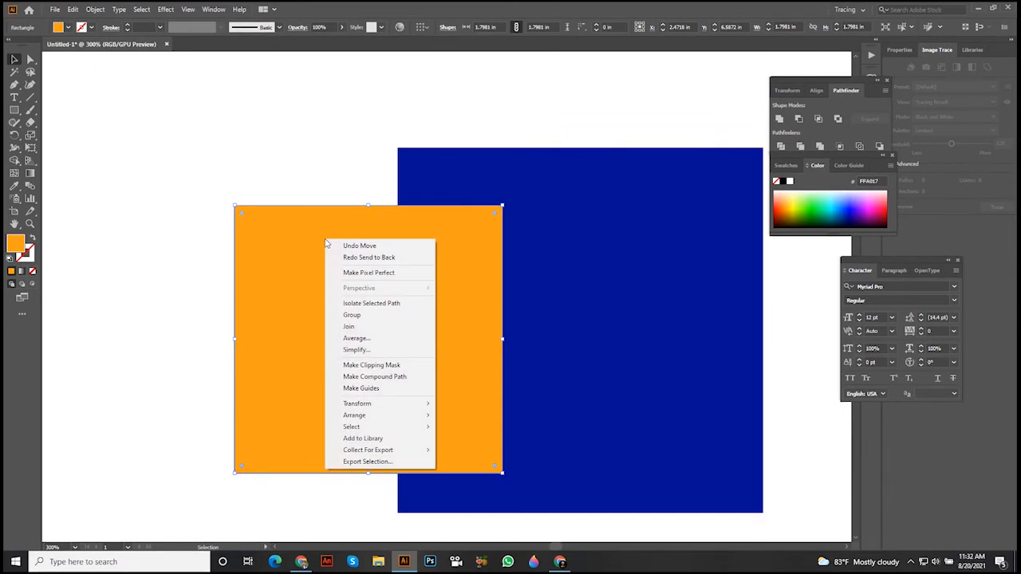
mouse_move(367, 415)
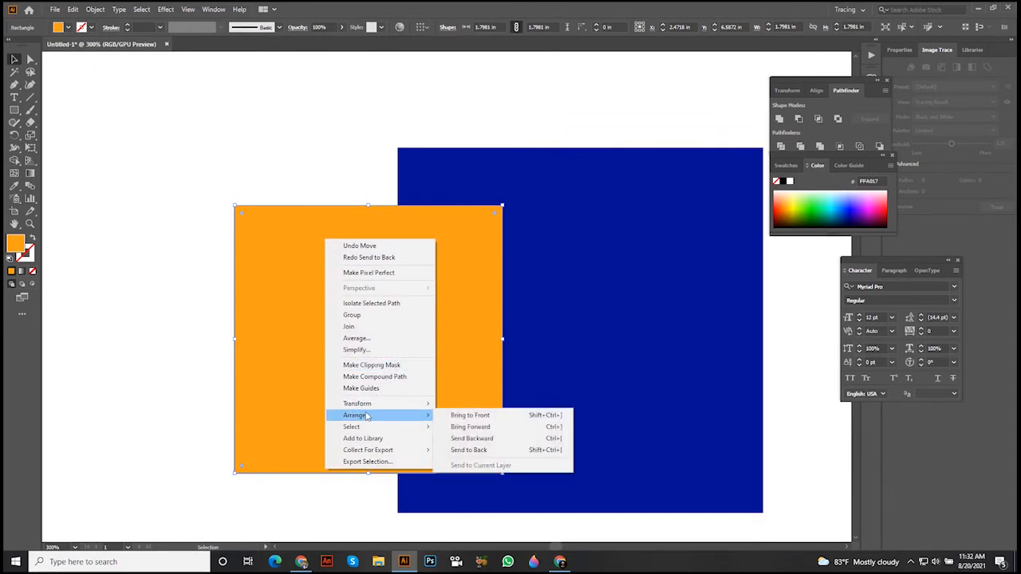
left_click(478, 450)
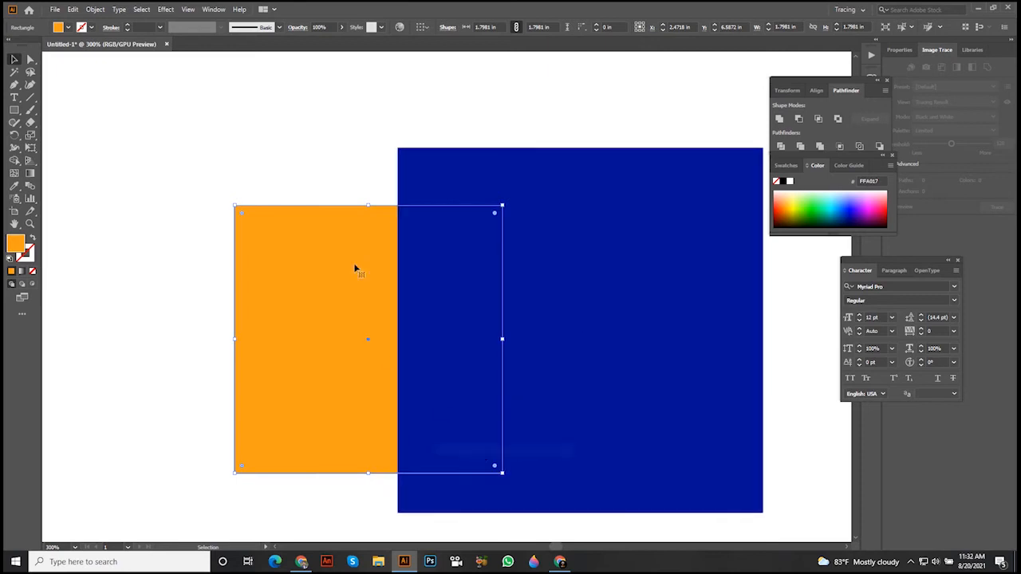
left_click(316, 198)
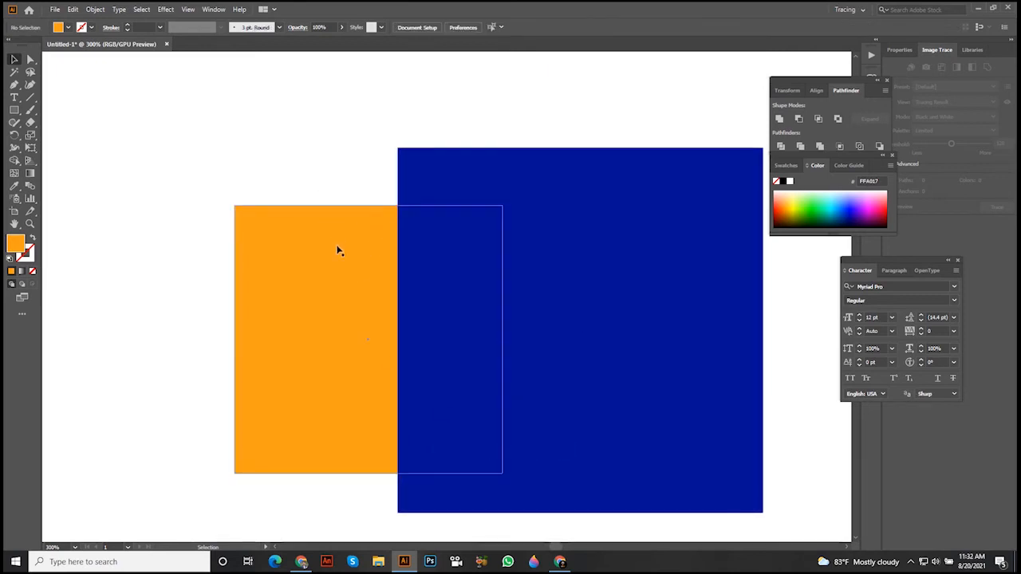
scroll(339, 252, "down", 2)
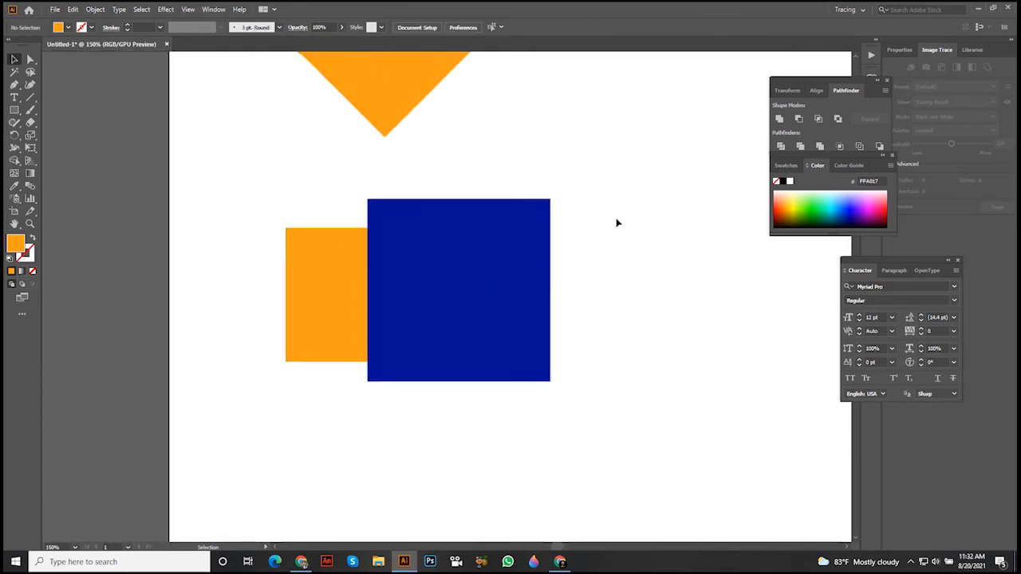
left_click_drag(617, 220, 506, 216)
left_click_drag(445, 224, 582, 292)
left_click_drag(592, 281, 552, 275)
scroll(426, 271, "down", 1)
scroll(431, 305, "up", 1)
left_click(659, 271)
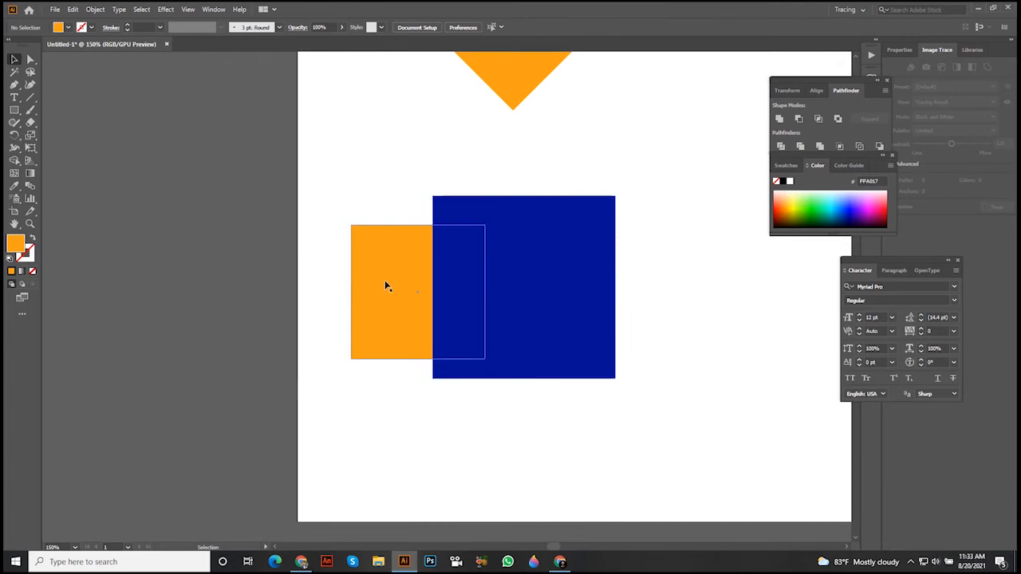
left_click(590, 246)
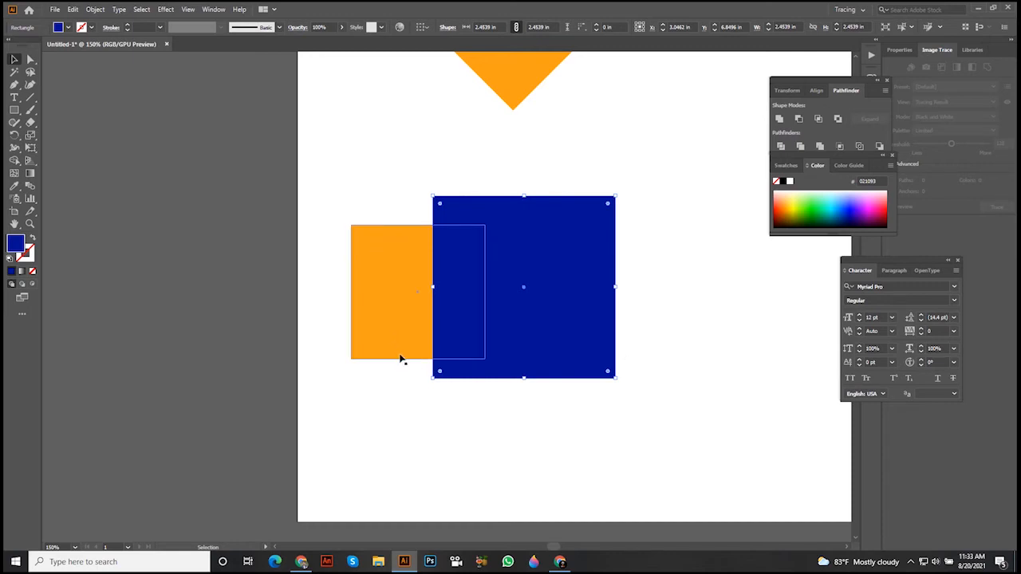
left_click(427, 417)
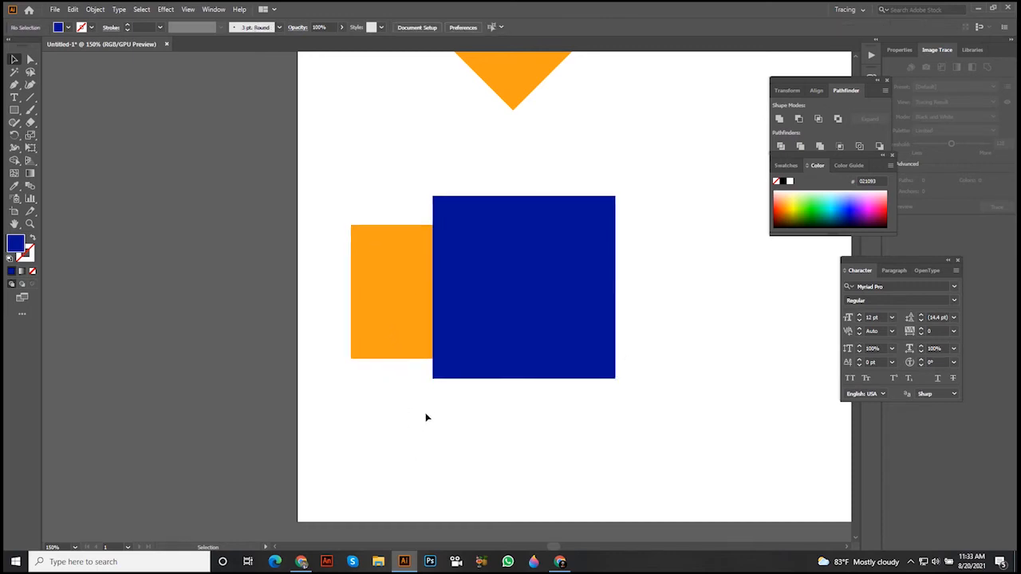
left_click(425, 347)
key("ctrl+=")
key("ctrl+=")
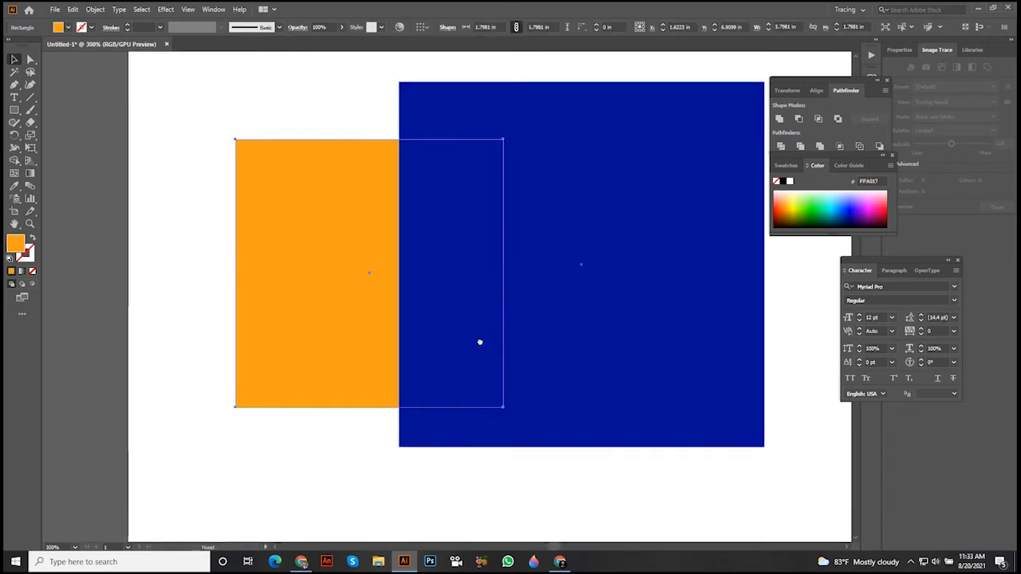
key("ctrl+-")
key("ctrl+-")
left_click(629, 332)
left_click_drag(625, 321, 534, 258)
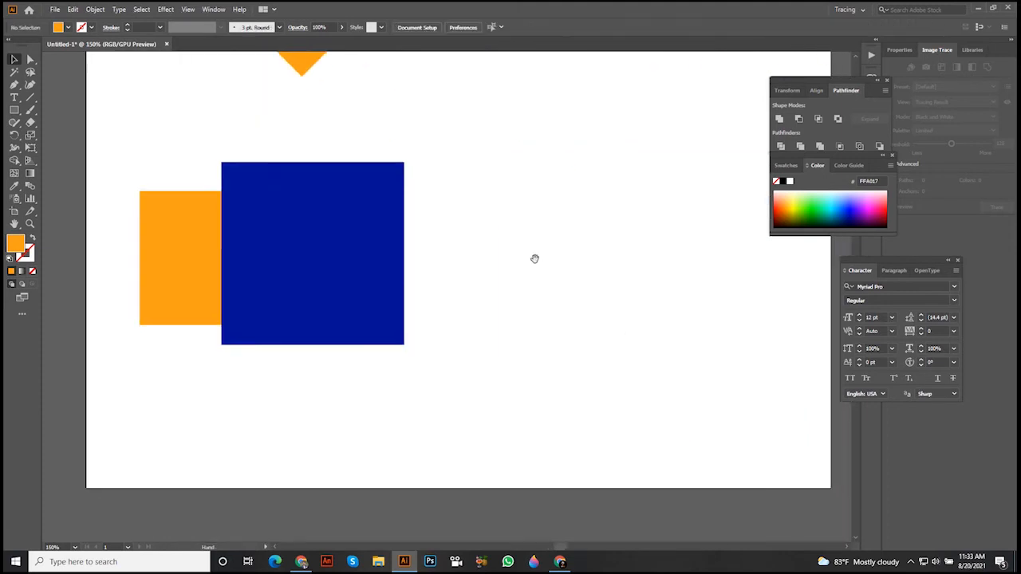
Step: Switch to Chrome and search Google for "straight outta compton" in a new tab
left_click(560, 562)
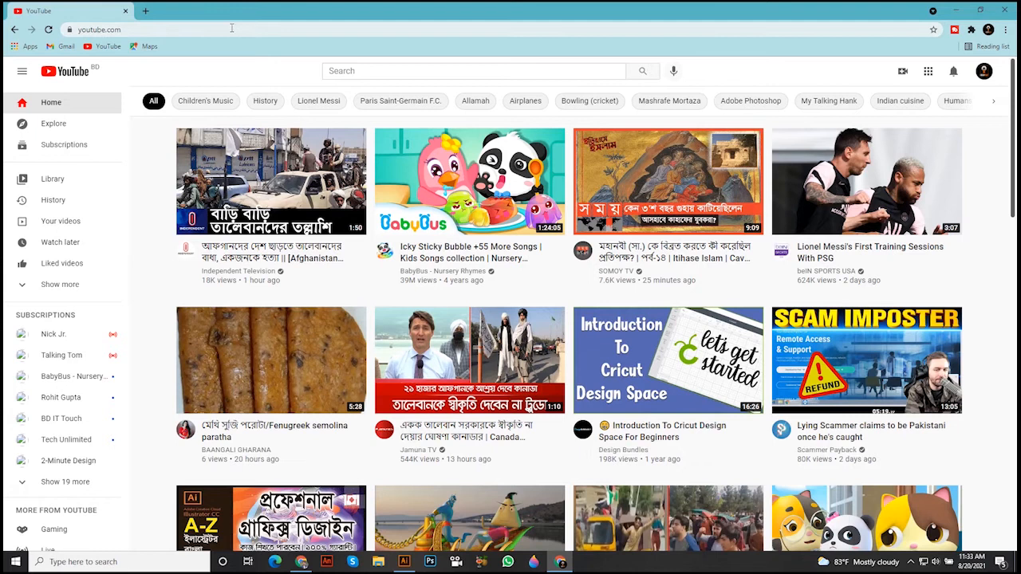
left_click(220, 25)
left_click(145, 10)
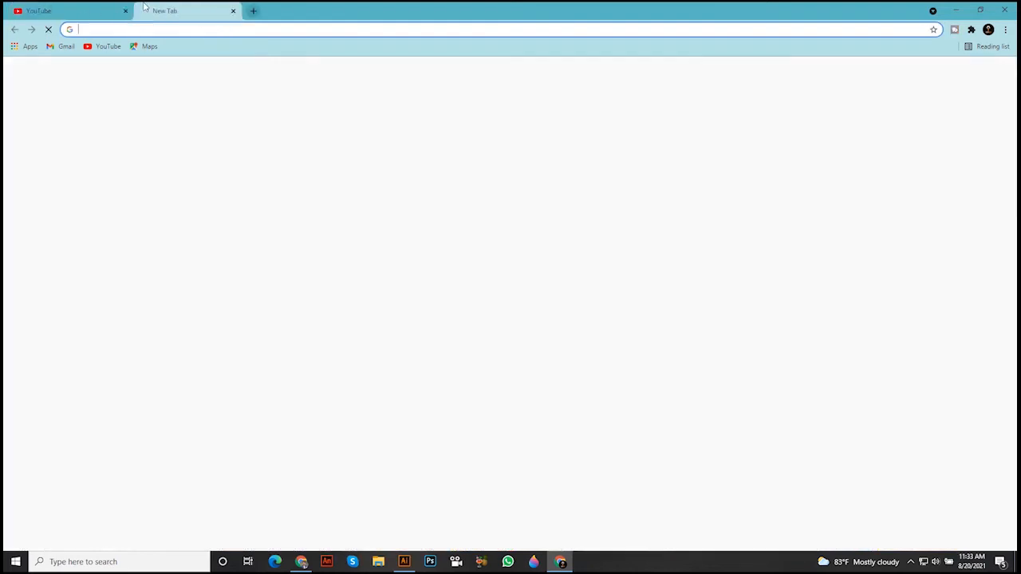
type("st")
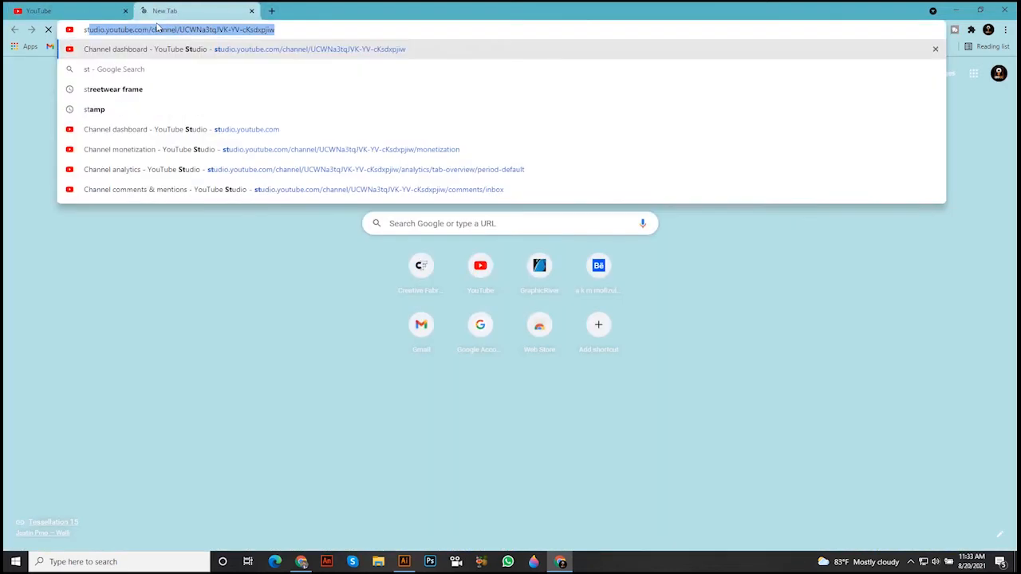
type("reirht")
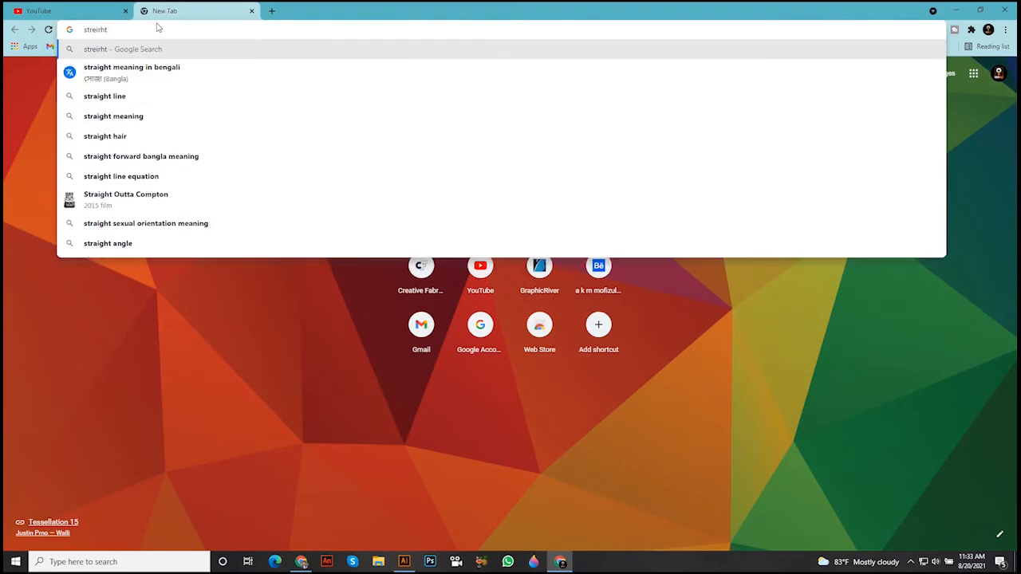
type(" ou")
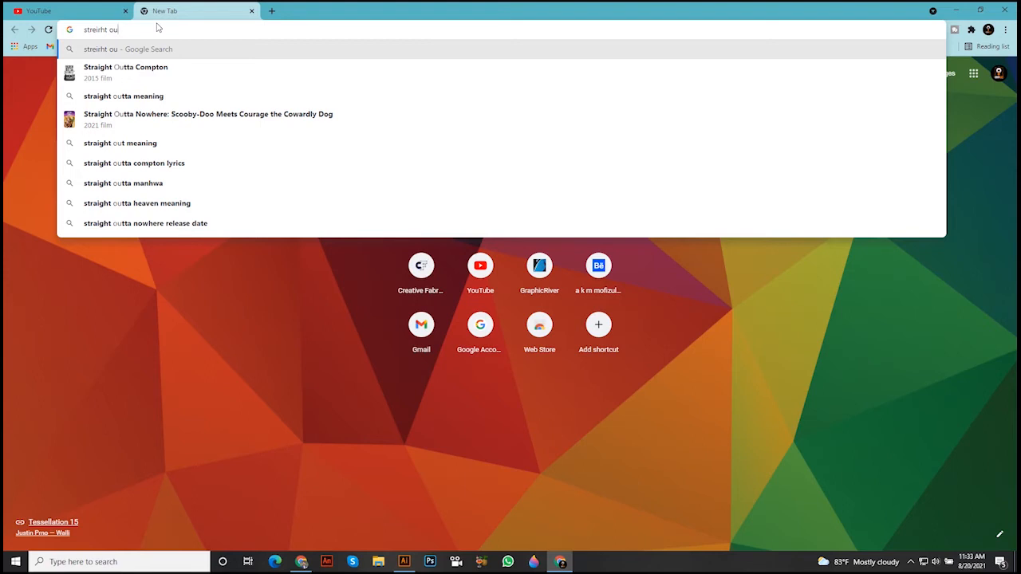
left_click(183, 70)
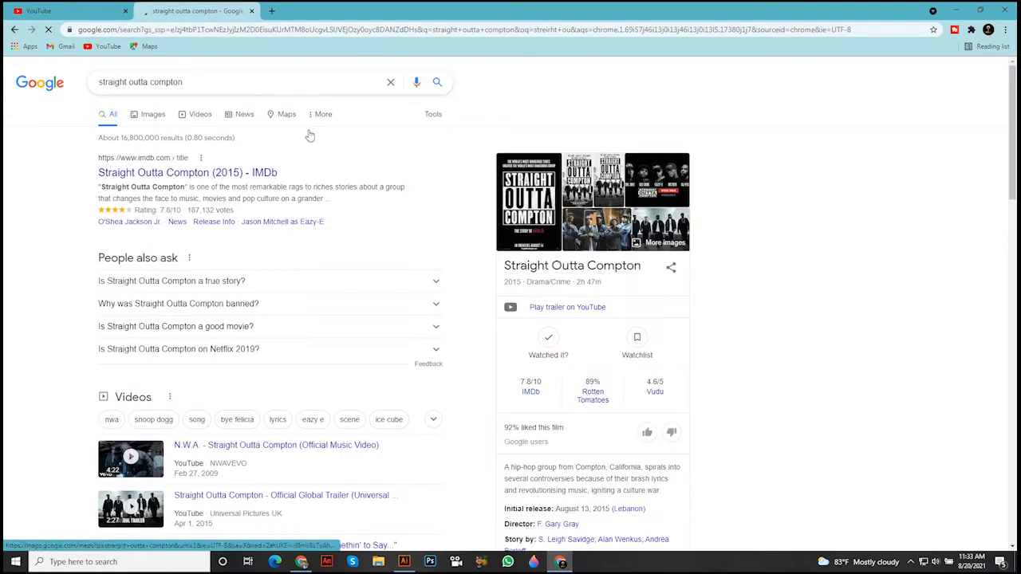
Step: Copy the black Straight Outta Compton poster image from the image results and return to Illustrator
left_click(549, 211)
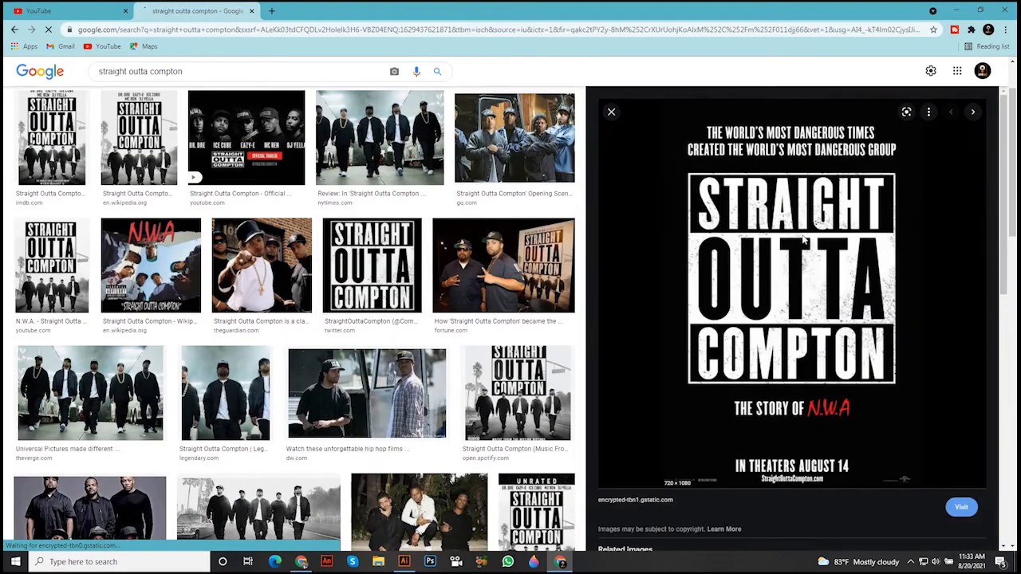
right_click(789, 226)
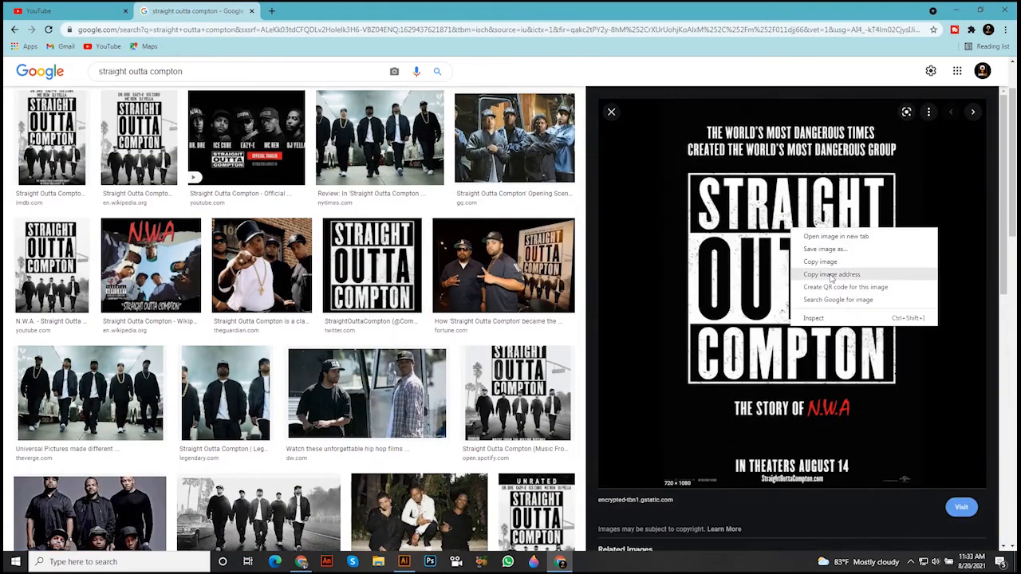
left_click(825, 263)
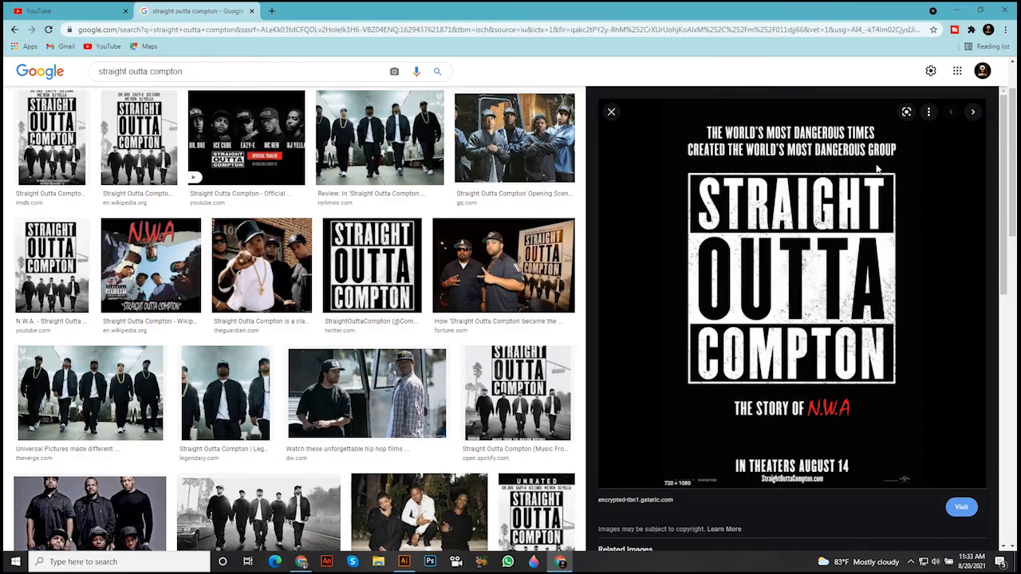
left_click(955, 10)
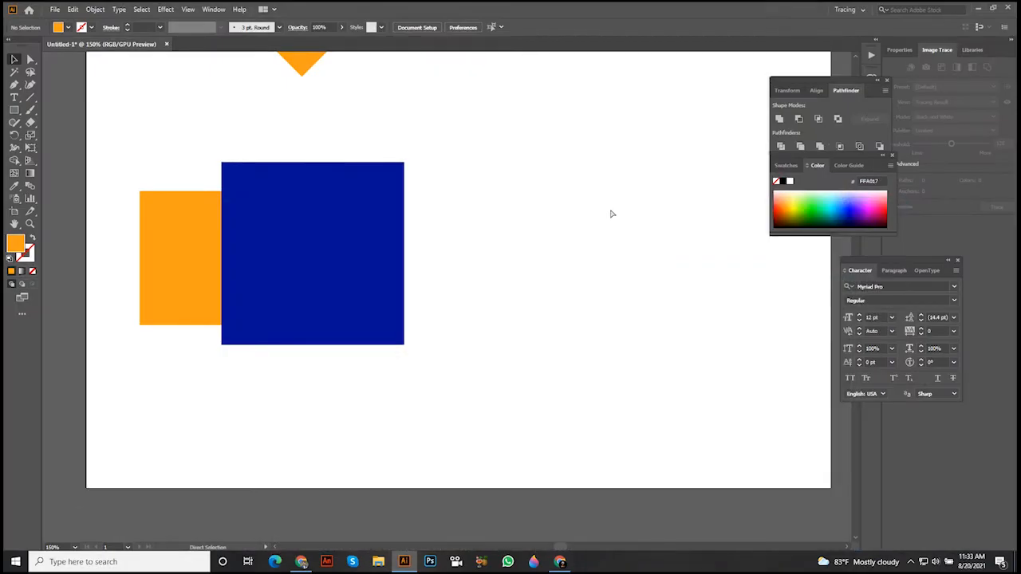
Step: Paste the copied Straight Outta Compton poster into the document and place it beside the artboard as a reference
key("ctrl+v")
key("ctrl+minus")
key("ctrl+minus")
key("ctrl+minus")
key("ctrl+minus")
key("ctrl+minus")
left_click_drag(588, 239, 406, 223)
key("ctrl+plus")
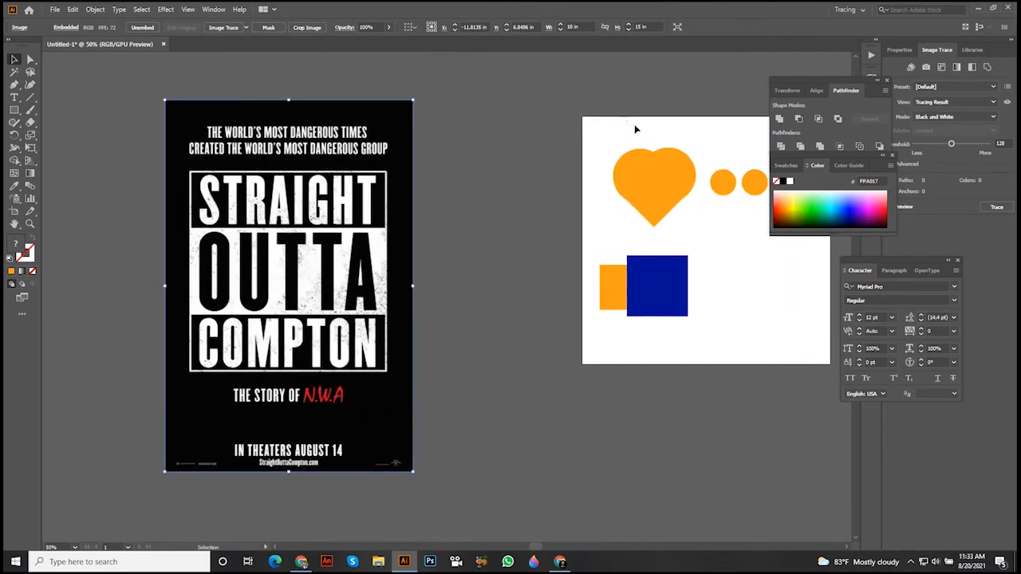
Step: Select all the orange and blue practice shapes and move them off to the right of the artboard's blank area
left_click_drag(636, 128, 806, 319)
left_click_drag(655, 291, 534, 280)
left_click_drag(536, 283, 709, 282)
left_click_drag(304, 259, 446, 287)
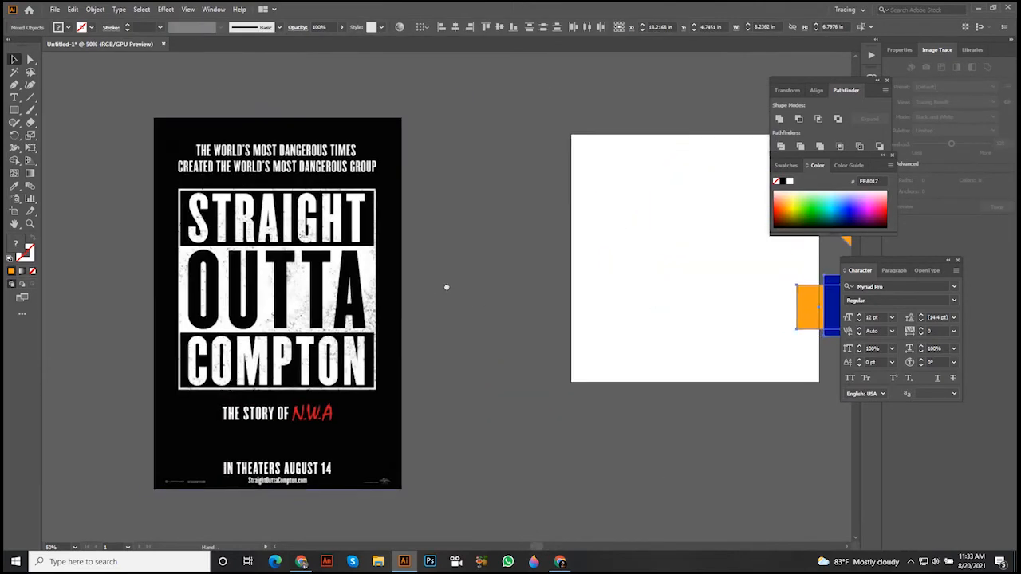
left_click_drag(554, 290, 545, 290)
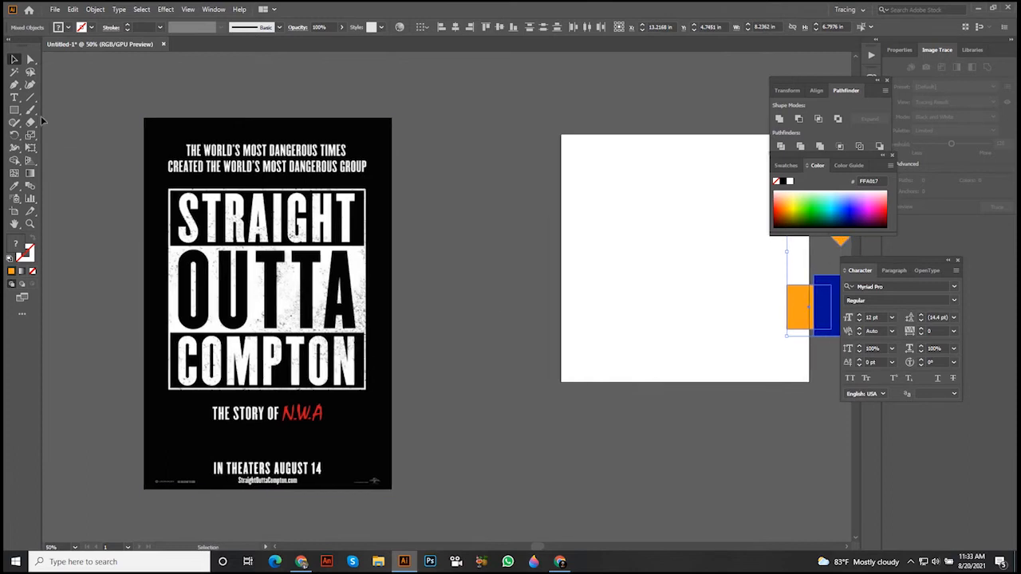
Step: Draw a rectangle about 10 by 10.8 in over the artboard and fill it with black sampled from the poster
left_click(14, 110)
left_click_drag(480, 209, 422, 210)
left_click_drag(504, 136, 752, 404)
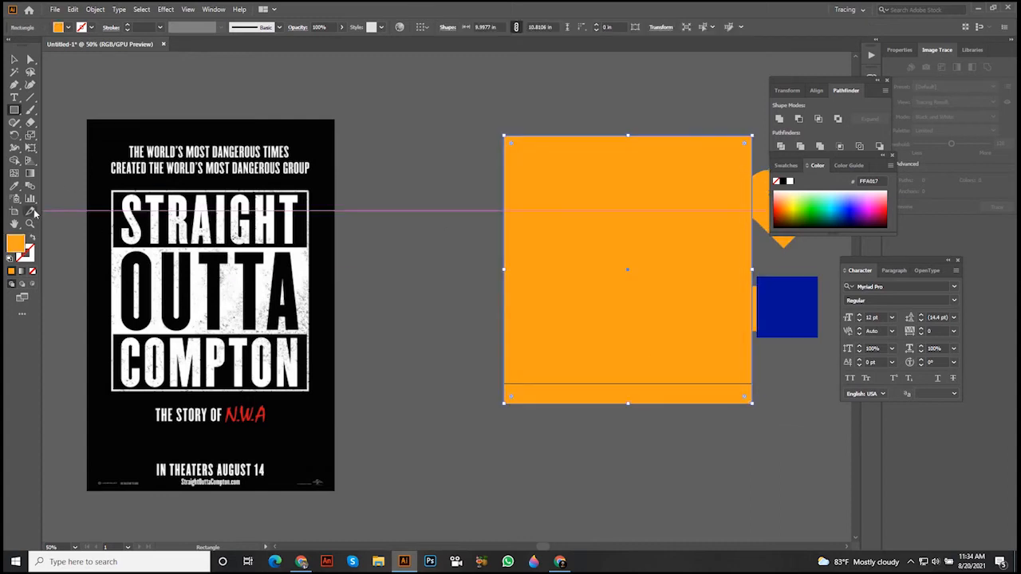
left_click(15, 186)
left_click(317, 176)
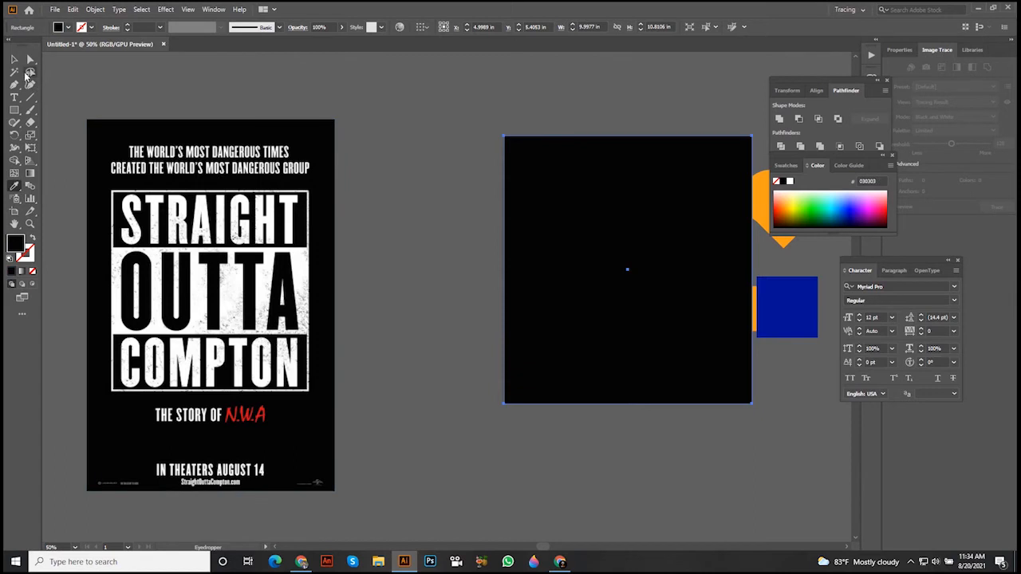
Step: Stretch the black rectangle downward to a height of about 13.3 in and deselect it
left_click(14, 61)
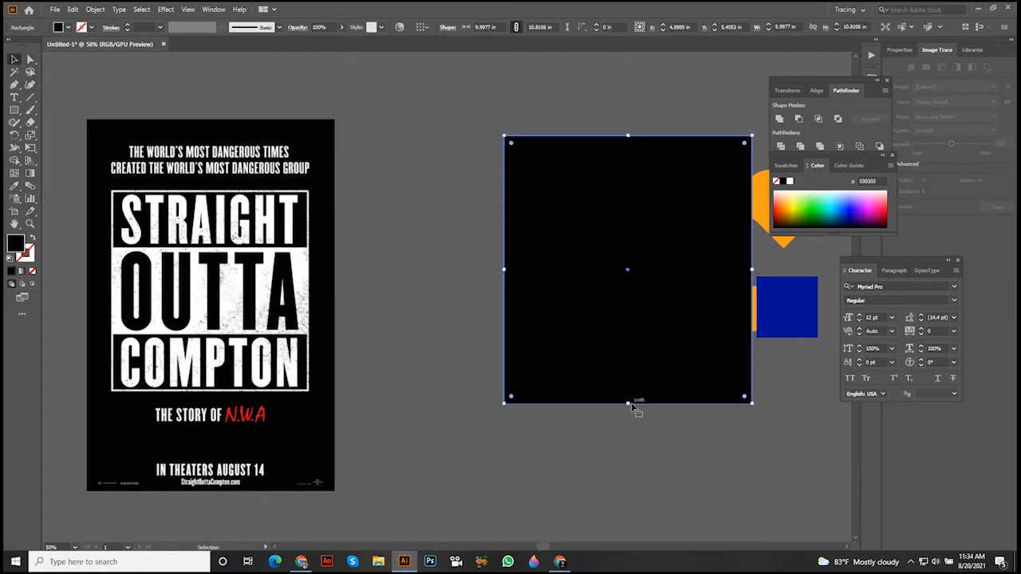
left_click_drag(628, 405, 629, 466)
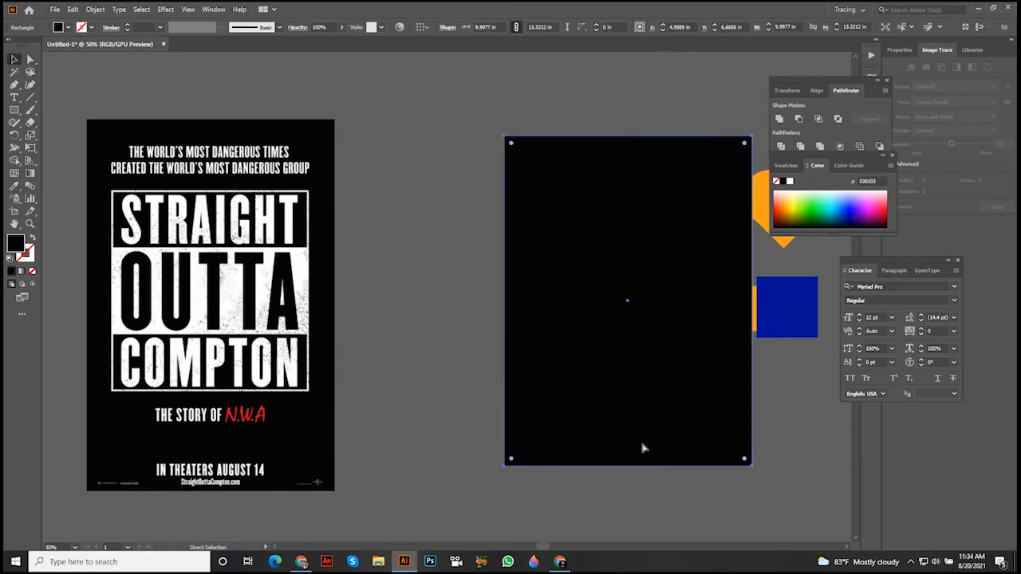
key("ctrl+shift+a")
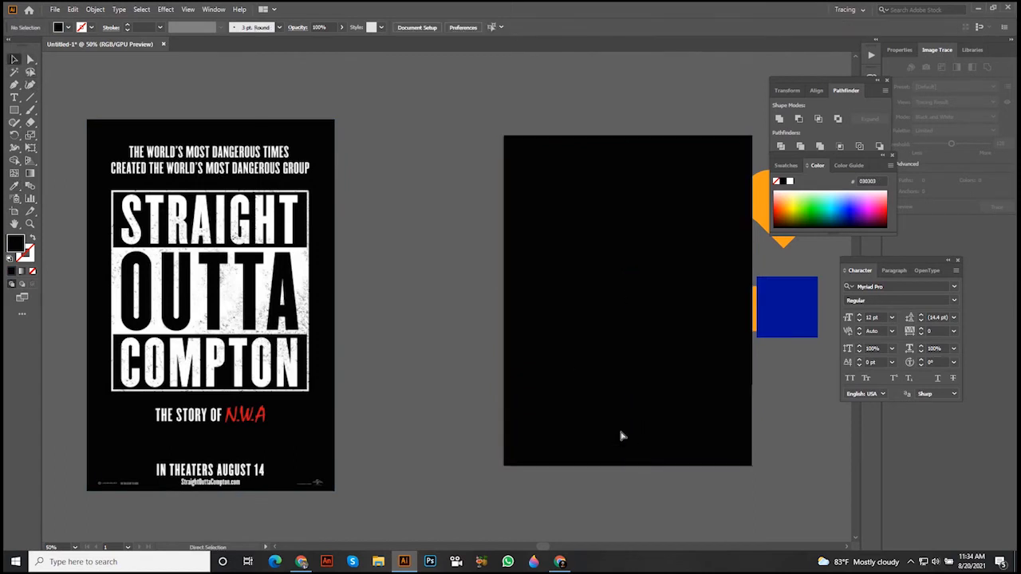
Step: Draw a rectangle about 7.7 by 9 in on the black background, fill it with white sampled from the poster, and centre it horizontally
left_click(14, 110)
left_click_drag(556, 211, 742, 407)
left_click(14, 186)
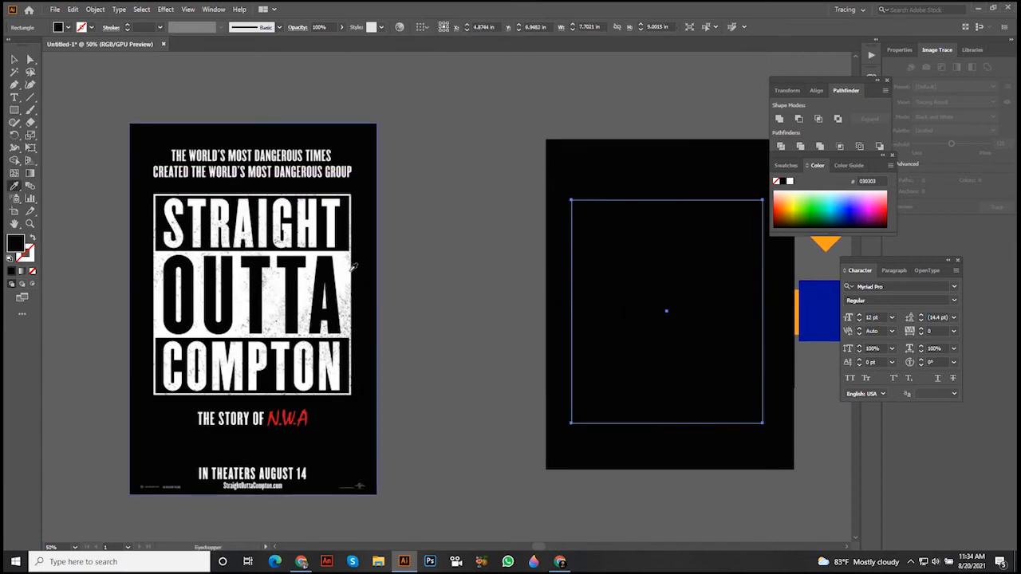
left_click(352, 275)
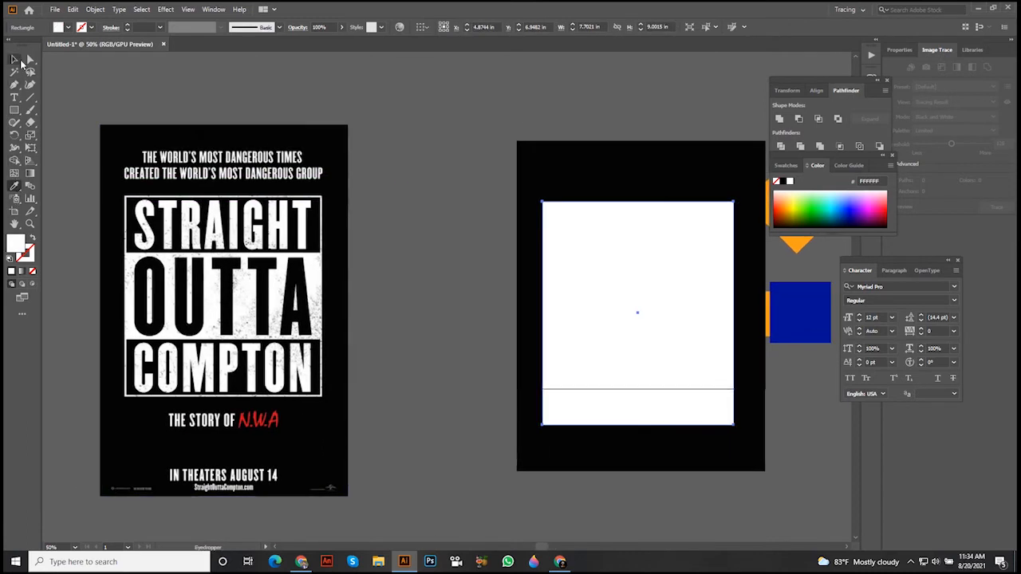
left_click(14, 59)
left_click_drag(604, 287, 601, 263)
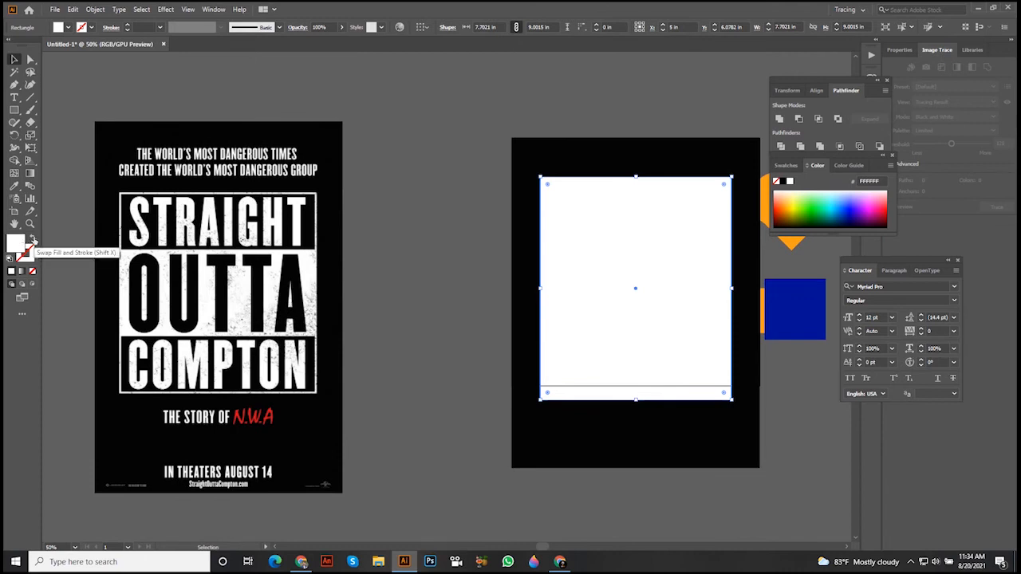
Step: Turn the white rectangle into an unfilled frame by swapping fill and stroke, and set its stroke weight to 7 pt
left_click(33, 240)
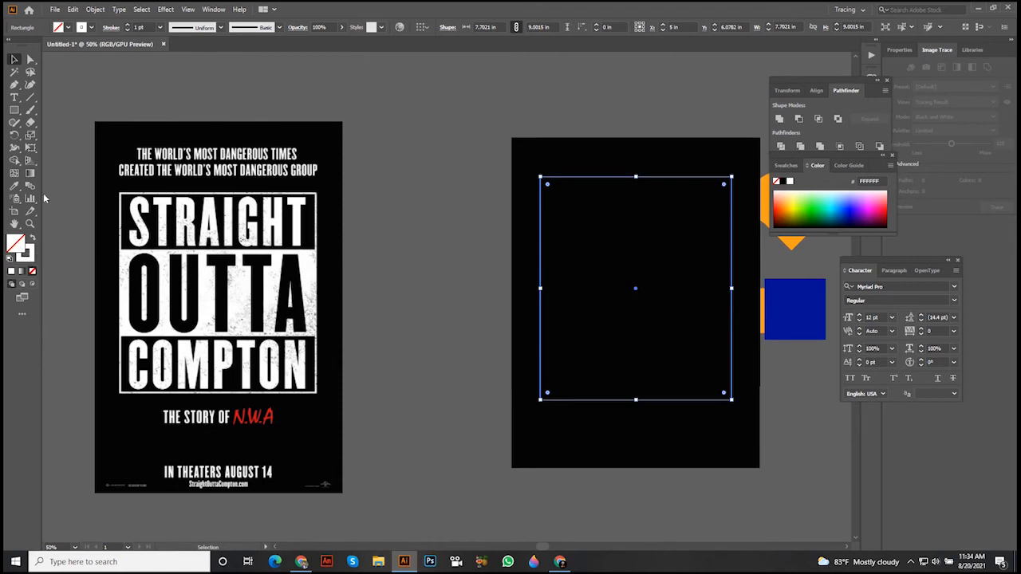
left_click(127, 27)
left_click(128, 27)
left_click(127, 27)
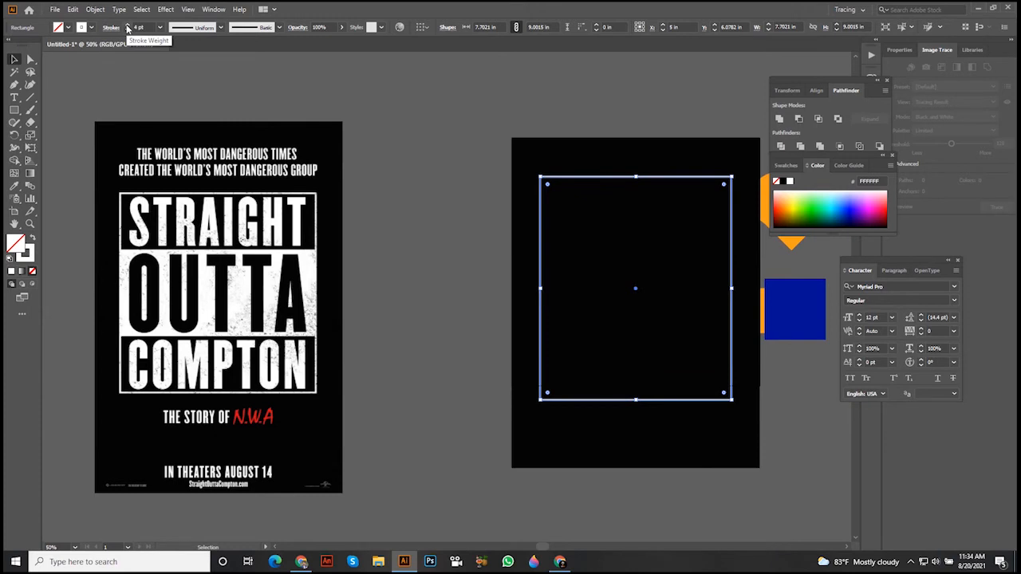
left_click(127, 27)
left_click(128, 27)
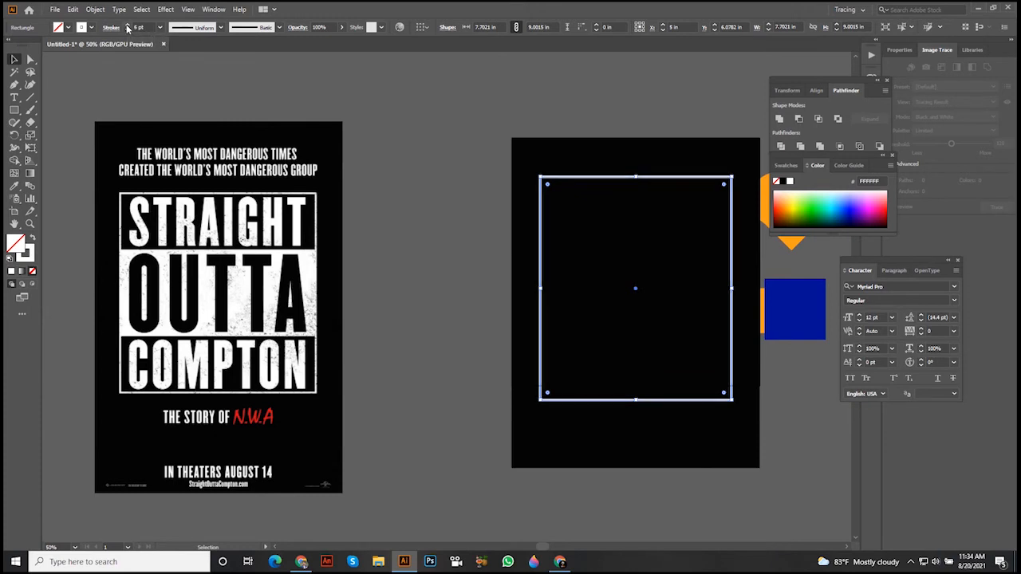
left_click(127, 31)
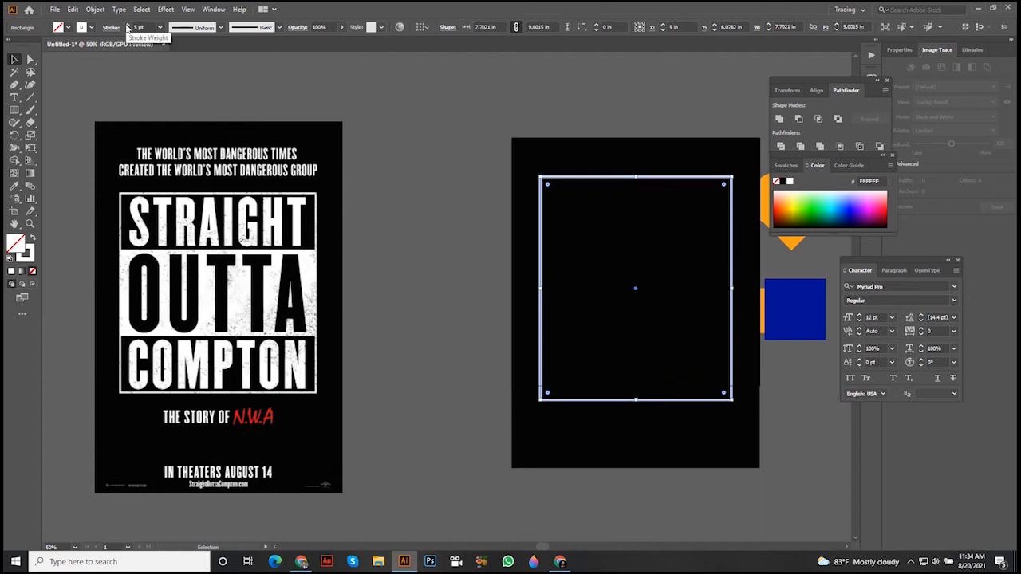
left_click(127, 25)
left_click(127, 25)
left_click(483, 194)
Step: Draw a rectangle about 7.7 by 3 in across the middle of the white frame and give it a solid white fill without stroke
left_click_drag(509, 211, 451, 190)
left_click(15, 110)
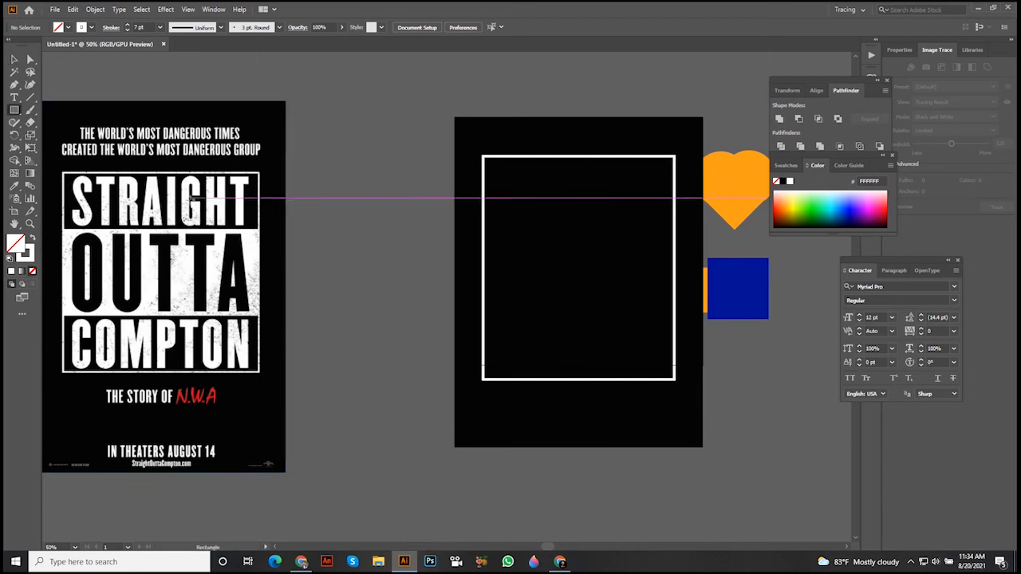
left_click_drag(486, 259, 620, 295)
left_click_drag(583, 282, 643, 346)
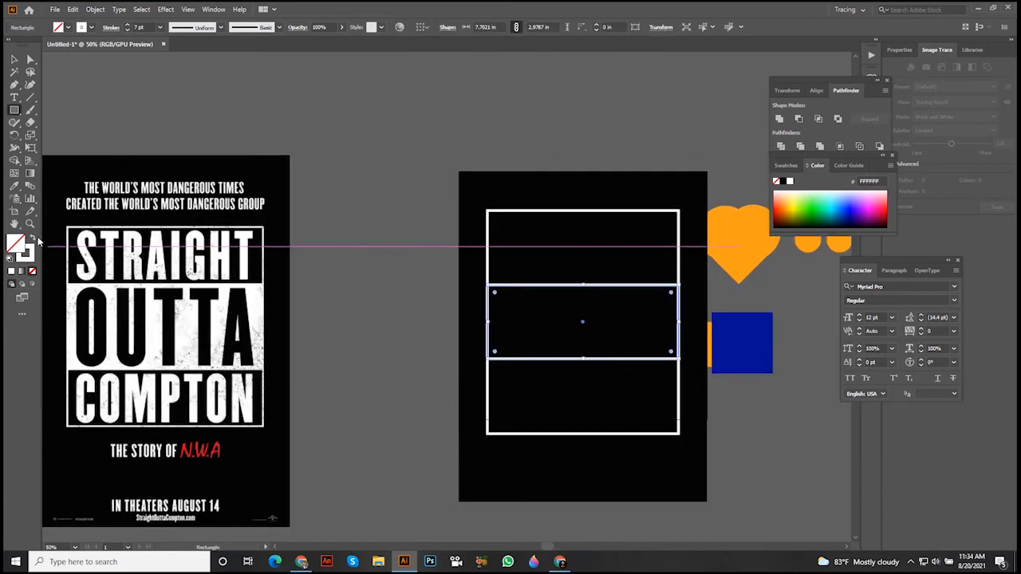
left_click(32, 238)
left_click(13, 58)
key("ctrl+shift+a")
Step: Extend the white middle band slightly upward and downward to match the poster's proportions
left_click(583, 334)
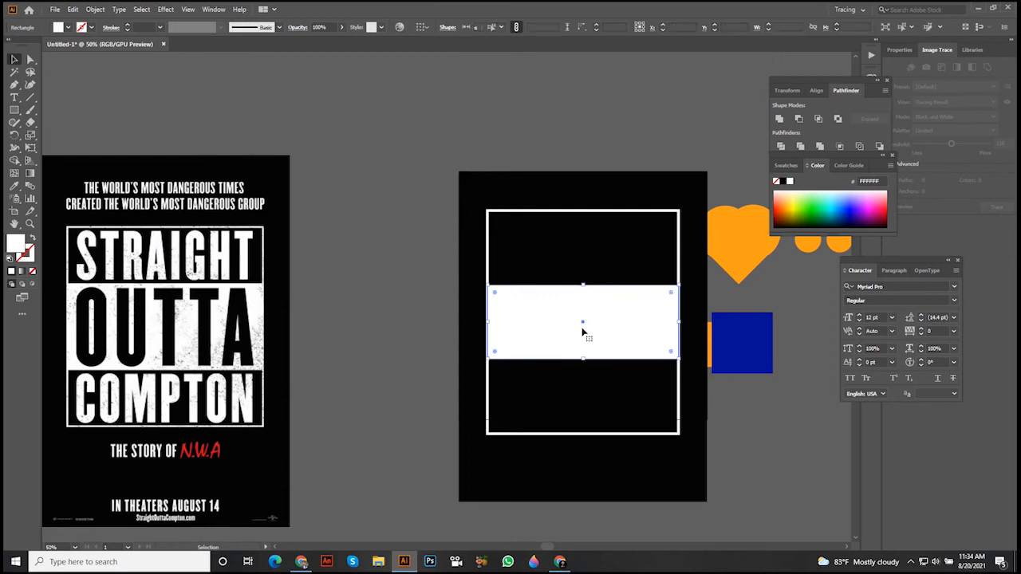
left_click_drag(582, 285, 584, 281)
left_click(598, 252)
scroll(599, 251, "down", 1)
left_click(593, 337)
left_click_drag(584, 348, 585, 353)
left_click(599, 396)
left_click_drag(598, 396, 621, 400)
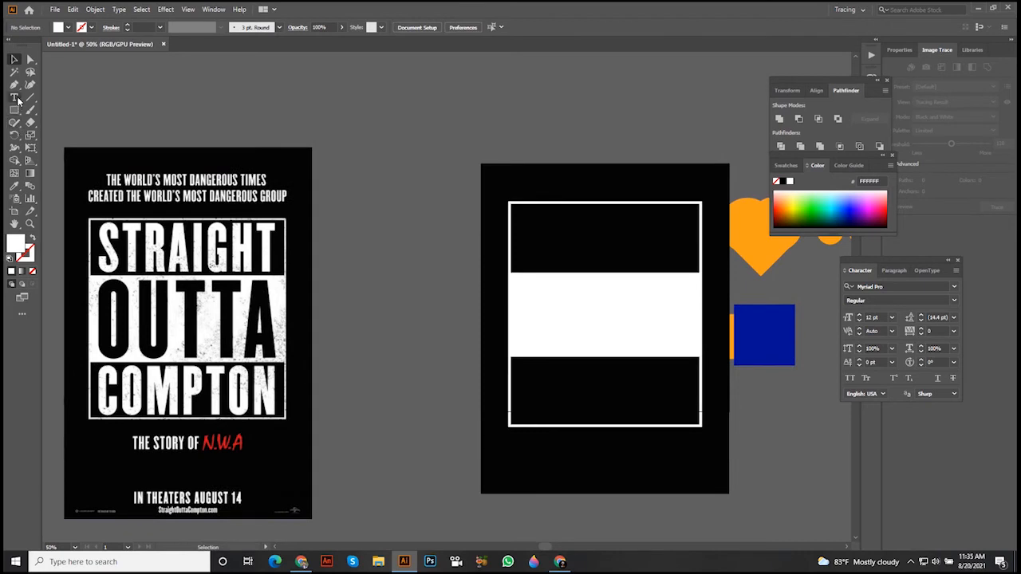
Step: Create a point text reading "straight" in the empty area between the poster and the black background
key("t")
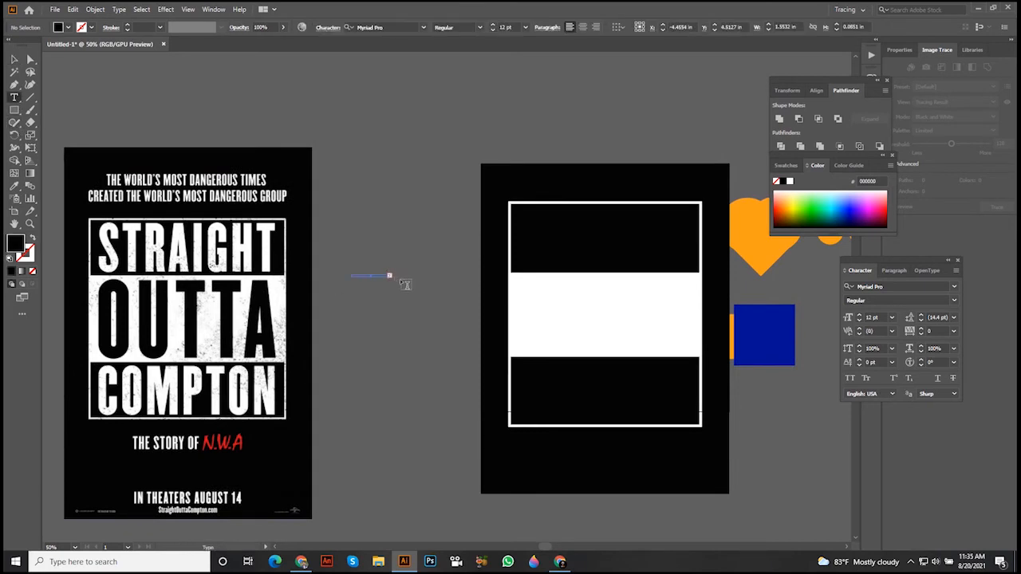
left_click(390, 289)
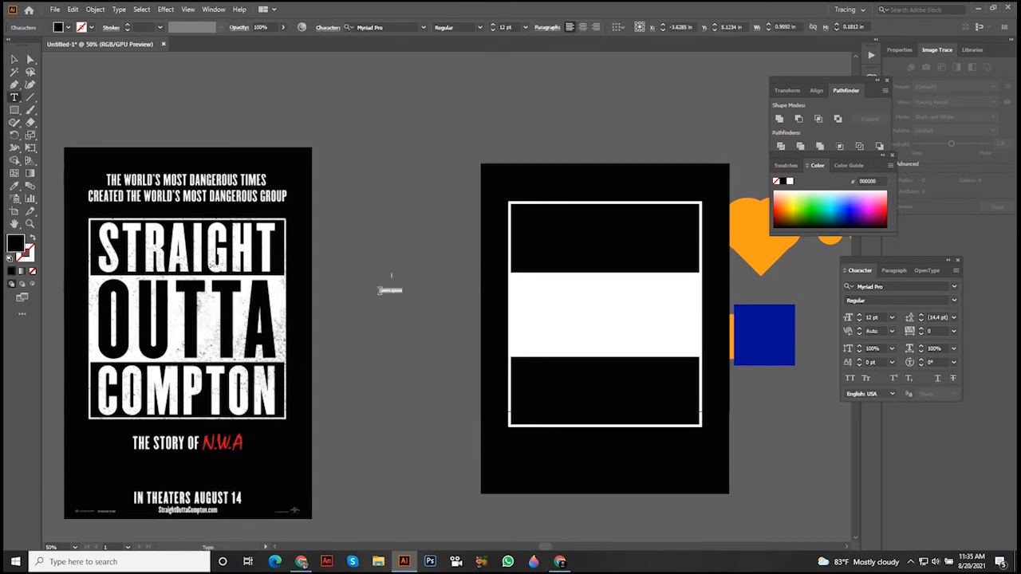
key("BackSpace")
left_click(14, 58)
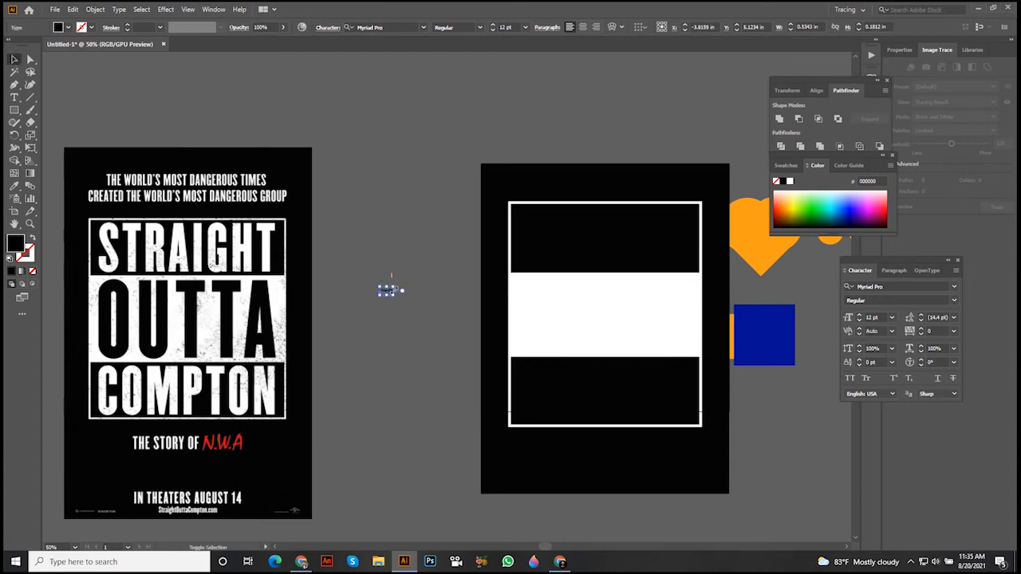
Step: Move and enlarge the "straight" text into the frame's upper section, set it in All Caps, and scale it to the frame's width
left_click_drag(394, 290, 695, 237)
left_click(961, 273)
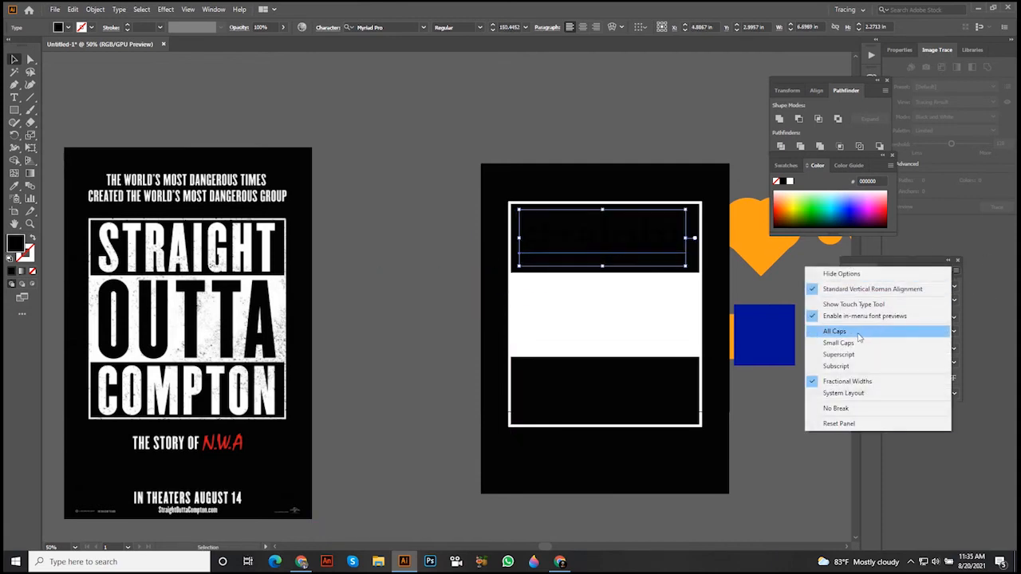
left_click(845, 328)
left_click(734, 243, "shift")
left_click(725, 239)
left_click_drag(734, 240, 703, 233)
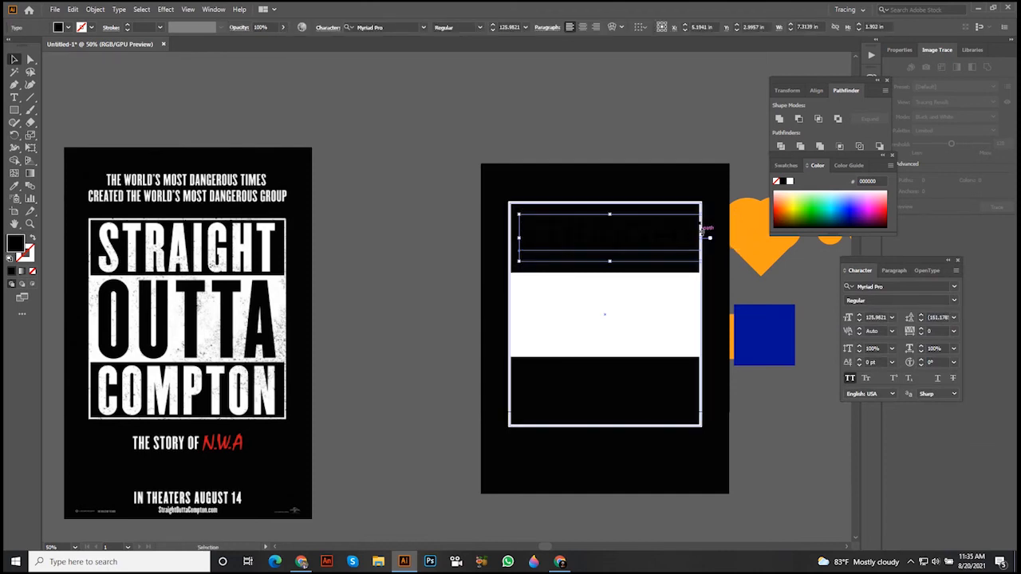
Step: Set the STRAIGHT text in Coolvetica Crammed Regular and colour it white by sampling the middle band
left_click(423, 29)
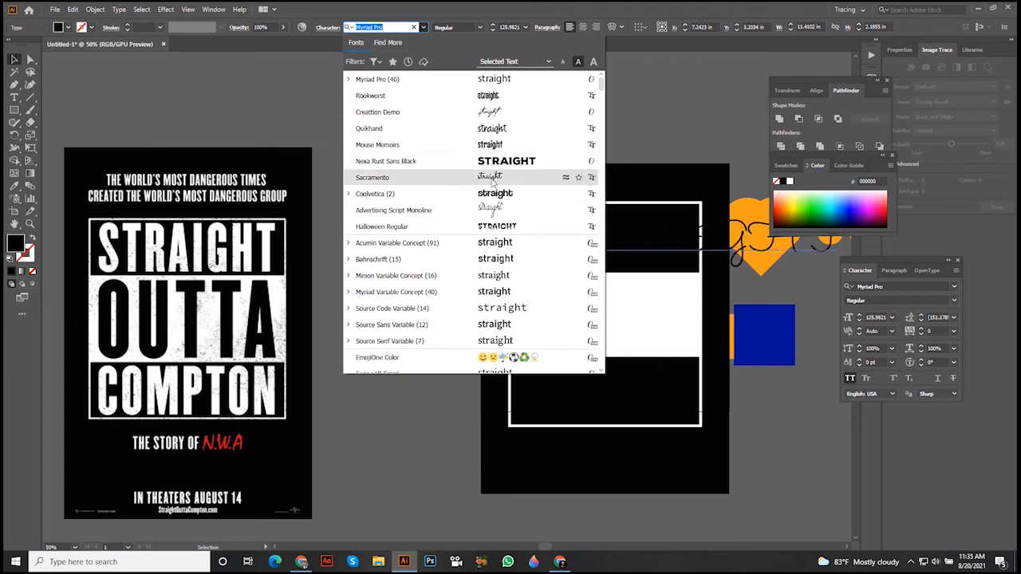
left_click(375, 194)
key("i")
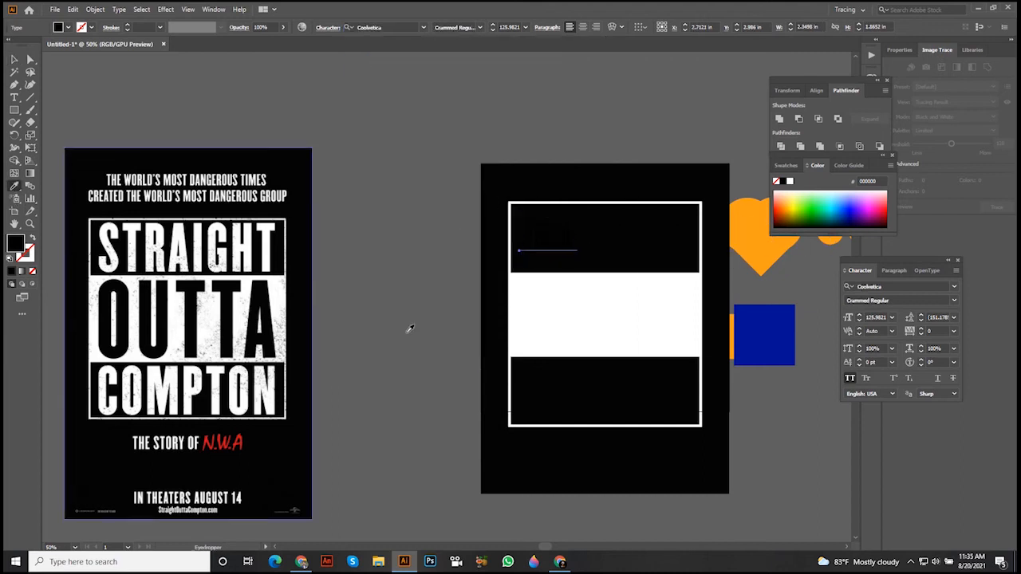
left_click(576, 344)
key("v")
Step: Try widening and heightening the STRAIGHT text to fill the frame's upper section, and undo the resizing
left_click_drag(579, 237, 691, 238)
scroll(629, 262, "up", 2)
left_click_drag(587, 266, 587, 299)
left_click_drag(609, 244, 609, 234)
left_click_drag(582, 290, 582, 314)
left_click_drag(601, 237, 602, 233)
key("ctrl+z")
key("ctrl+z")
key("ctrl+z")
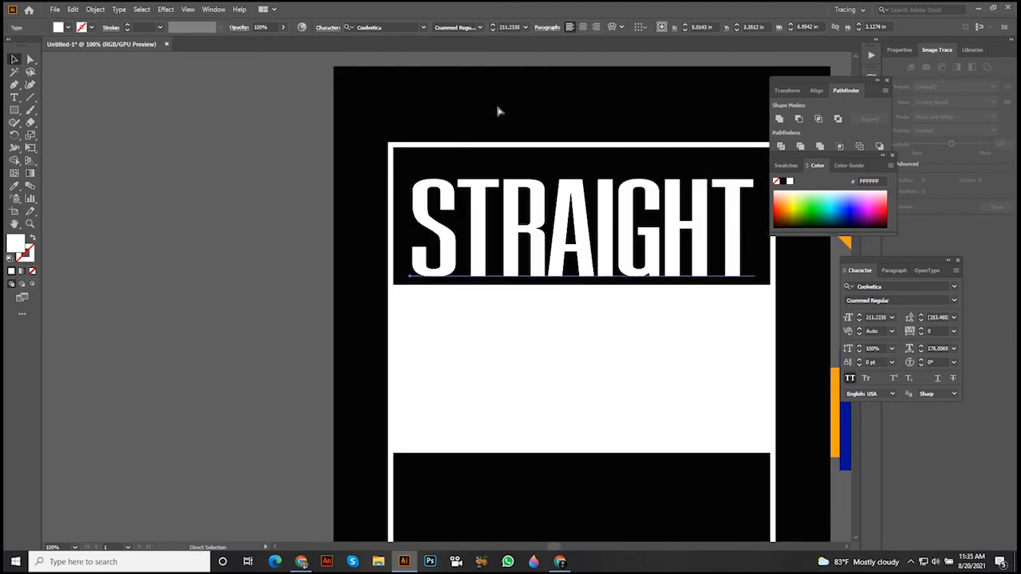
key("ctrl+z")
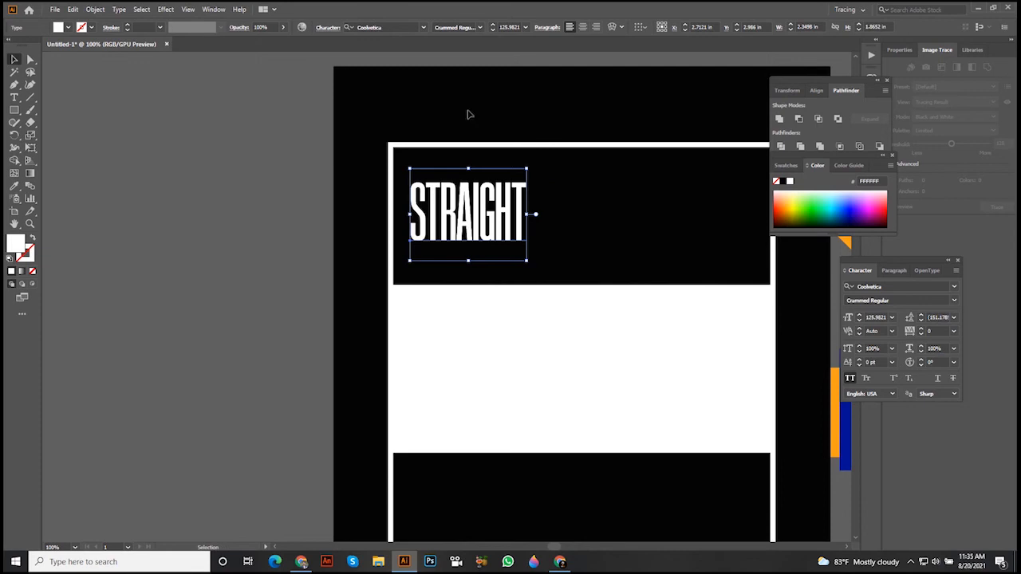
Step: Step through the font list on the STRAIGHT text to compare alternatives, stopping at Debute
left_click(384, 27)
key("Down")
key("Down")
key("Down")
key("Down")
key("Down")
key("Down")
key("Down")
key("Down")
key("Down")
key("Down")
key("Down")
key("Down")
key("Down")
key("Down")
key("Down")
key("Down")
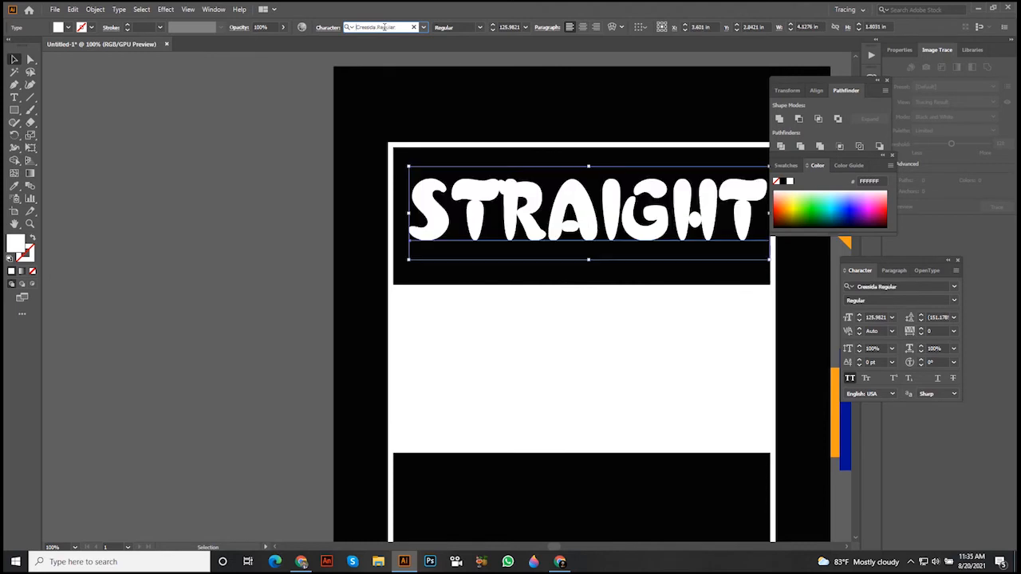
key("Down")
key("Down")
key("Down")
key("Down")
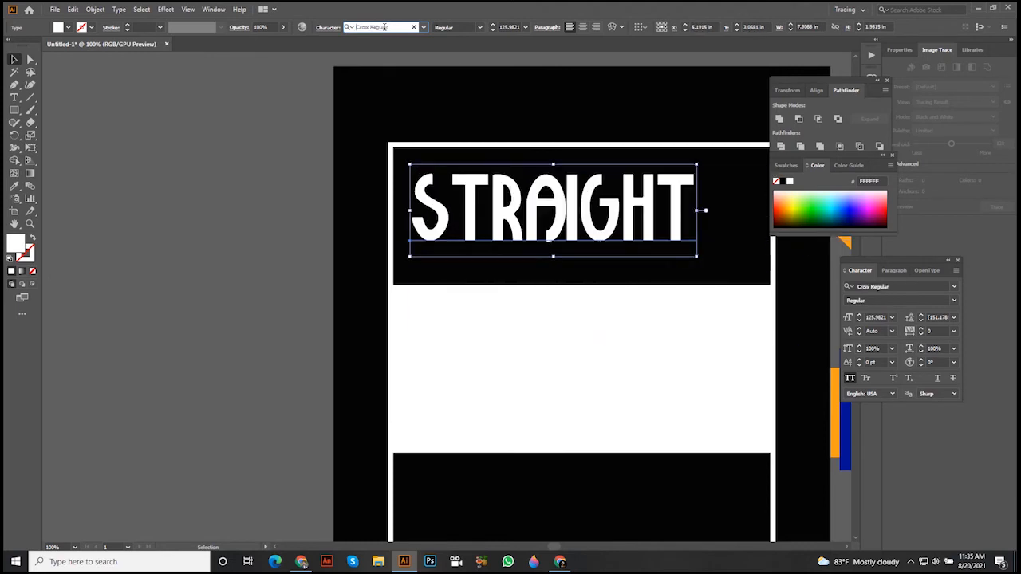
key("Down")
key("Down")
key("Down")
key("Down")
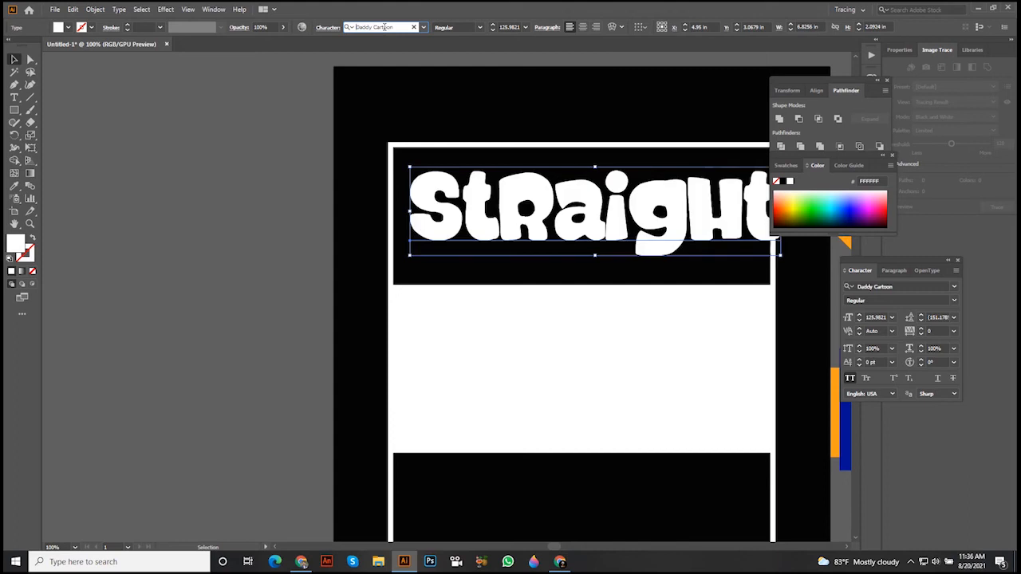
key("Down")
key("Down")
key("Down")
key("Down")
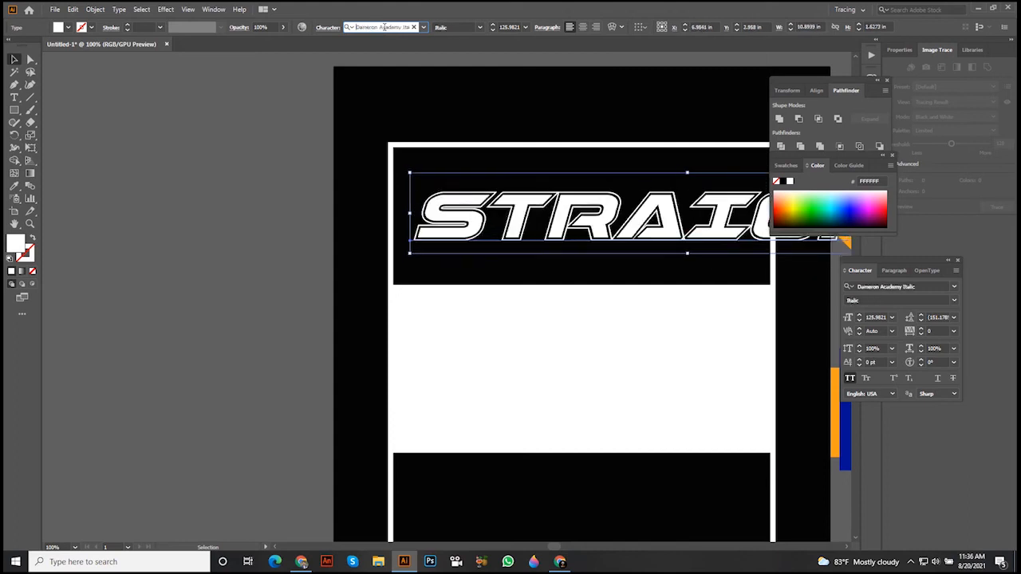
key("Down")
key("Down")
key("Down")
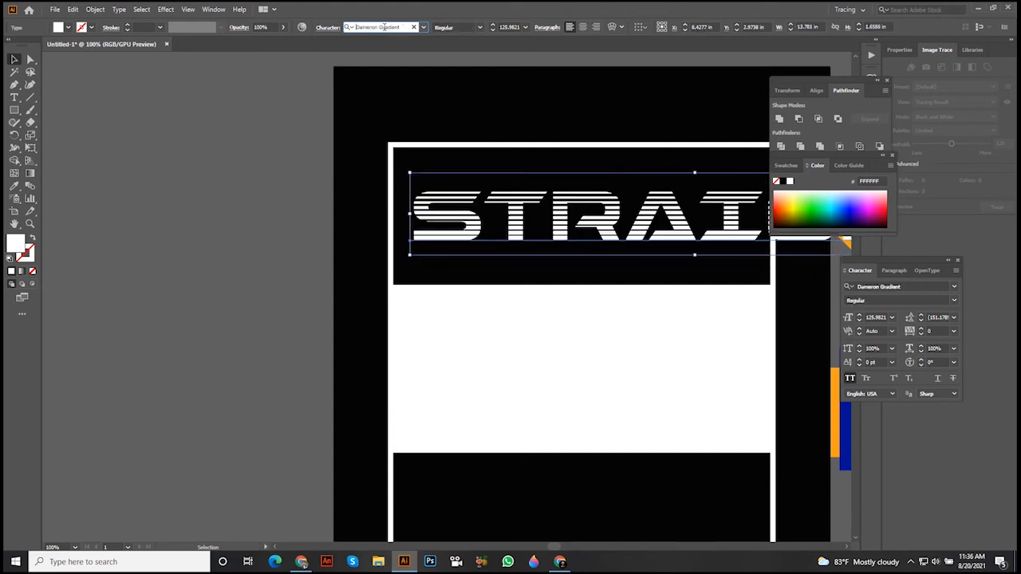
key("Down")
key("Down")
key("Down")
key("Down")
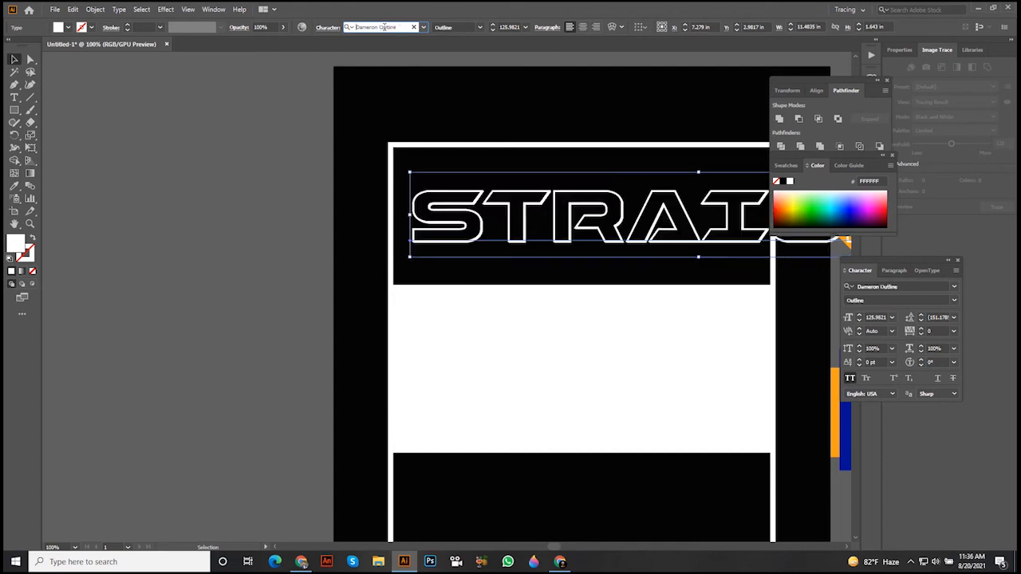
key("Down")
key("Down")
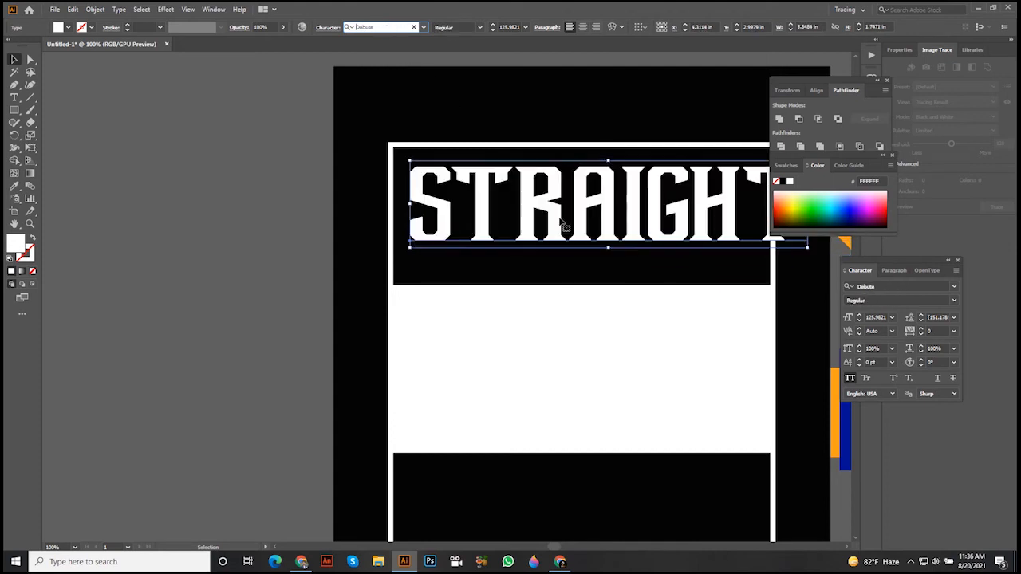
Step: Try the STRAIGHT text in Dense-Regular, enlarge it to about 205 pt, and position it in the frame's upper section
key("Down")
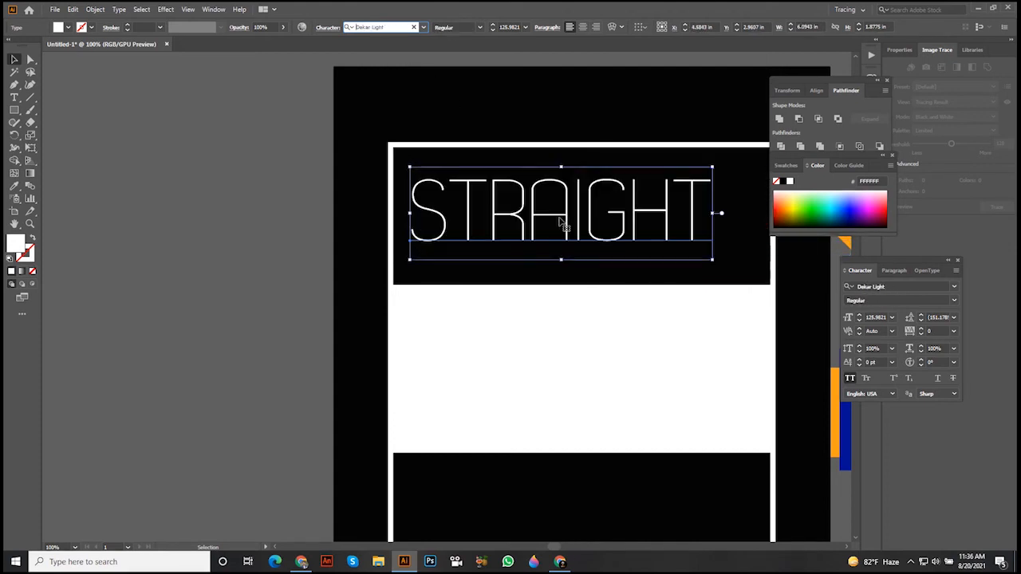
key("Up")
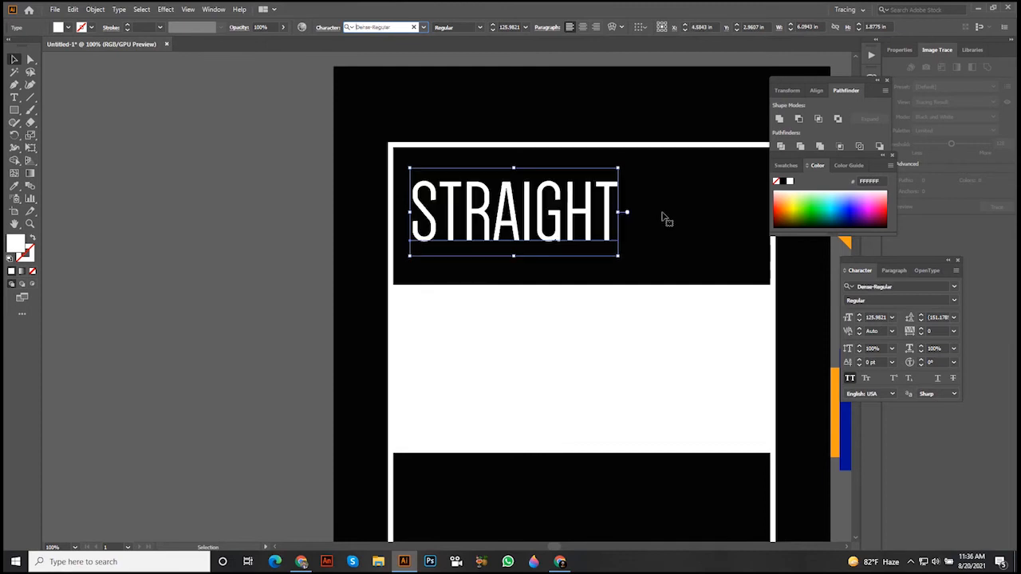
left_click_drag(620, 213, 762, 215)
scroll(659, 205, "down", 1)
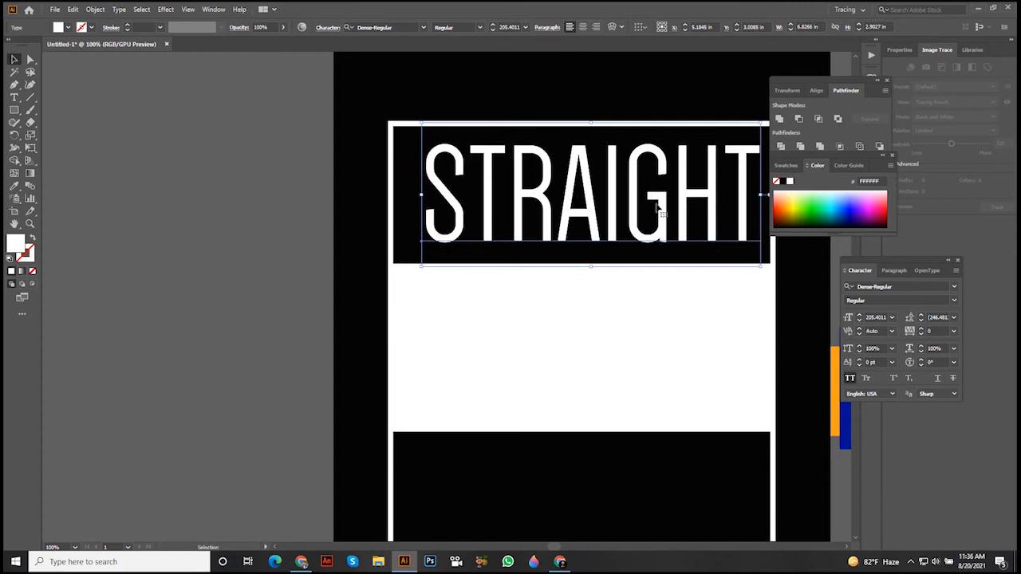
left_click_drag(656, 230, 649, 233)
scroll(641, 223, "down", 3)
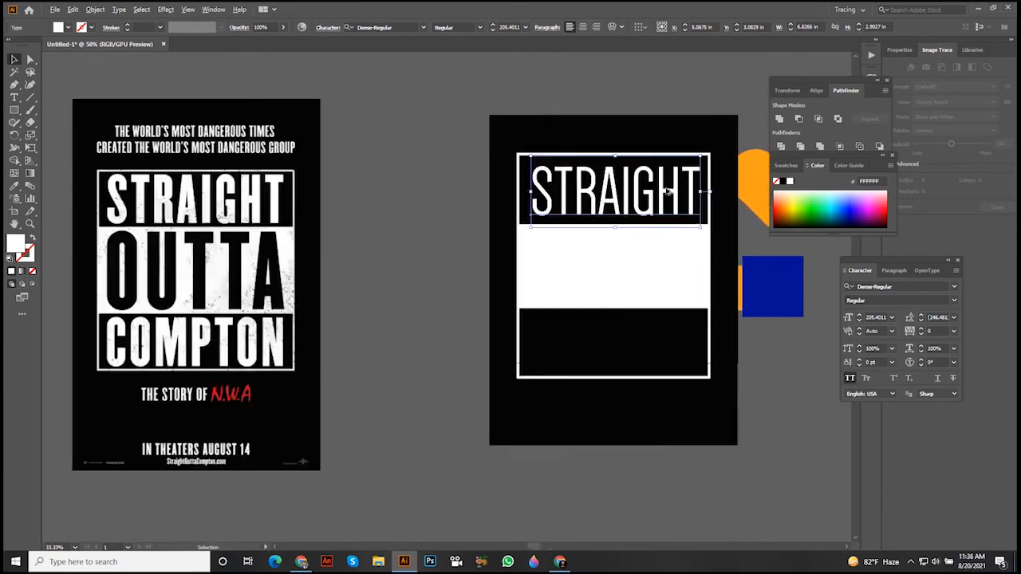
scroll(667, 192, "up", 1)
left_click_drag(603, 206, 640, 183)
scroll(687, 170, "down", 1)
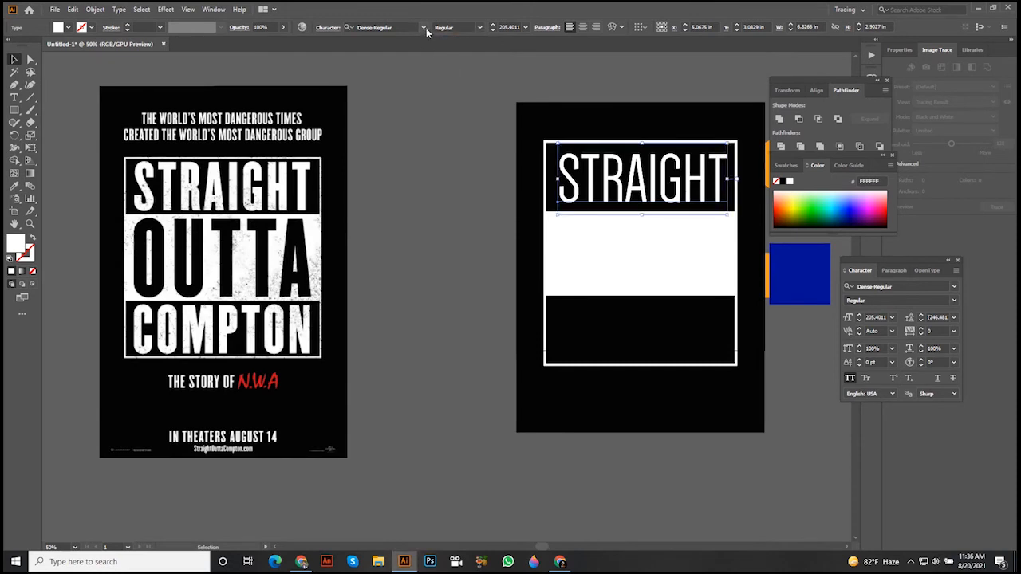
Step: Browse the font list and try Corpulent Caps BRK on the STRAIGHT text
left_click(423, 28)
scroll(503, 234, "up", 5)
scroll(502, 236, "up", 10)
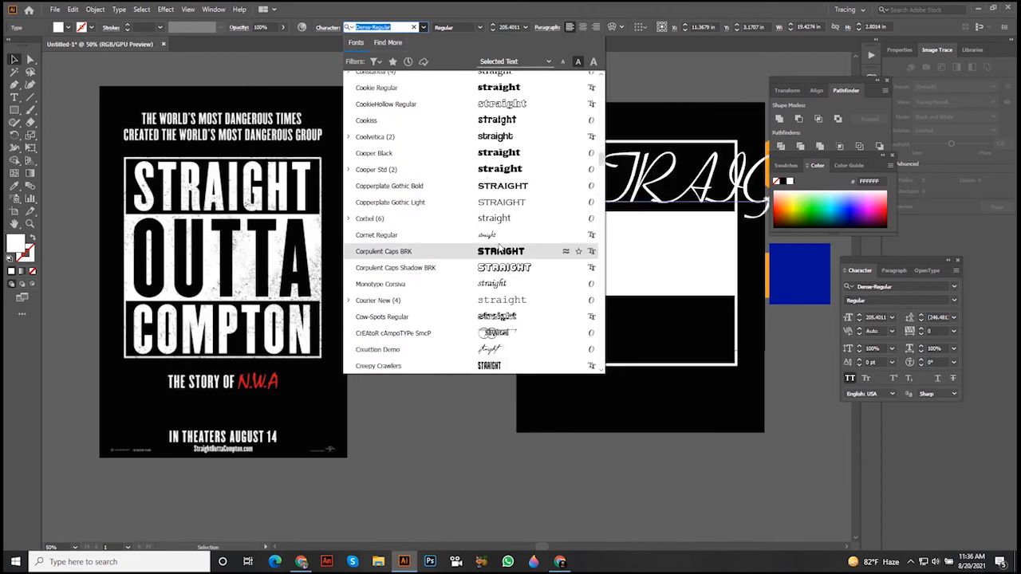
left_click(501, 252)
Step: Set the STRAIGHT text in the Aldivaro Stamp Demo Stamp font
left_click(422, 28)
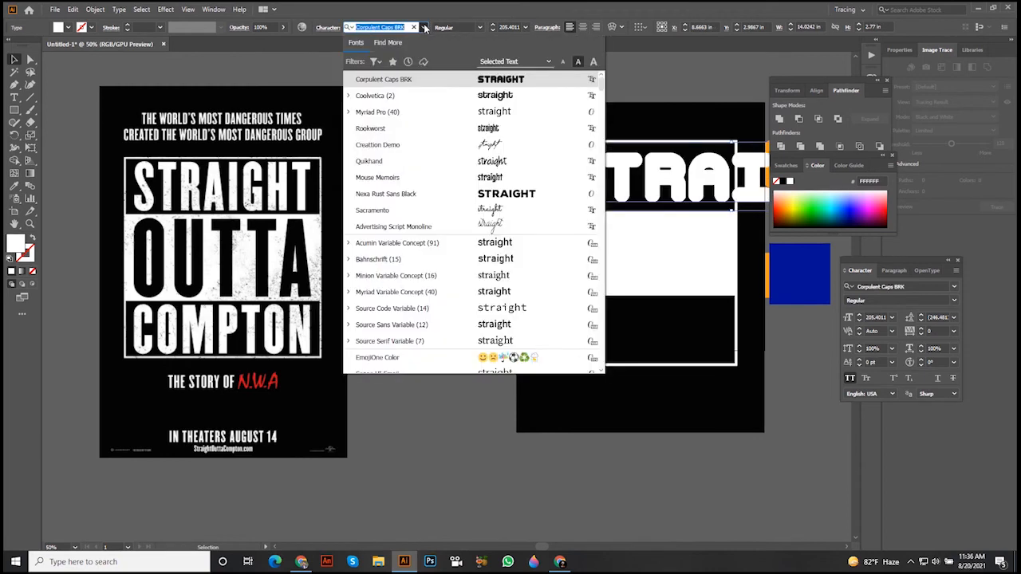
scroll(499, 186, "down", 8)
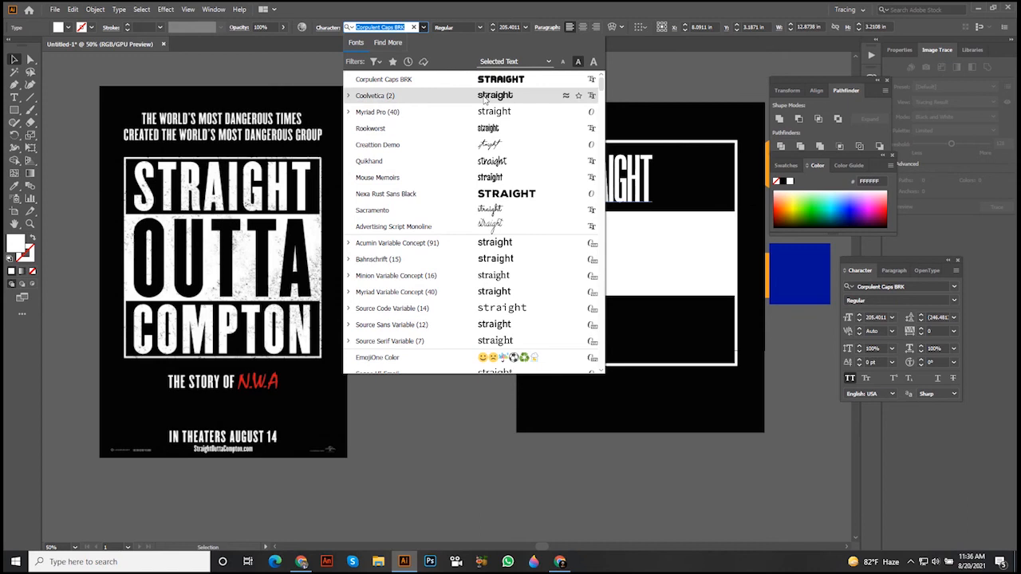
scroll(517, 314, "down", 8)
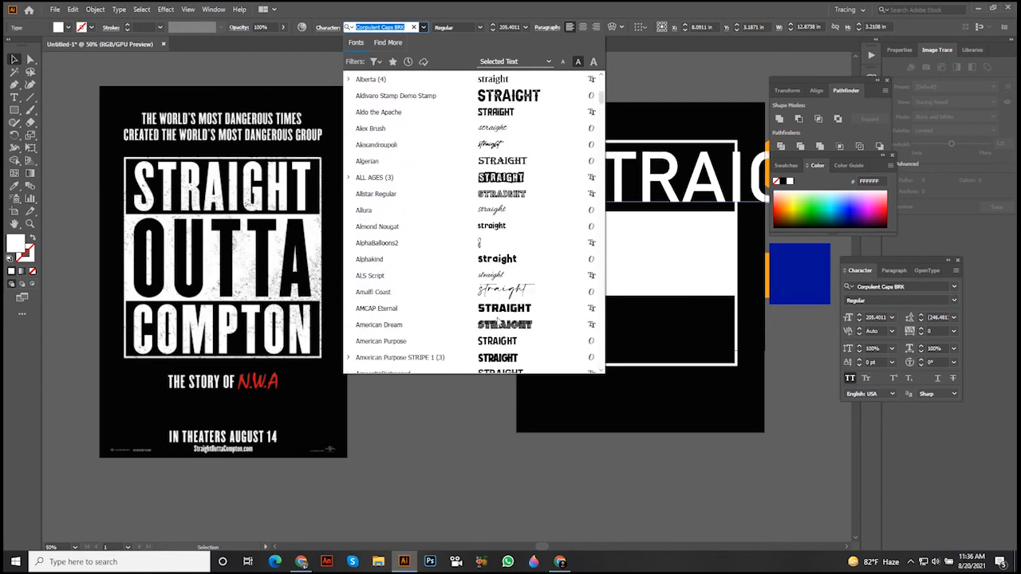
left_click(500, 97)
Step: Scale the STRAIGHT text to about 88 pt so it spans the frame's width, and place it within the upper black section
left_click_drag(615, 162, 489, 223)
left_click_drag(613, 246, 442, 272)
left_click_drag(691, 254, 464, 241)
left_click_drag(431, 243, 399, 221)
key("ctrl+z")
left_click(488, 146)
left_click(274, 260)
mouse_move(582, 210)
left_mouse_down()
mouse_move(554, 210)
mouse_move(565, 209)
left_mouse_up()
left_click(554, 165)
left_click_drag(554, 164, 662, 181)
Step: Duplicate the STRAIGHT text into the lower black section and change the copy's wording to COMPTON
left_click_drag(633, 237, 633, 390)
left_click(13, 97)
left_click(501, 380)
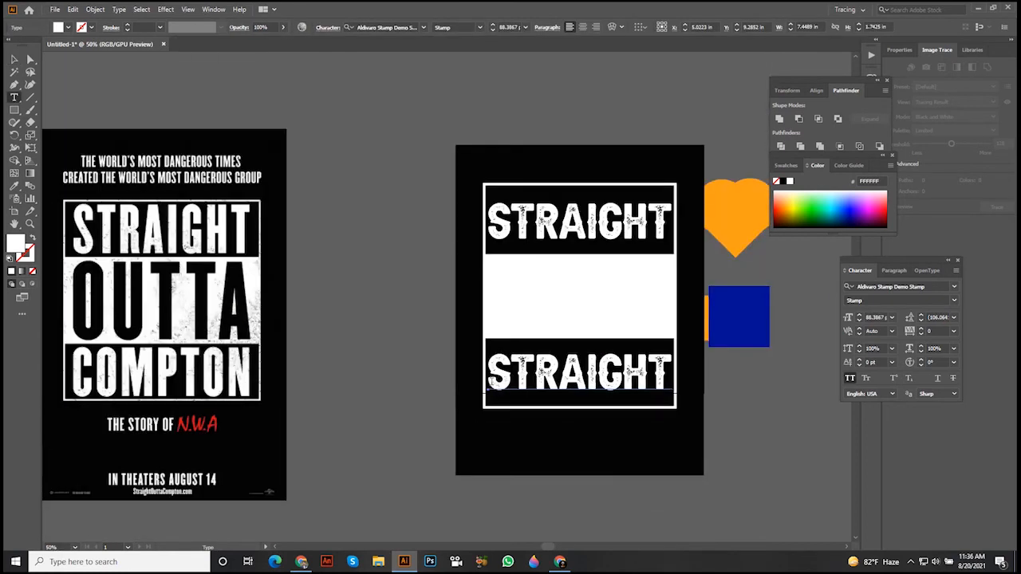
left_click_drag(490, 377, 761, 377)
type("C")
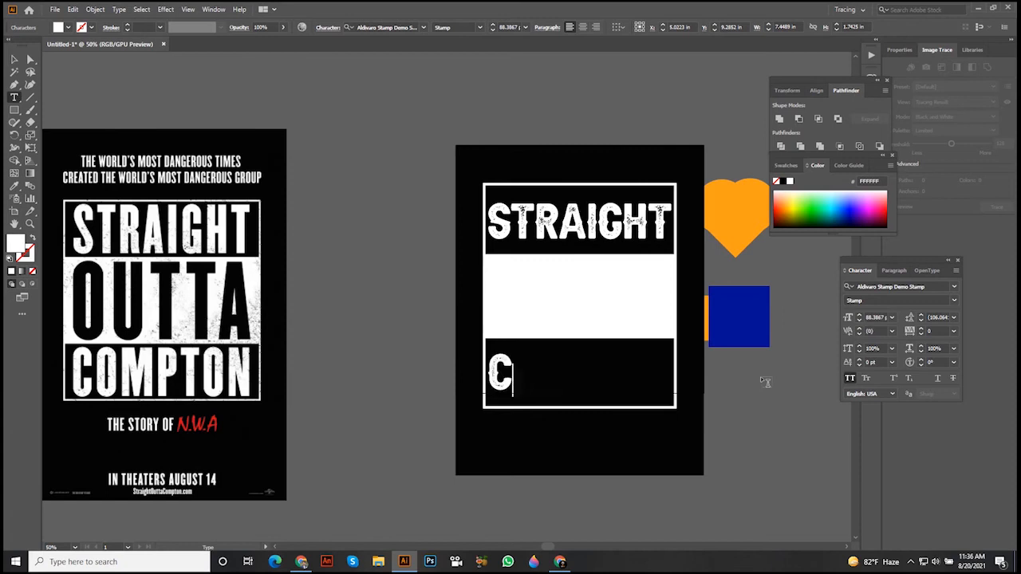
type("OMPTON")
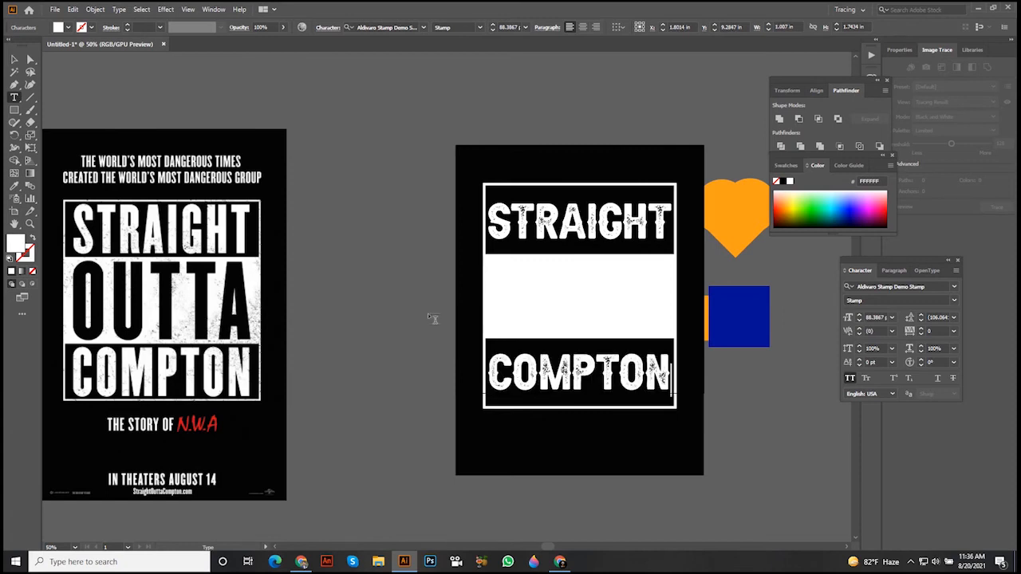
left_click(13, 60)
Step: Create a new text reading OUTTA on the empty canvas between the reference and the poster
left_click(13, 96)
left_click(332, 381)
key("BackSpace")
type("OUTTA")
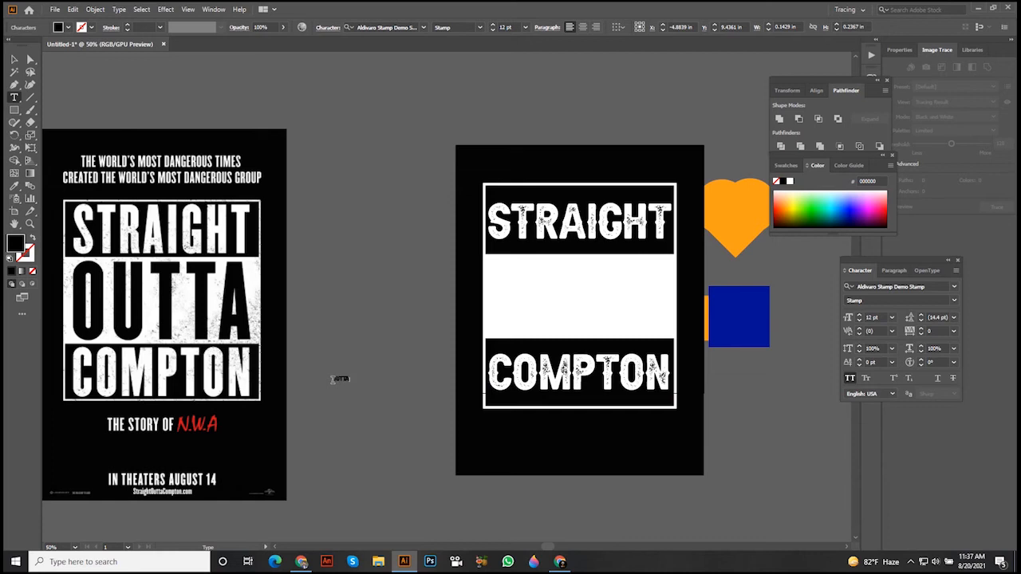
left_click(12, 58)
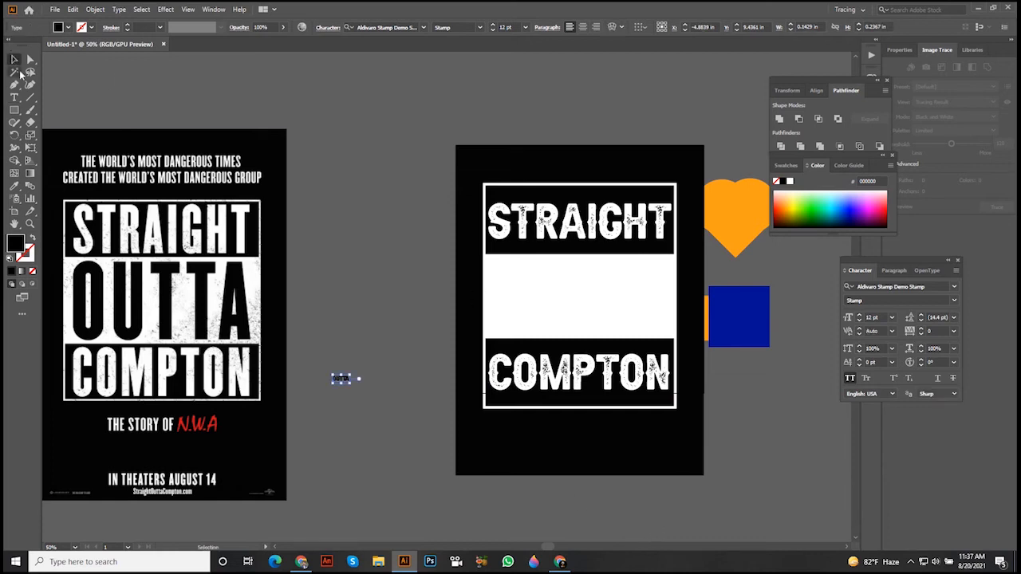
Step: Enlarge the OUTTA text to about 132 pt and place it in the white middle band, spanning the frame's width
left_click_drag(349, 379, 494, 378)
left_click_drag(419, 372, 583, 290)
left_click_drag(677, 297, 677, 297)
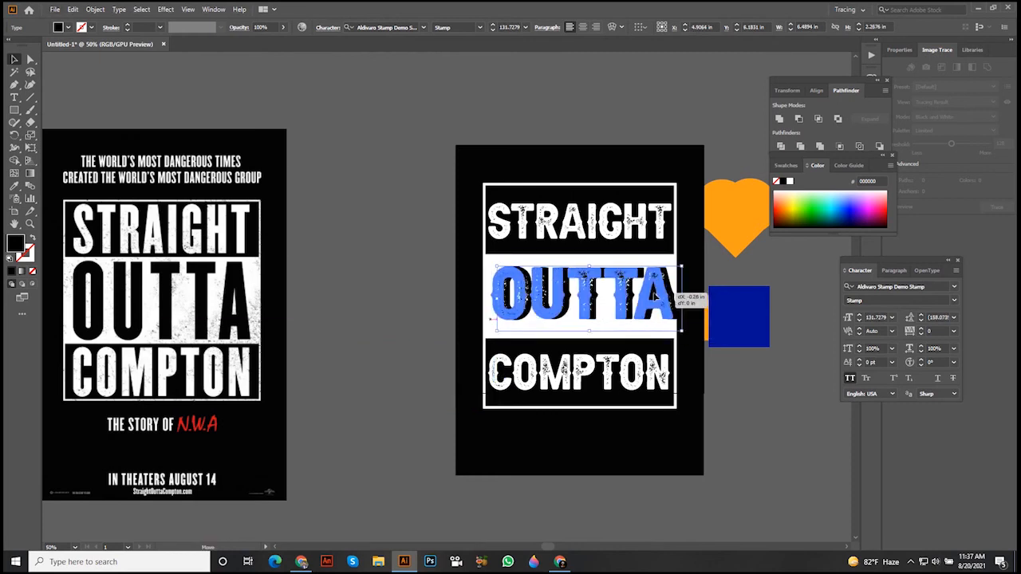
left_click(699, 316)
key("ctrl+plus")
left_click(724, 311)
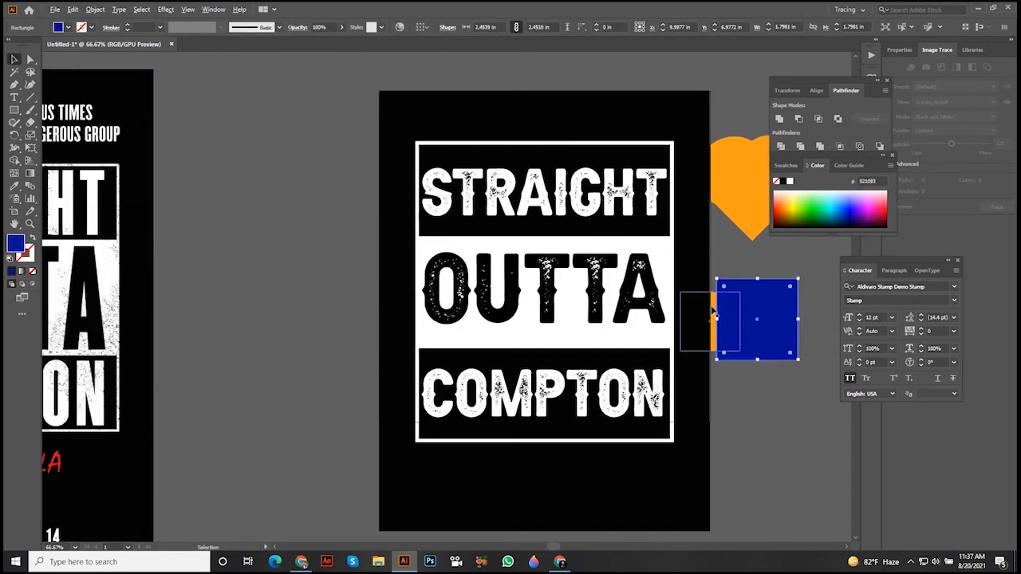
scroll(687, 303, "up", 2)
scroll(592, 401, "down", 2)
left_click_drag(583, 407, 595, 380)
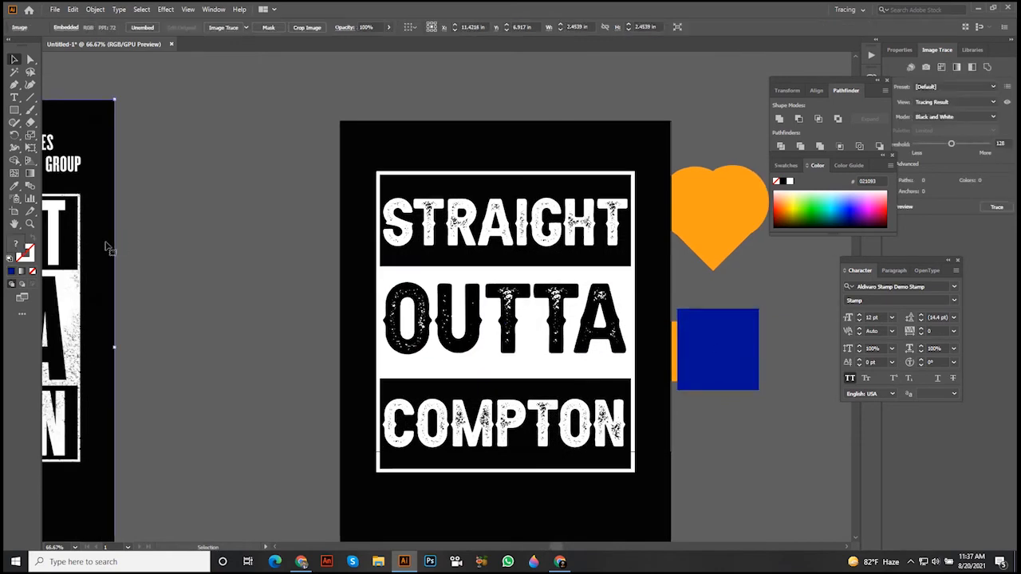
Step: Replace the COMPTON text in the lower black section with NEW YOURS
left_click(435, 419)
scroll(432, 413, "up", 1)
left_click(15, 96)
left_click_drag(384, 415, 719, 418)
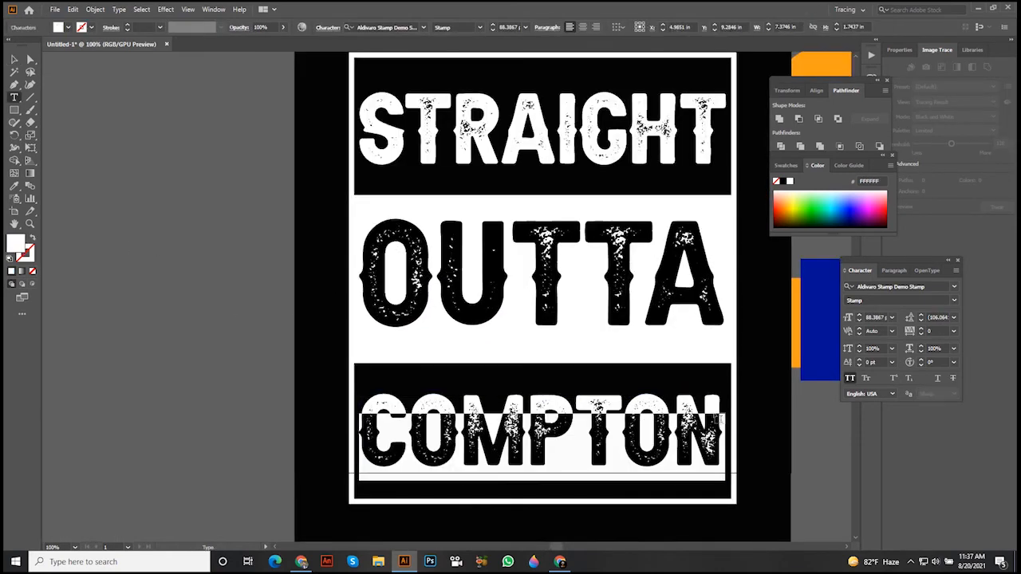
type("NEW ")
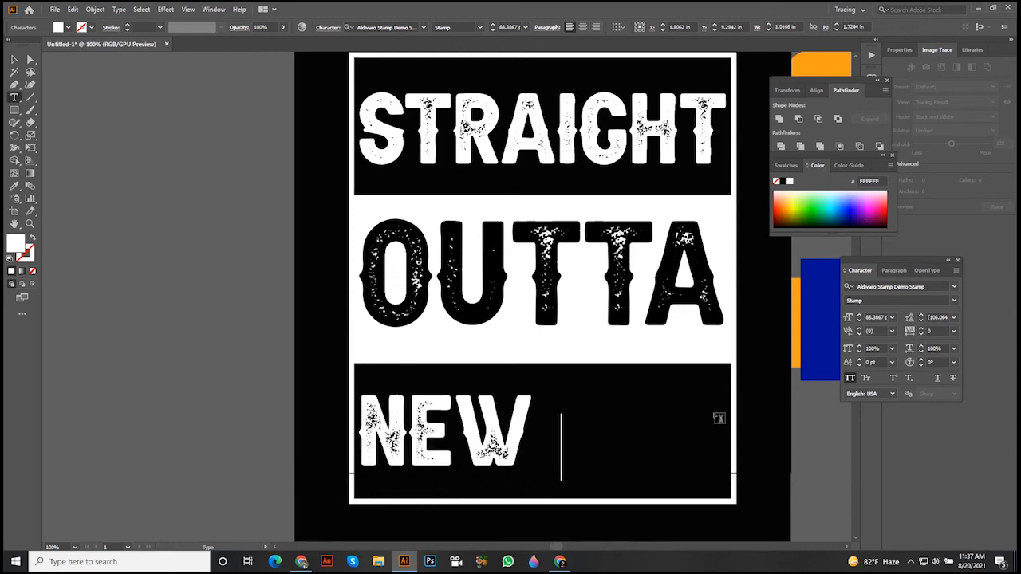
type("YOURS")
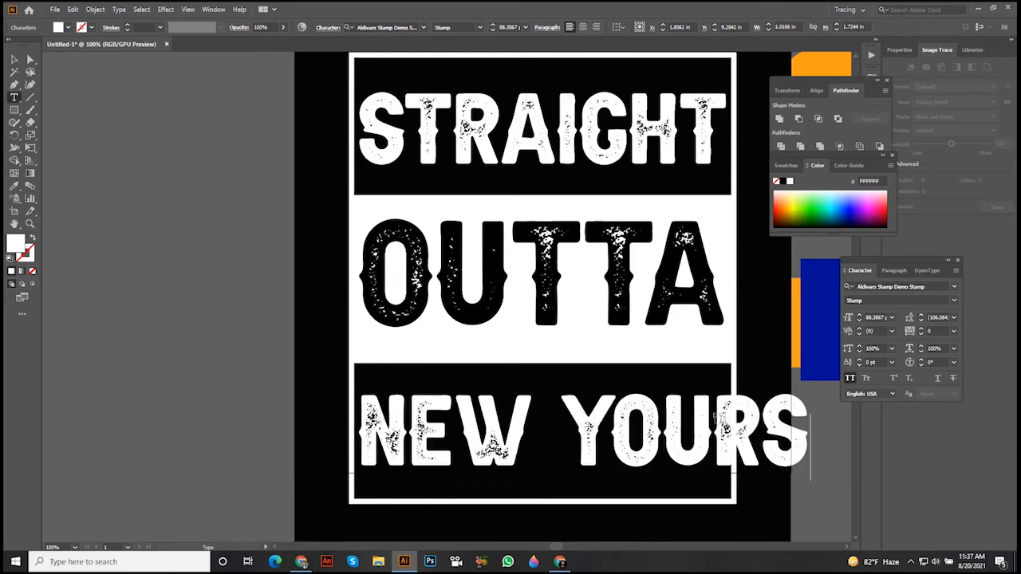
Step: Change the second word of the lower text to CITY so that it reads NEW CITY
key("BackSpace")
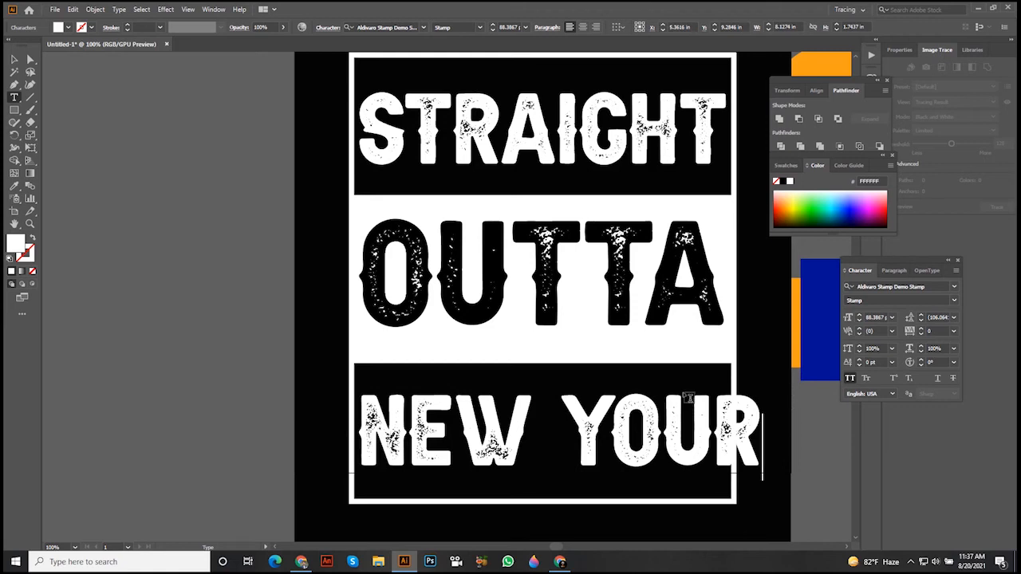
type("D")
key("BackSpace")
key("BackSpace")
key("BackSpace")
key("BackSpace")
key("BackSpace")
type("CITY")
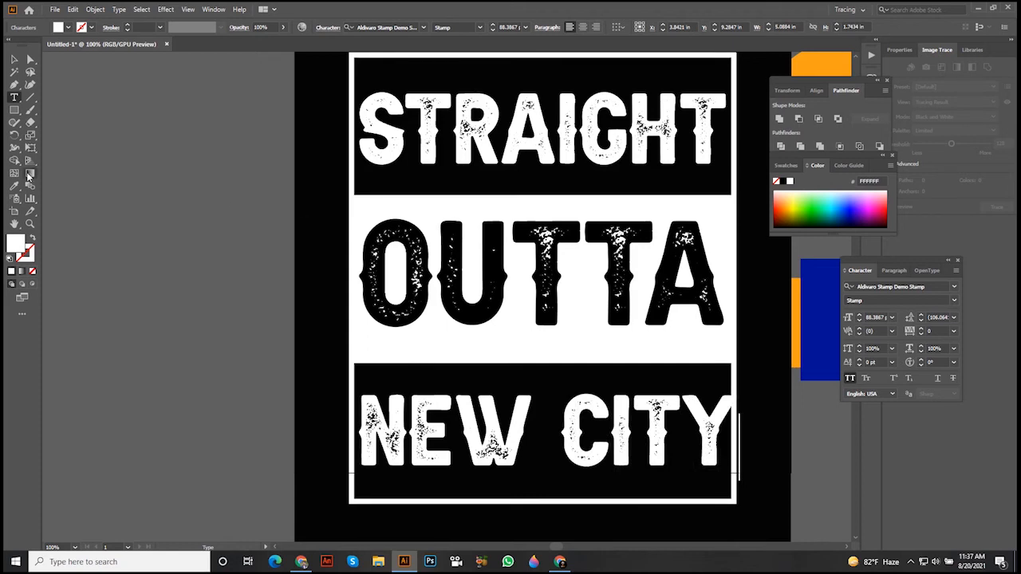
Step: Scale the NEW CITY text down to about 85 pt and adjust its position in the lower black section
left_click(14, 59)
left_click_drag(740, 437, 726, 438)
left_click(771, 426)
left_click_drag(651, 432, 638, 445)
left_click(638, 444)
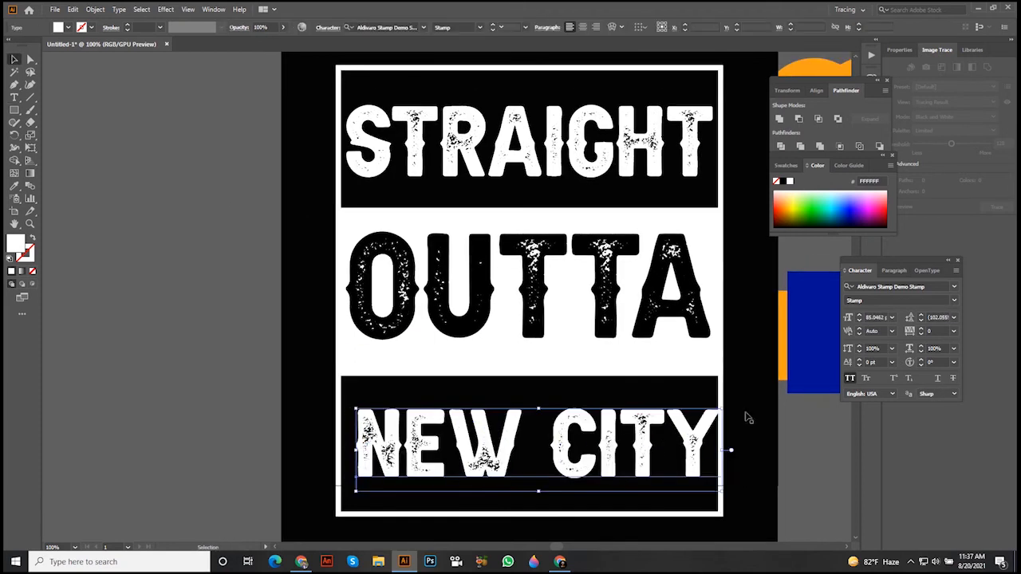
left_click_drag(729, 450, 700, 465)
Step: Bring the white middle band to the front of the stacking order, over the OUTTA text
left_click(578, 229)
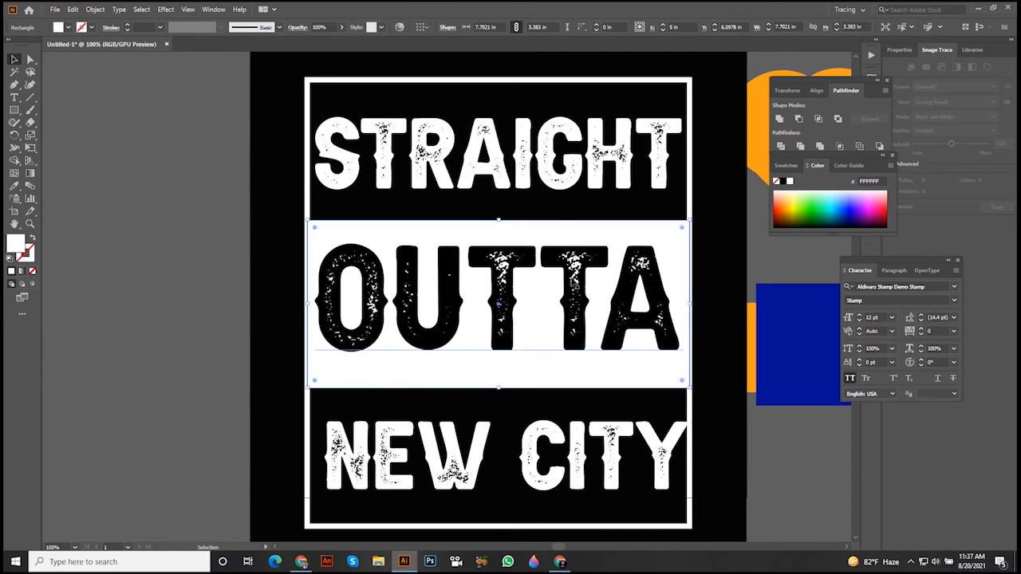
left_click(553, 306)
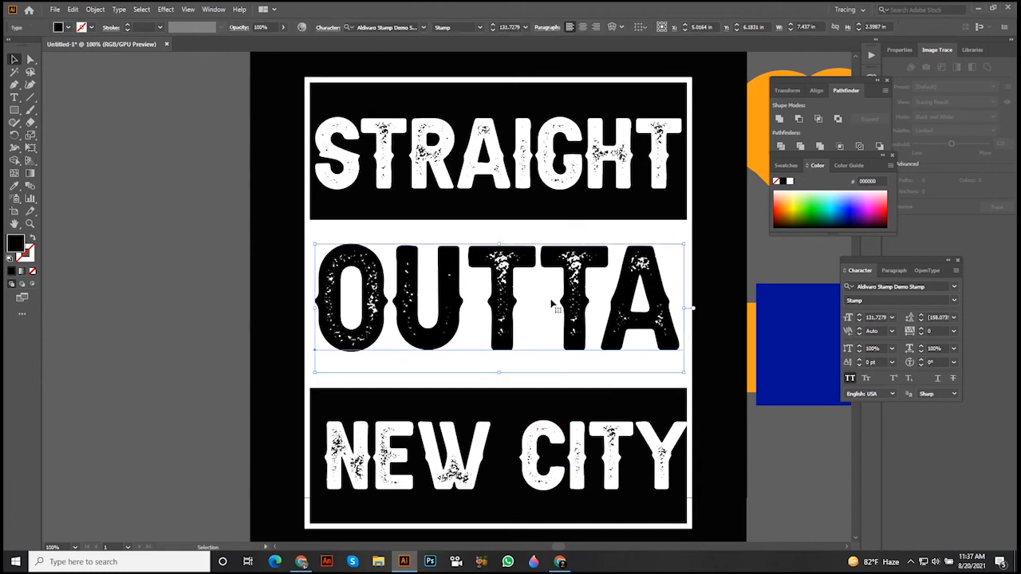
left_click(561, 231)
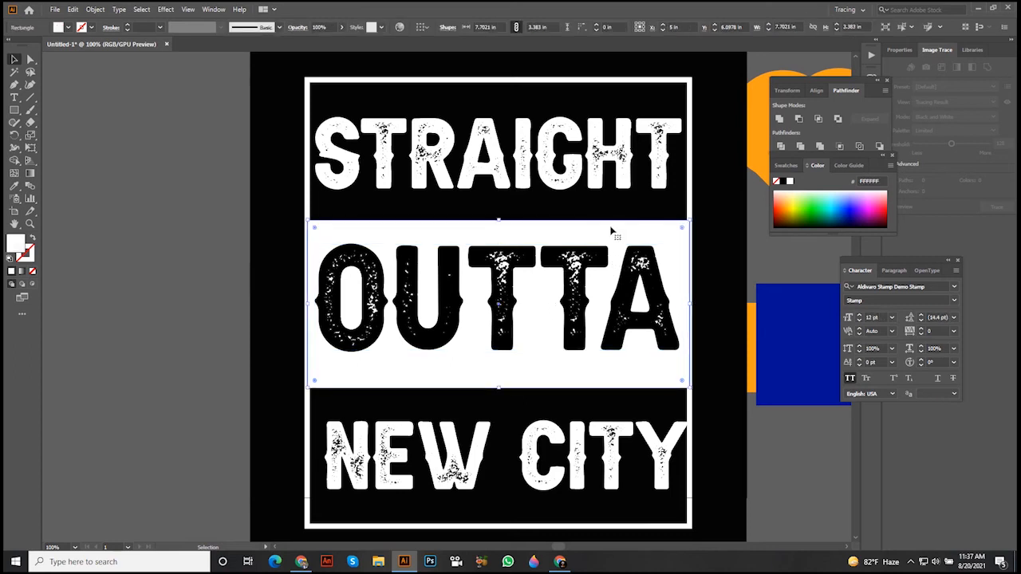
left_click(570, 292)
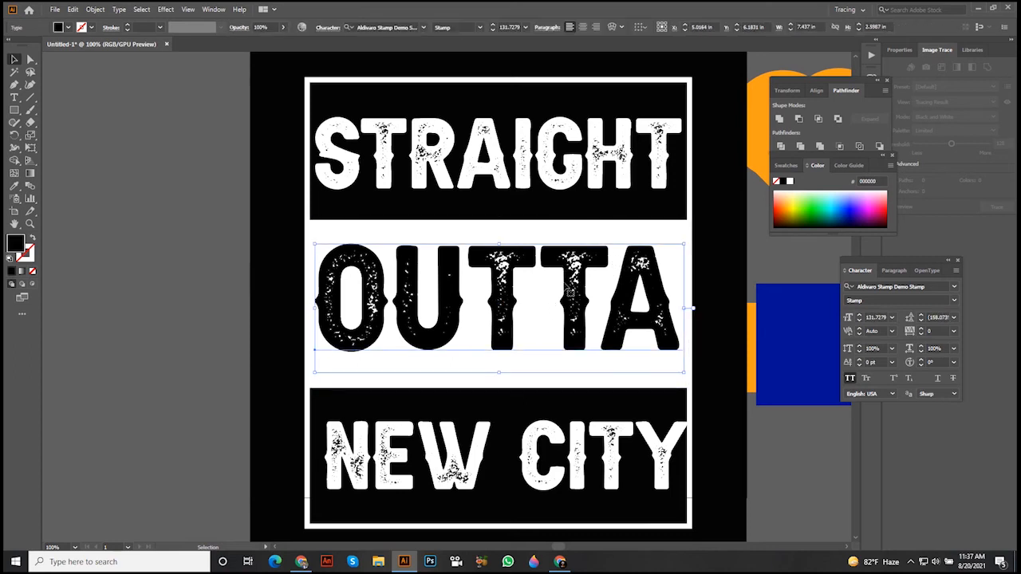
left_click(589, 231)
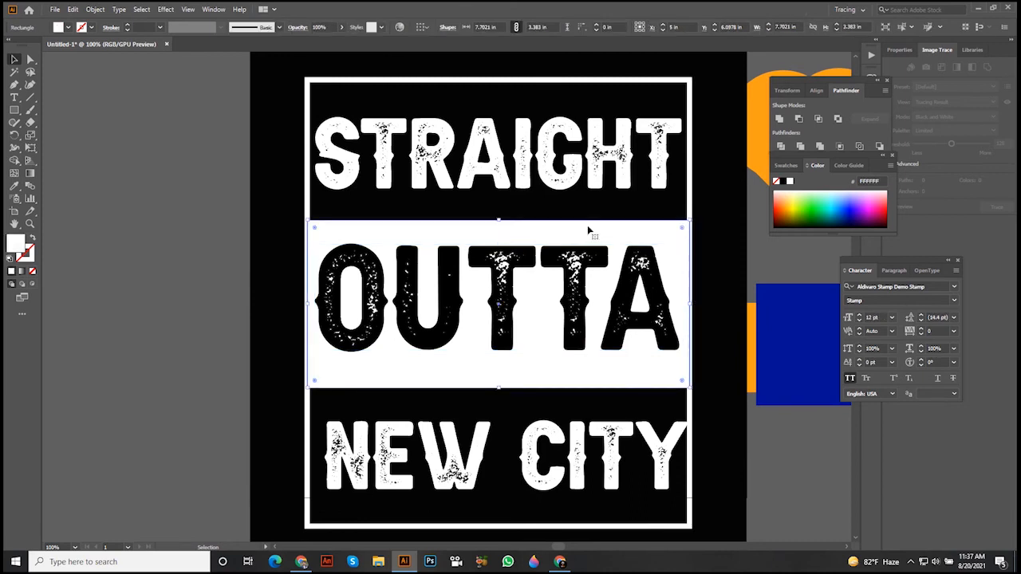
right_click(588, 230)
mouse_move(655, 405)
left_click(747, 404)
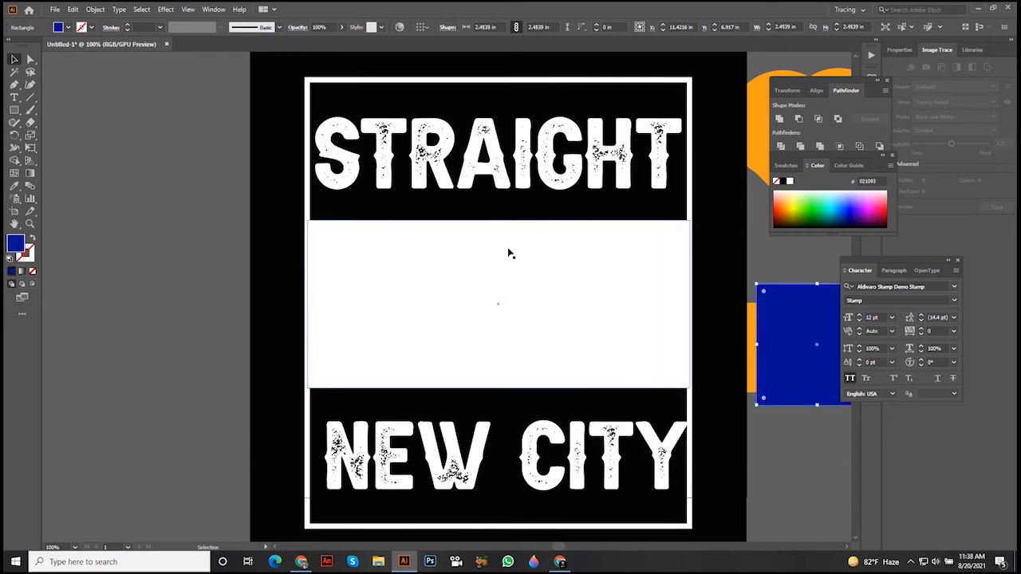
Step: Switch the document to Outline view to expose the objects hidden behind the white band
key("a")
key("v")
key("ctrl+y")
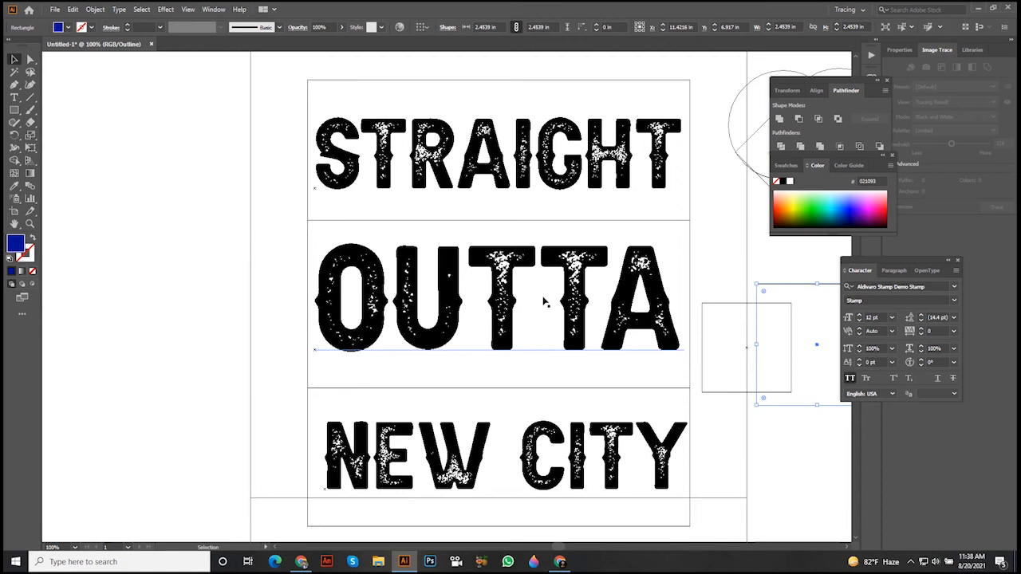
Step: Paint a short curved Paintbrush stroke on the empty canvas beside the poster, and undo it
left_click(29, 114)
mouse_move(91, 189)
left_mouse_down()
mouse_move(83, 205)
mouse_move(120, 213)
left_mouse_up()
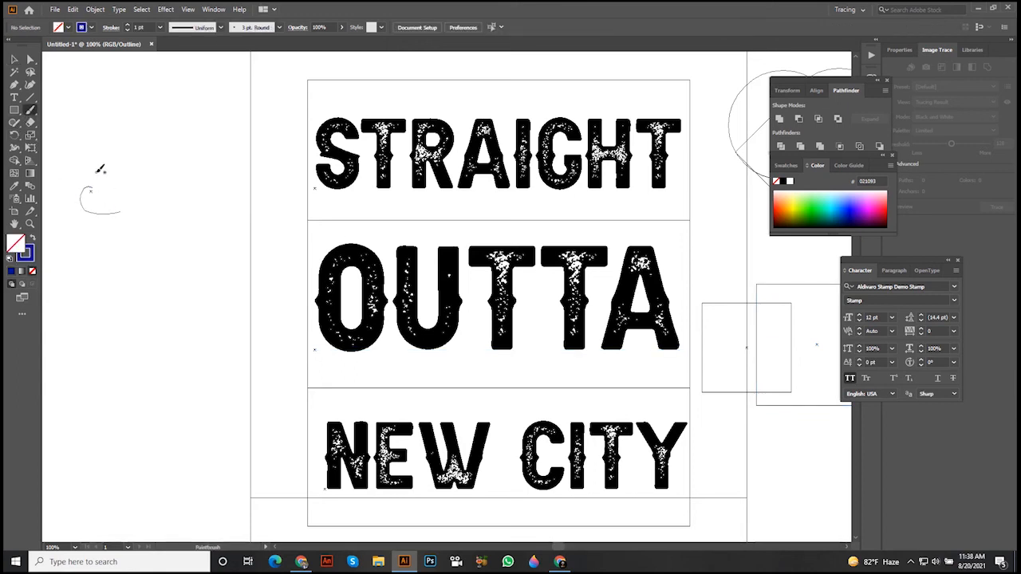
key("ctrl+z")
left_click(14, 59)
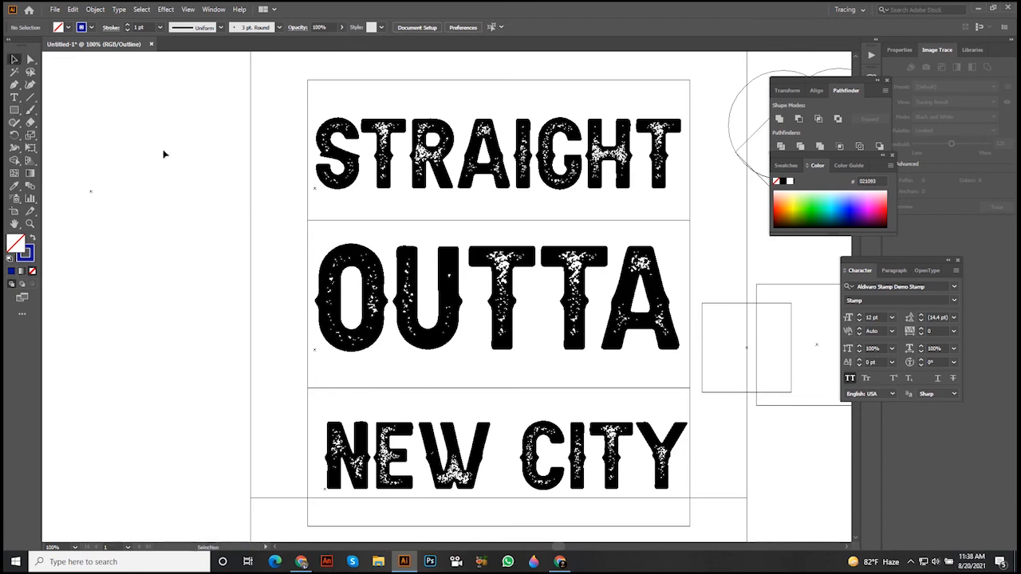
Step: Select the OUTTA text in the outline and bring it to the front of the stacking order
left_click(472, 311)
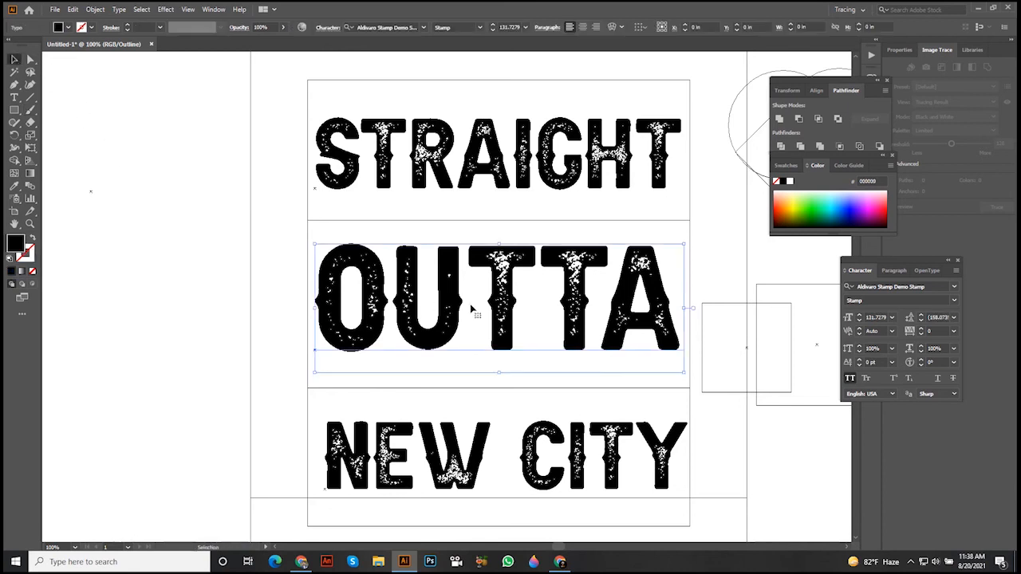
right_click(472, 308)
mouse_move(500, 471)
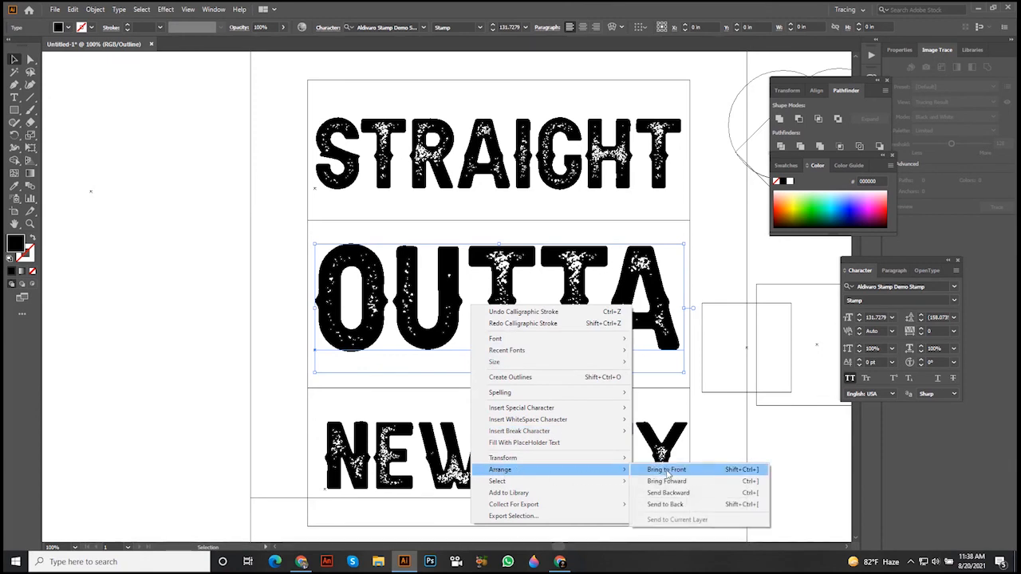
left_click(667, 471)
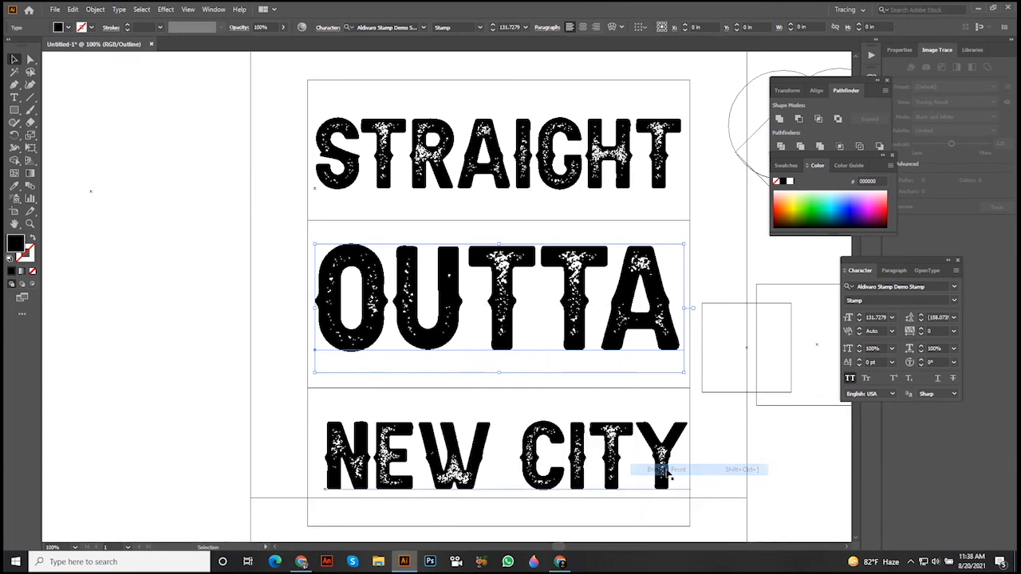
Step: Switch the document from Outline view back to the normal full-colour preview
key("a")
key("ctrl+y")
key("v")
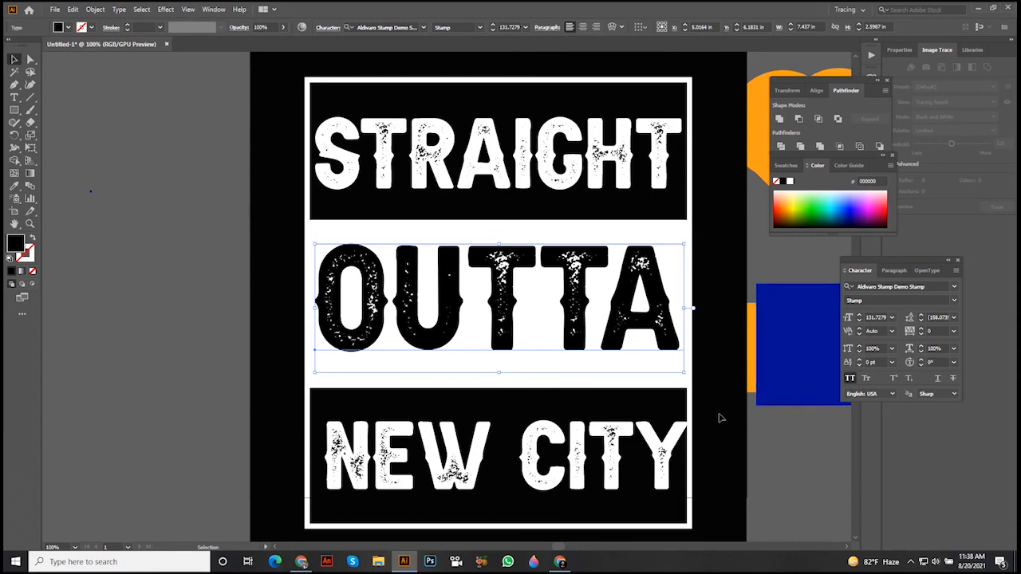
left_click_drag(720, 413, 736, 397)
left_click_drag(808, 287, 718, 363)
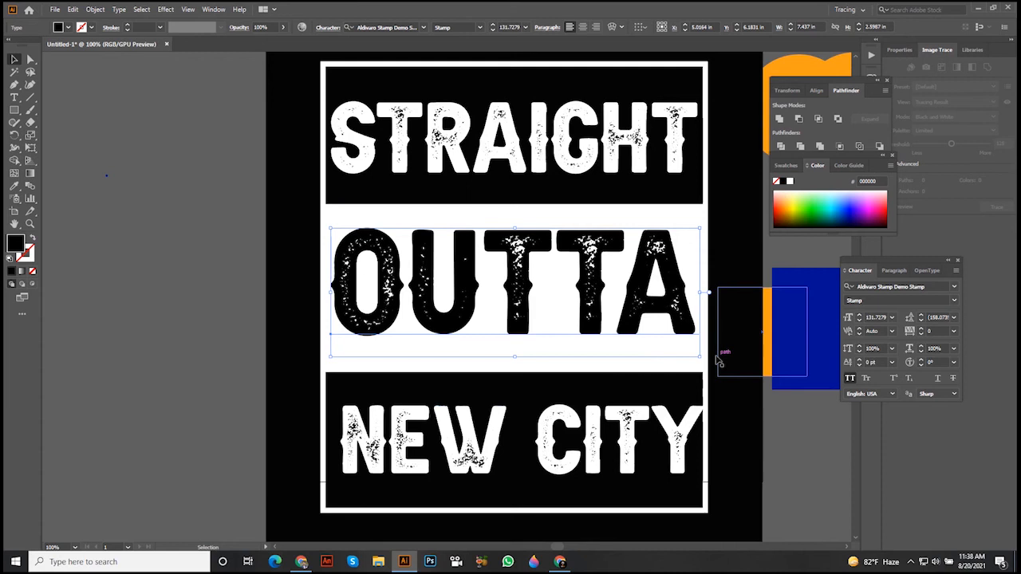
left_click_drag(718, 363, 719, 359)
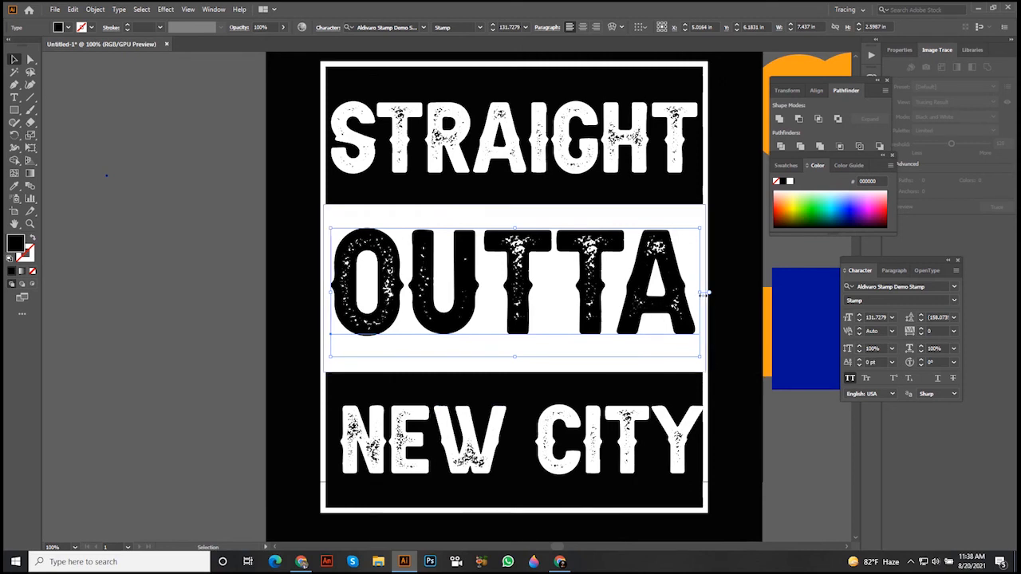
Step: Add the text CNTRL +Y on the empty canvas beside the poster and enlarge it to about 66 pt
left_click_drag(382, 270, 572, 306)
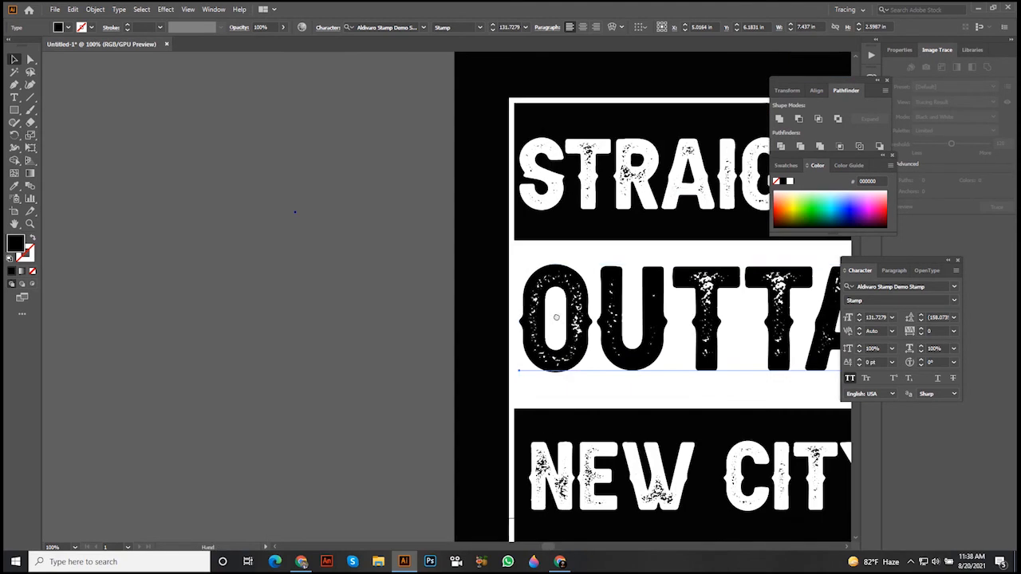
left_click(13, 96)
left_click(202, 405)
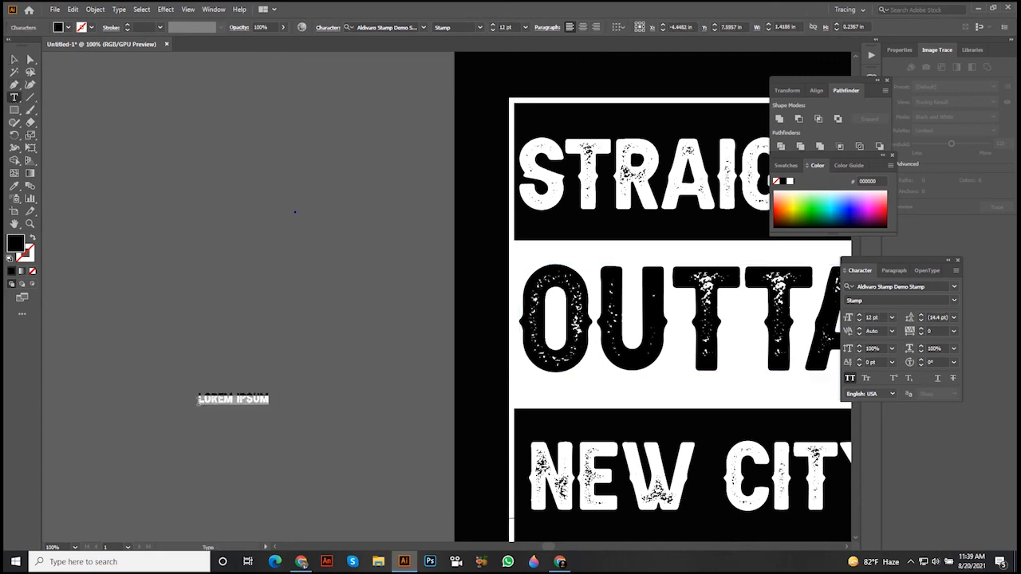
type("CNTRL +Y")
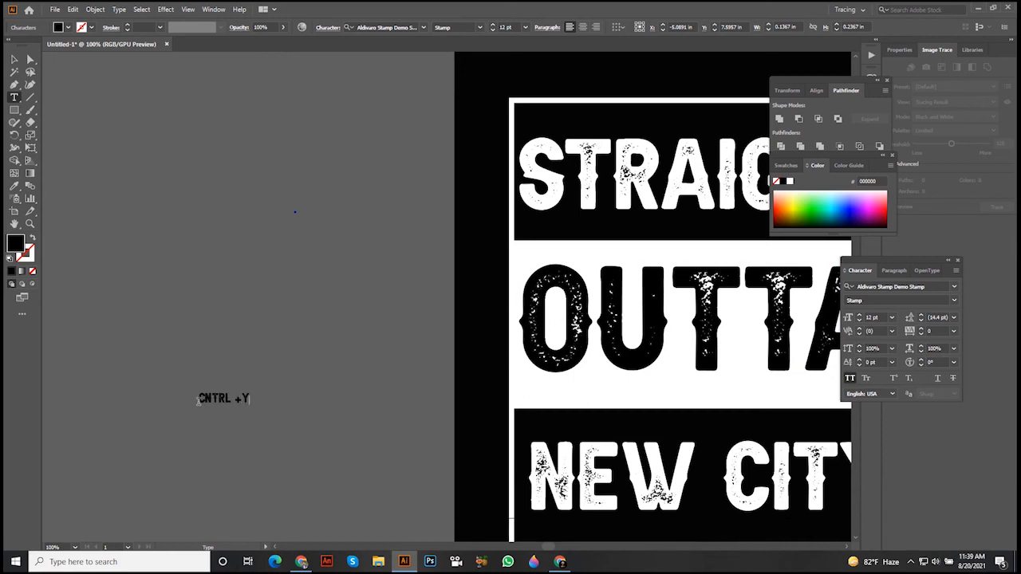
left_click(13, 59)
left_click_drag(258, 398, 479, 399)
left_click_drag(397, 408, 349, 339)
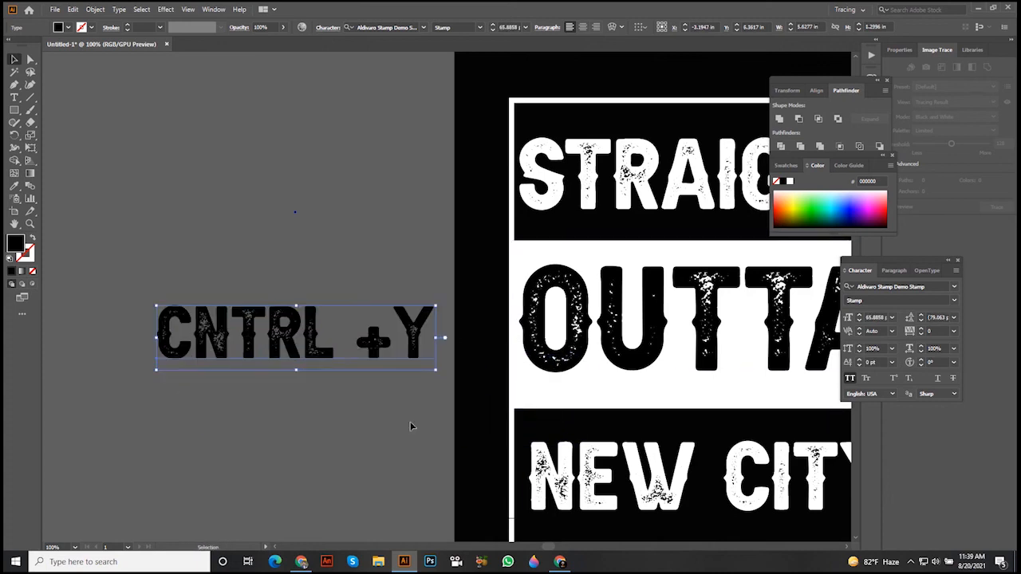
left_click(410, 422)
Step: Paint a rough loop around the CNTRL +Y text with the Paintbrush tool
left_click(14, 109)
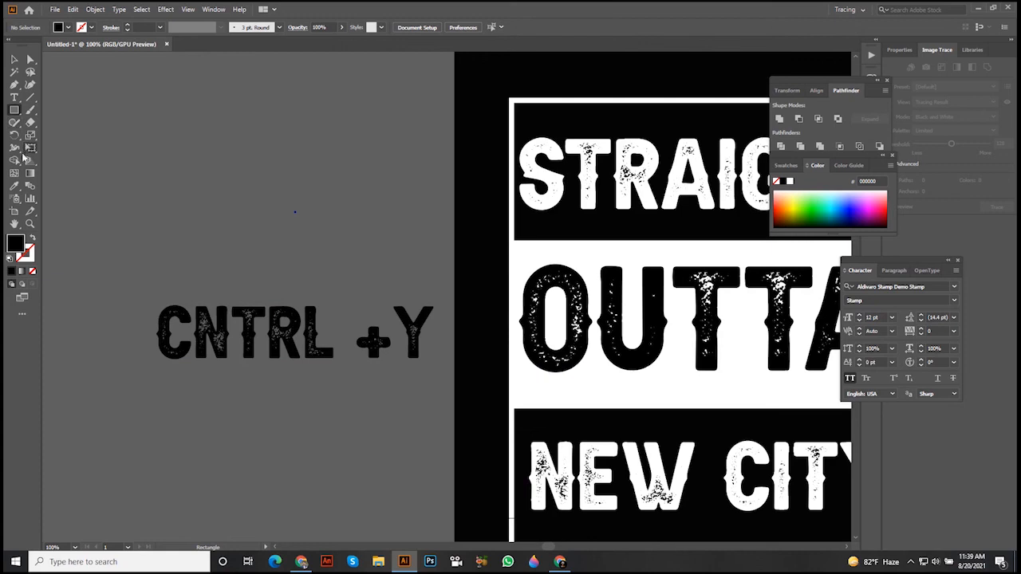
left_click(30, 109)
mouse_move(151, 276)
left_mouse_down()
mouse_move(412, 296)
mouse_move(136, 281)
mouse_move(279, 291)
left_mouse_up()
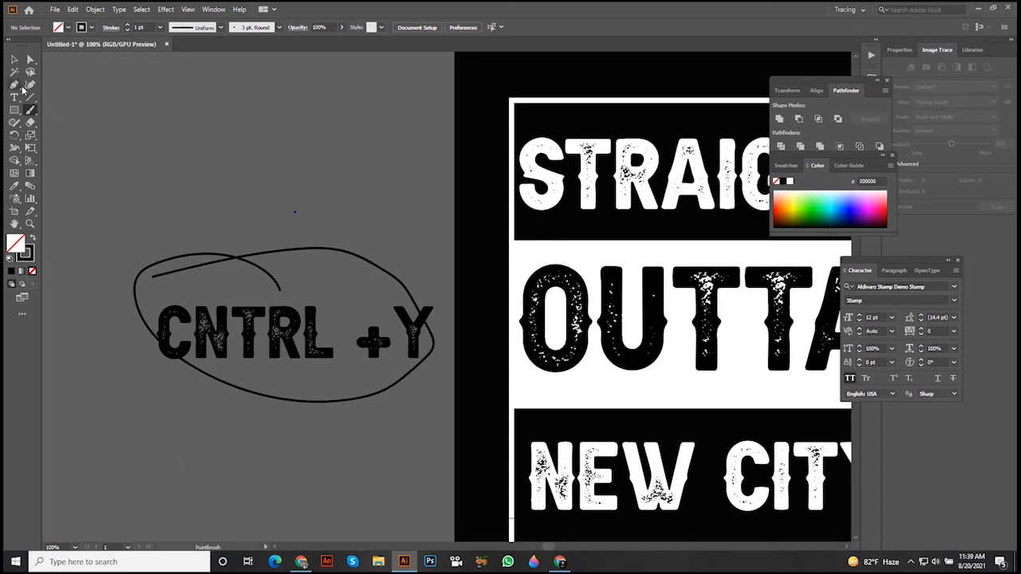
left_click(14, 60)
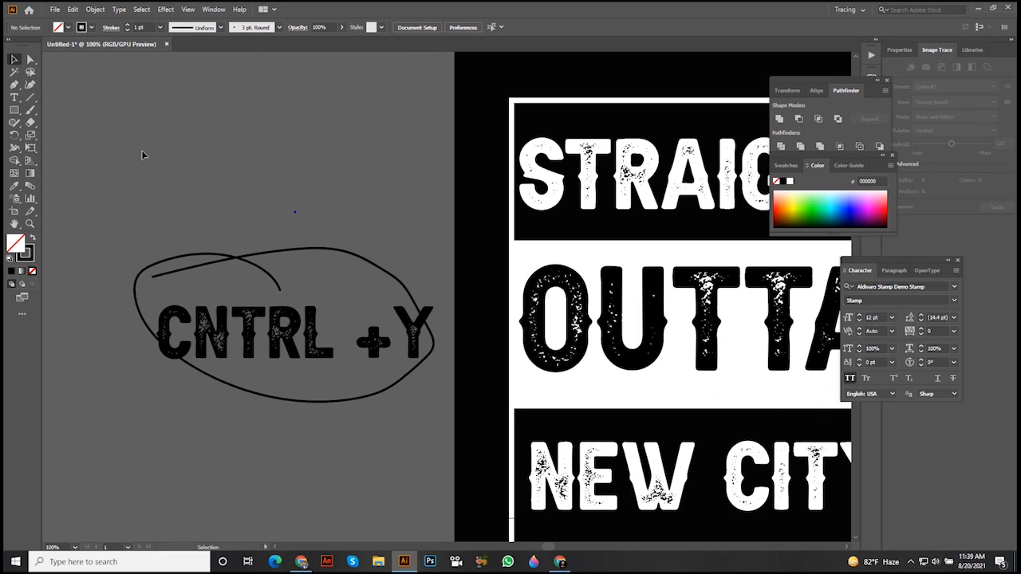
Step: Move the orange heart and three circles onto the black area of the artboard below the poster frame
key("ctrl+0")
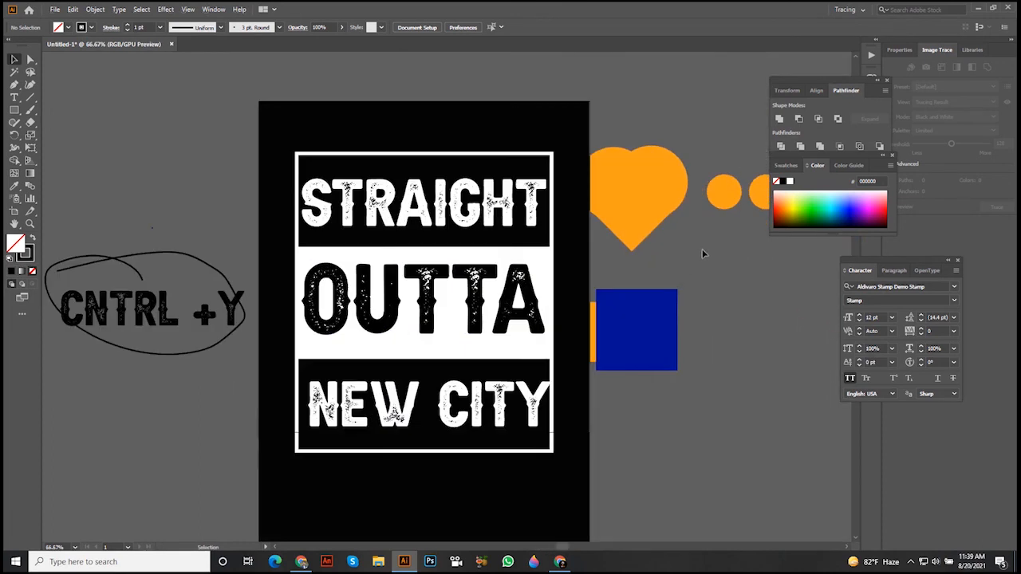
scroll(702, 254, "right", 5)
left_click_drag(502, 235, 580, 333)
left_click_drag(579, 333, 645, 388)
left_click_drag(439, 62, 205, 412)
left_click_drag(362, 305, 497, 360)
scroll(497, 361, "down", 3)
scroll(697, 382, "right", 5)
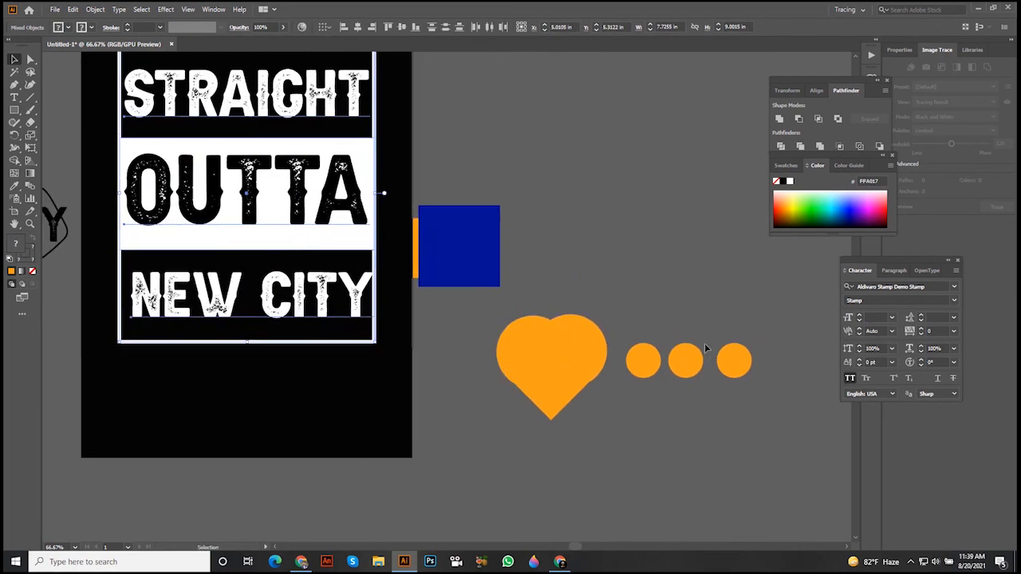
left_click_drag(542, 327, 559, 359)
key("ctrl+z")
left_click_drag(559, 363, 264, 384)
left_click_drag(481, 396, 722, 409)
left_click_drag(625, 397, 572, 403)
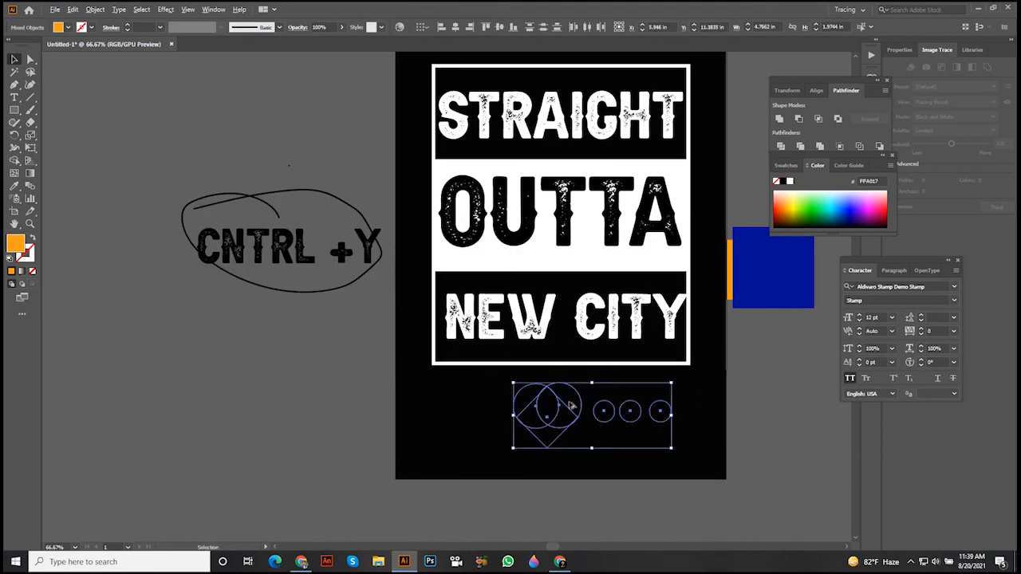
Step: Bring the orange heart and circles to the front of the stacking order and shift the circles closer to the heart
right_click(587, 411)
mouse_move(631, 356)
left_click(722, 356)
scroll(721, 399, "up", 2)
left_click_drag(725, 388, 545, 415)
scroll(754, 375, "down", 2)
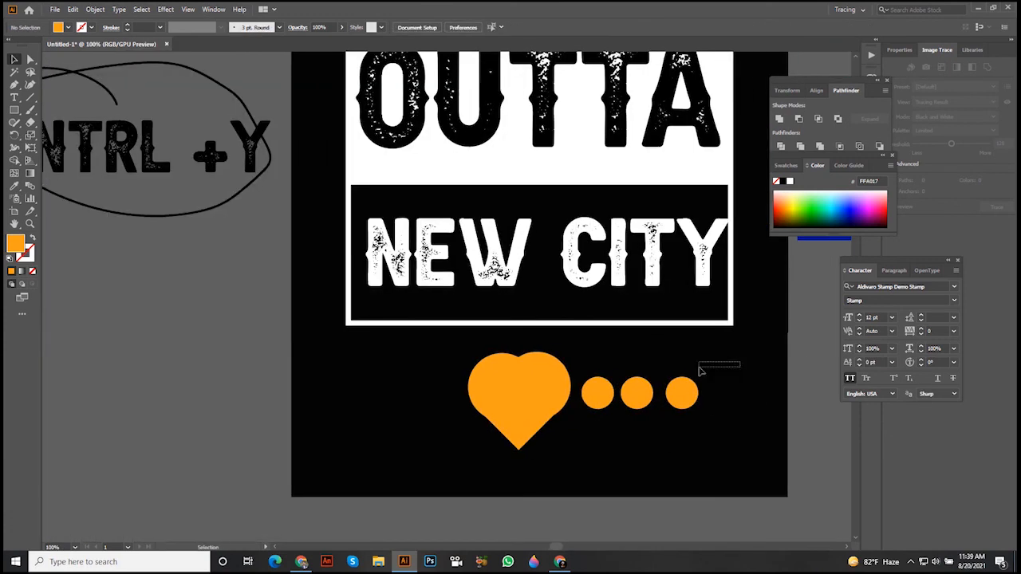
Step: Select the heart together with the three circles and reflect them across the vertical axis
left_click(519, 394, "shift")
scroll(519, 394, "up", 2)
scroll(545, 299, "up", 2)
left_click_drag(590, 316, 526, 304)
scroll(527, 304, "down", 1)
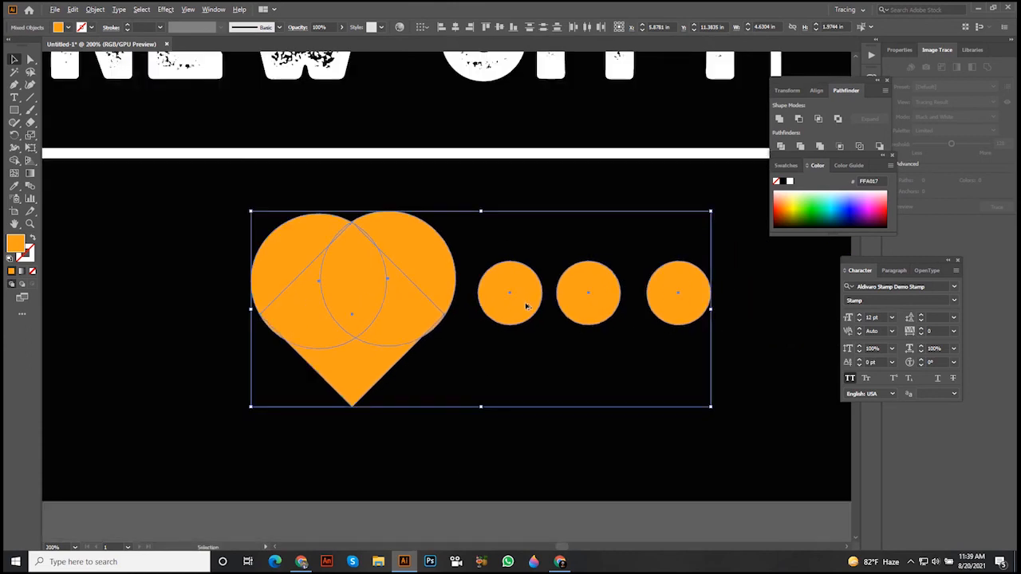
right_click(586, 318)
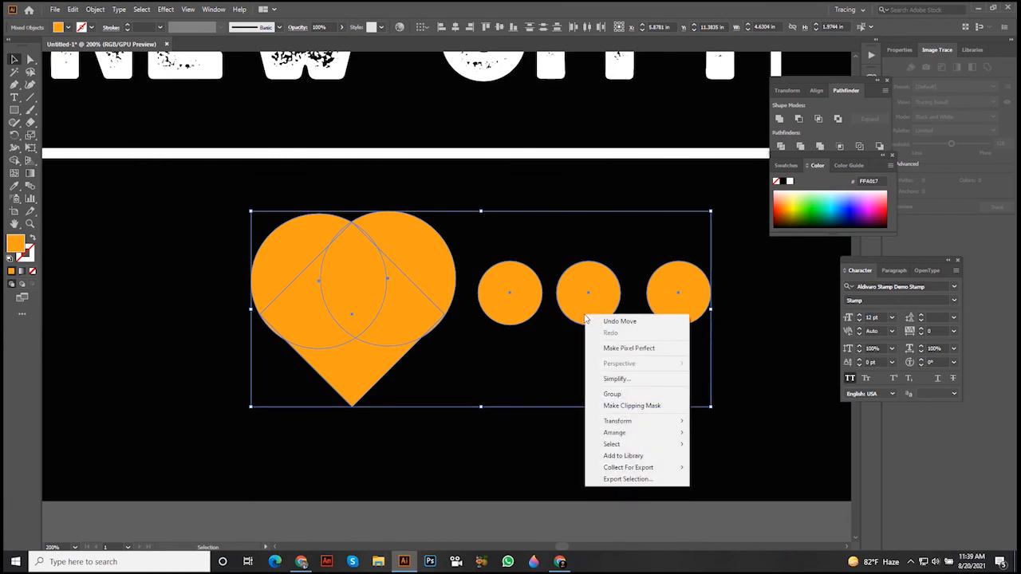
mouse_move(632, 426)
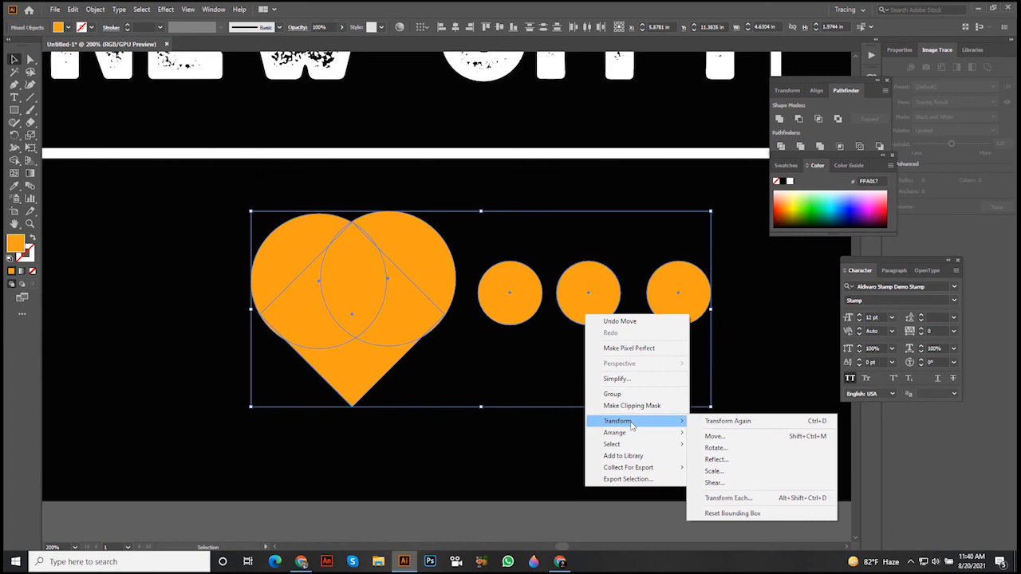
left_click(413, 435)
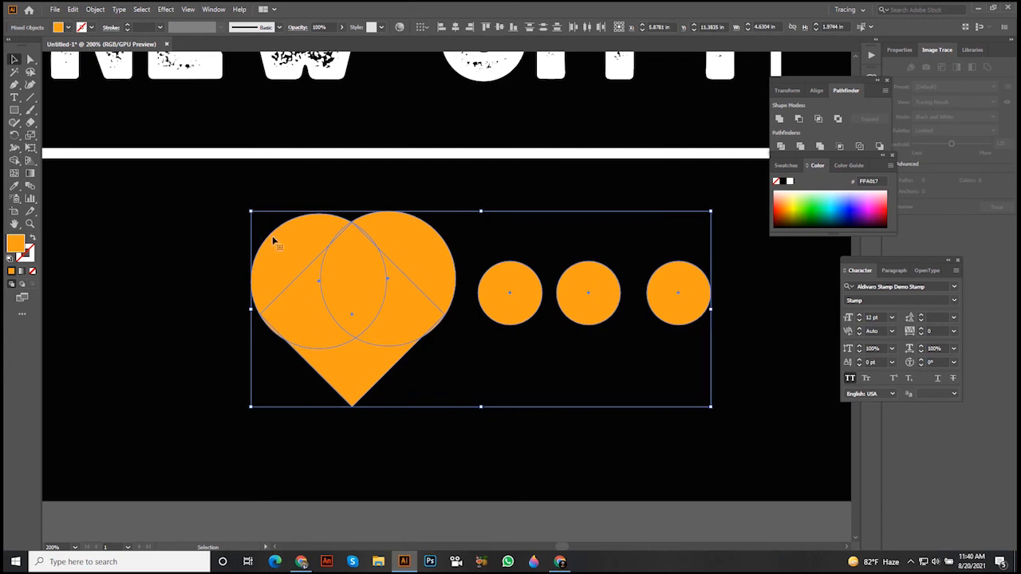
right_click(362, 288)
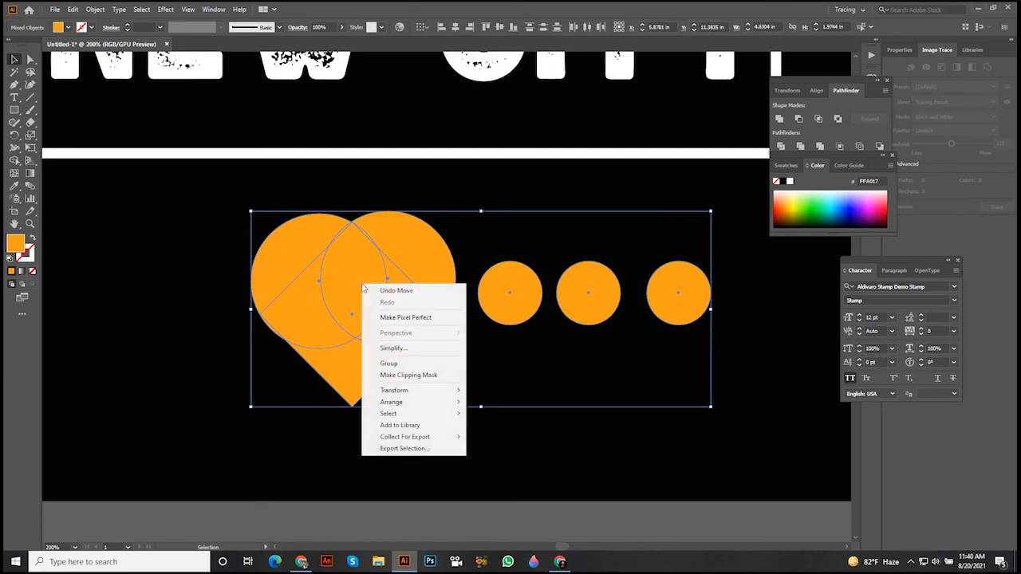
mouse_move(398, 393)
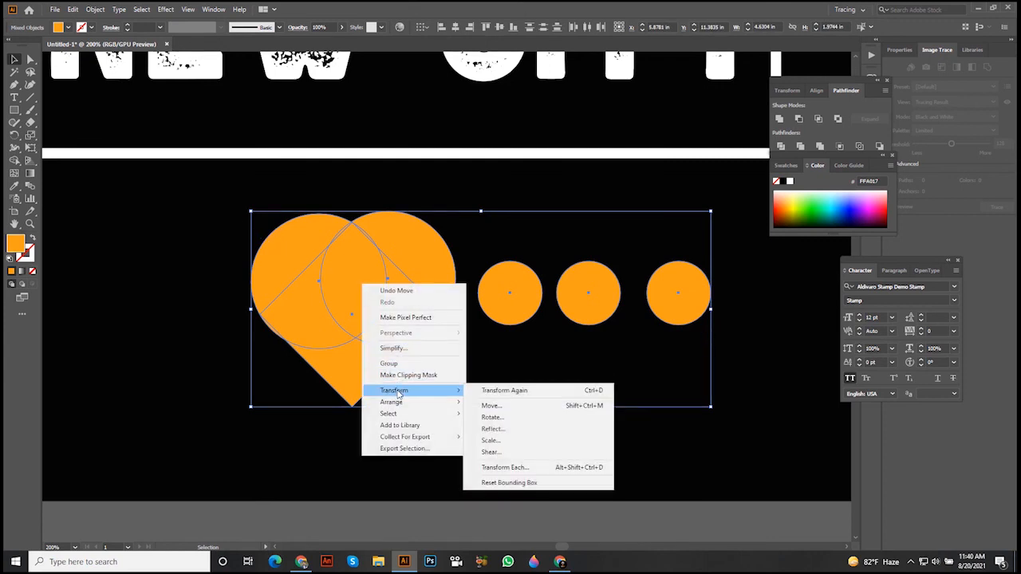
left_click(492, 430)
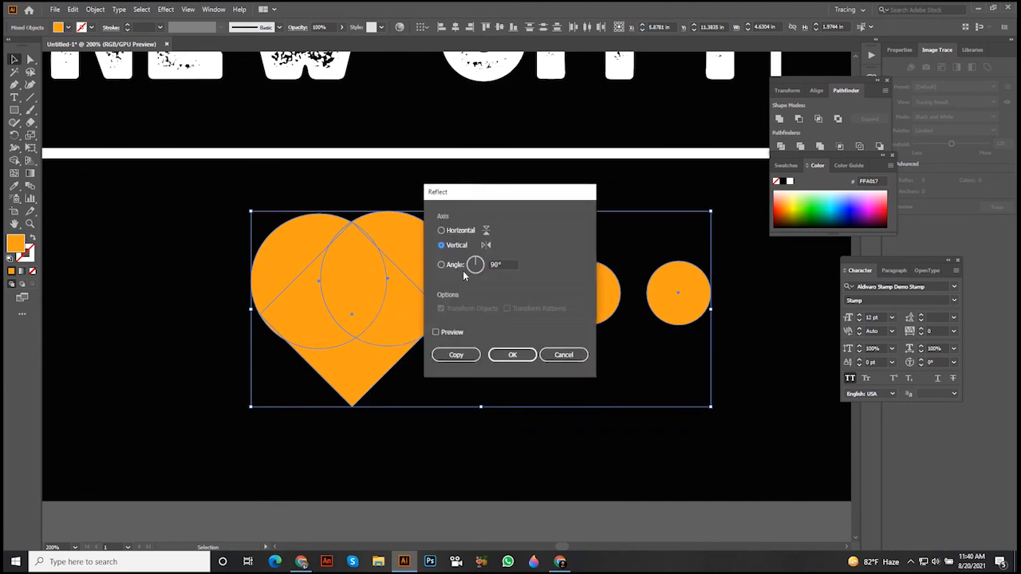
left_click(511, 355)
Step: Reflect the selected heart and circles across the horizontal axis to turn them upside down
right_click(515, 327)
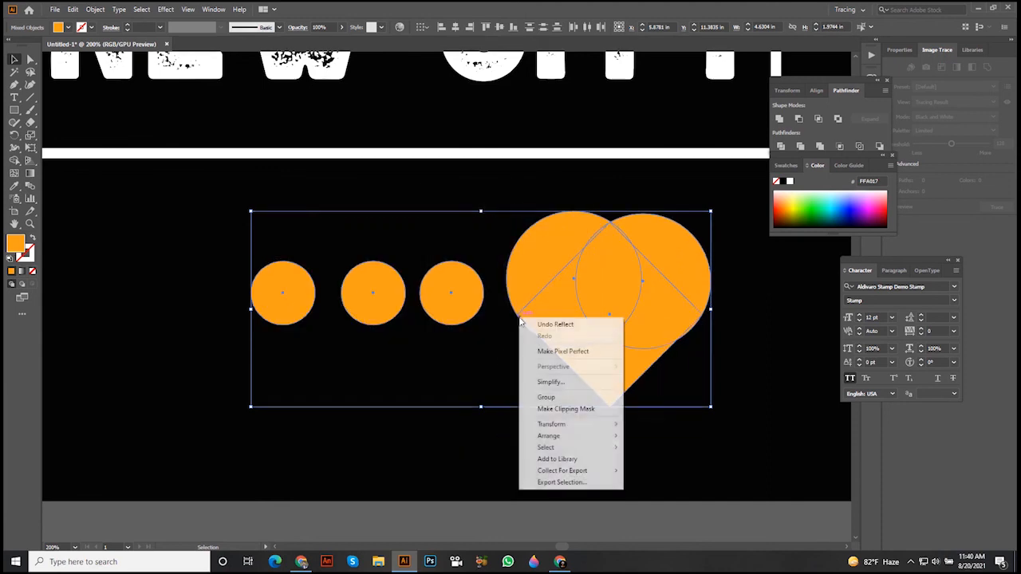
mouse_move(572, 428)
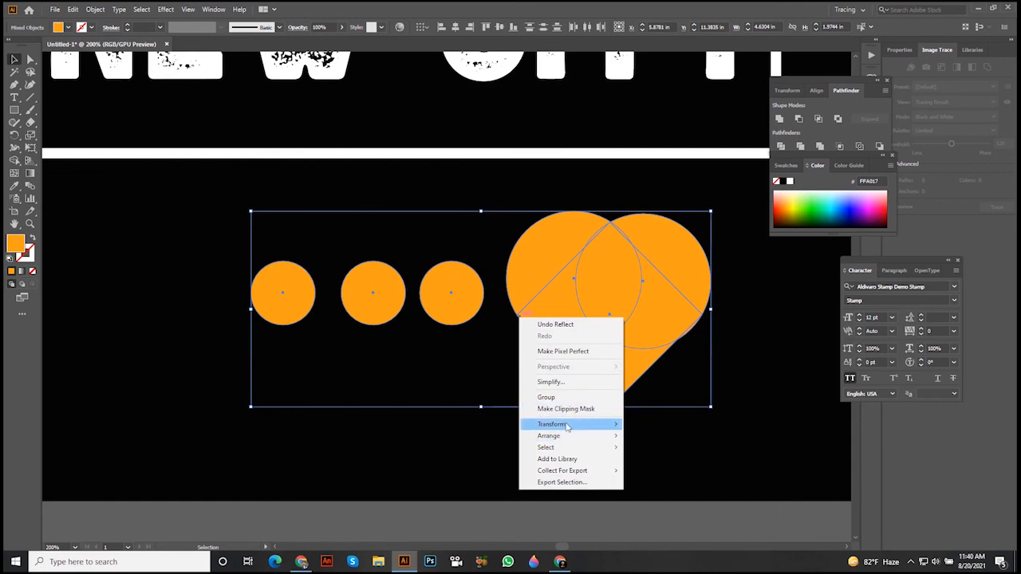
left_click(650, 463)
left_click(459, 231)
left_click(513, 354)
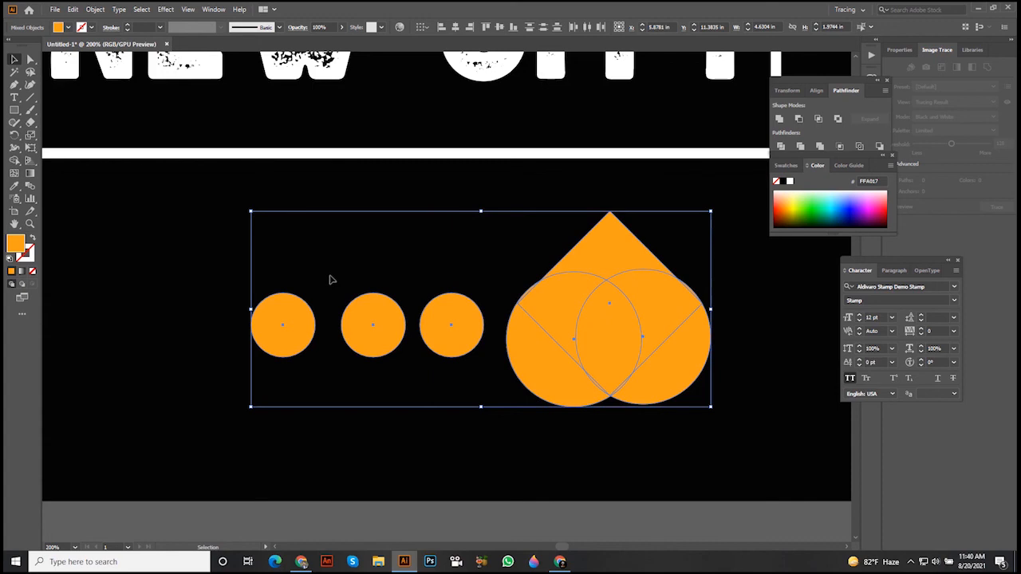
Step: Delete the blue square and the orange shape behind it beside the artboard
scroll(332, 281, "down", 4)
left_click_drag(335, 280, 348, 382)
scroll(438, 199, "up", 1)
left_click_drag(474, 199, 533, 213)
left_click_drag(554, 106, 260, 398)
right_click(354, 271)
left_click(575, 258)
left_click_drag(576, 259, 663, 356)
key("Delete")
Step: Reflect the poster's frame, bands and text across the vertical axis, and undo the reflection
left_click_drag(558, 94, 248, 400)
right_click(327, 289)
mouse_move(385, 399)
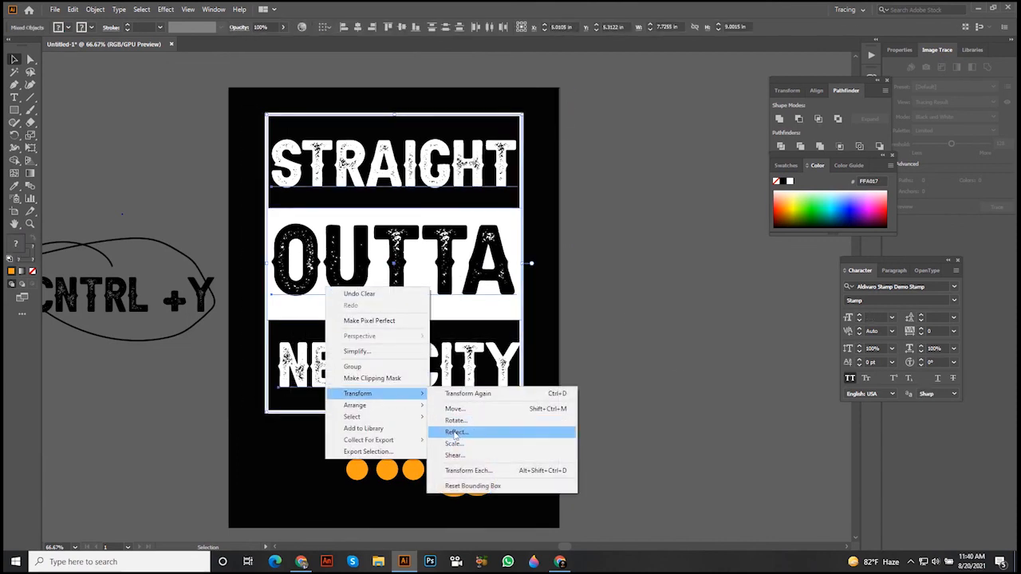
left_click(454, 432)
left_click(458, 246)
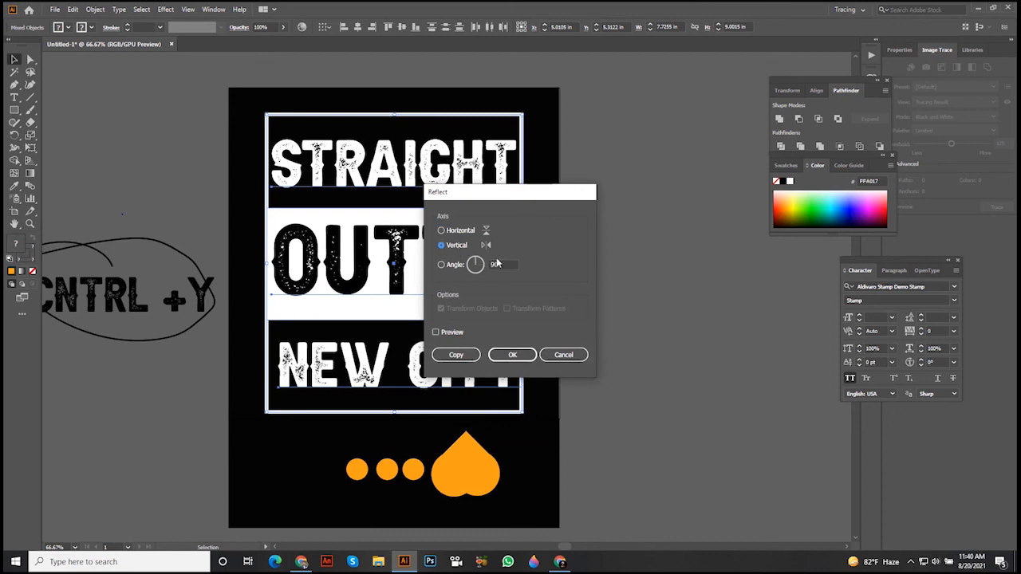
left_click(513, 355)
left_click(630, 311)
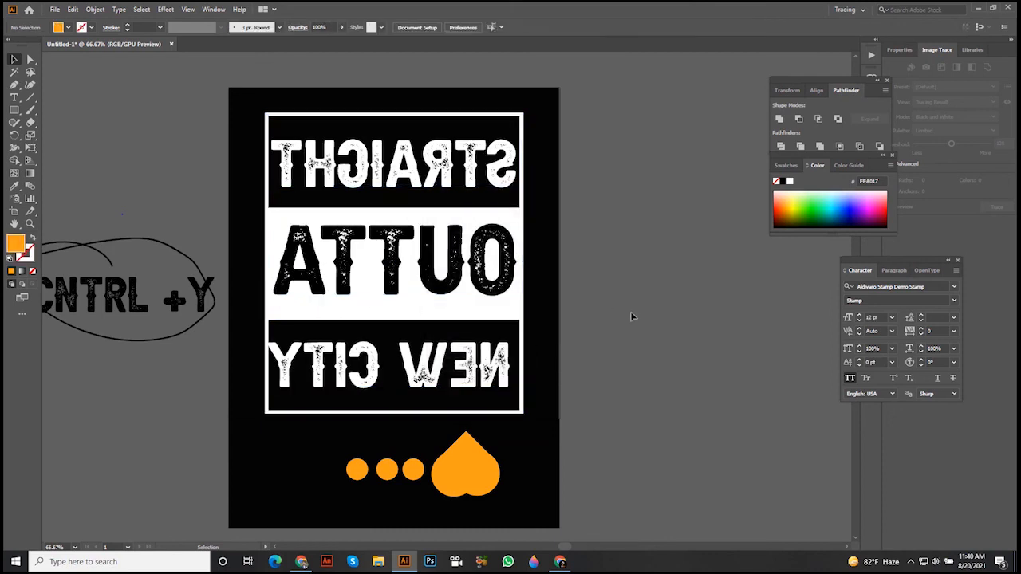
key("ctrl+z")
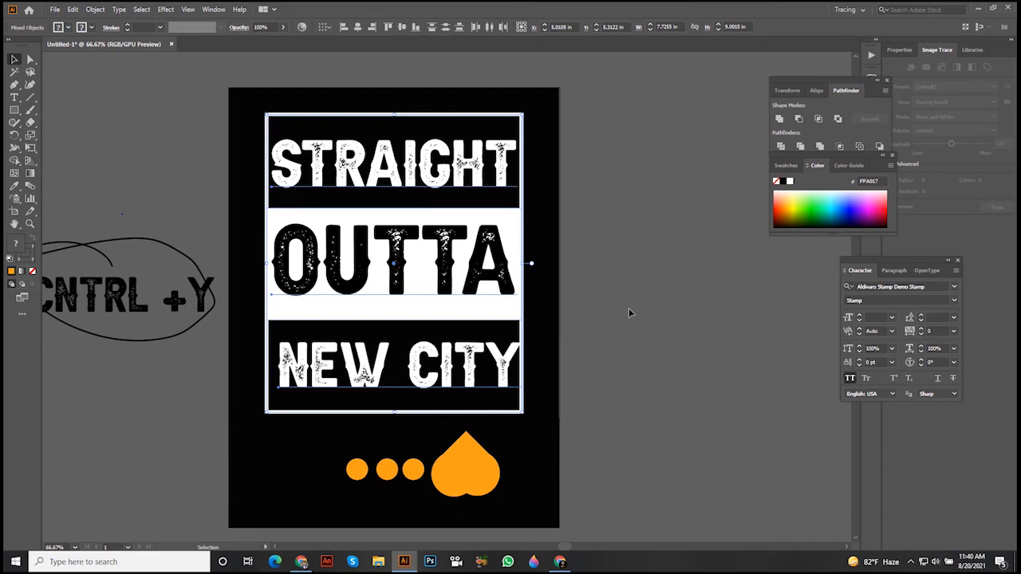